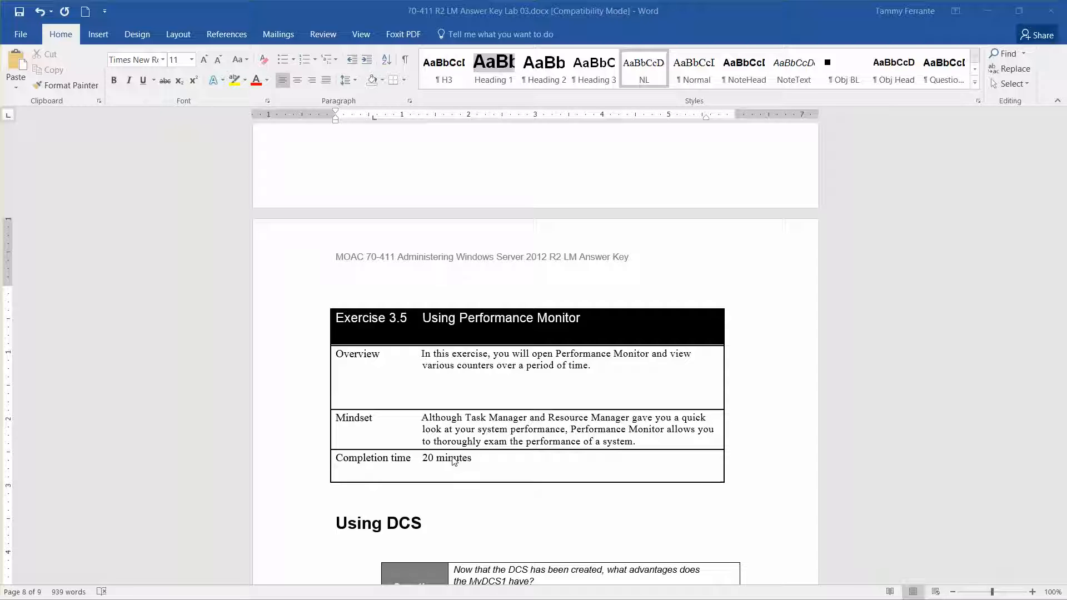
- Minimize the Lab 03 answer key in Word to reveal the Server01 virtual machine desktop
left_click(979, 10)
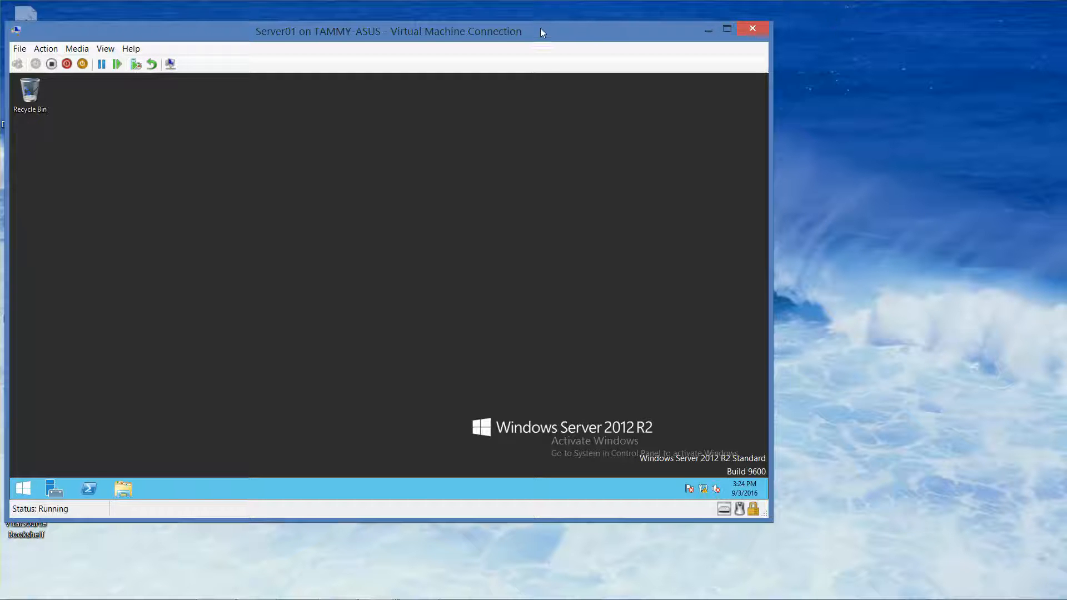
- Launch Performance Monitor from Server Manager's Tools menu, then minimize Server Manager
left_click_drag(541, 30, 541, 20)
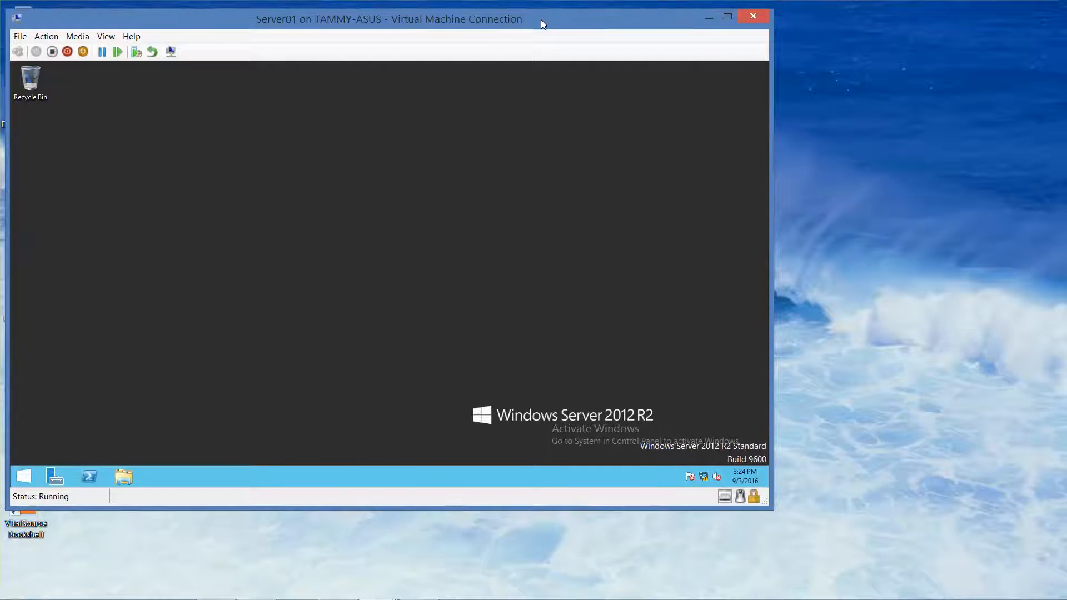
left_click(56, 477)
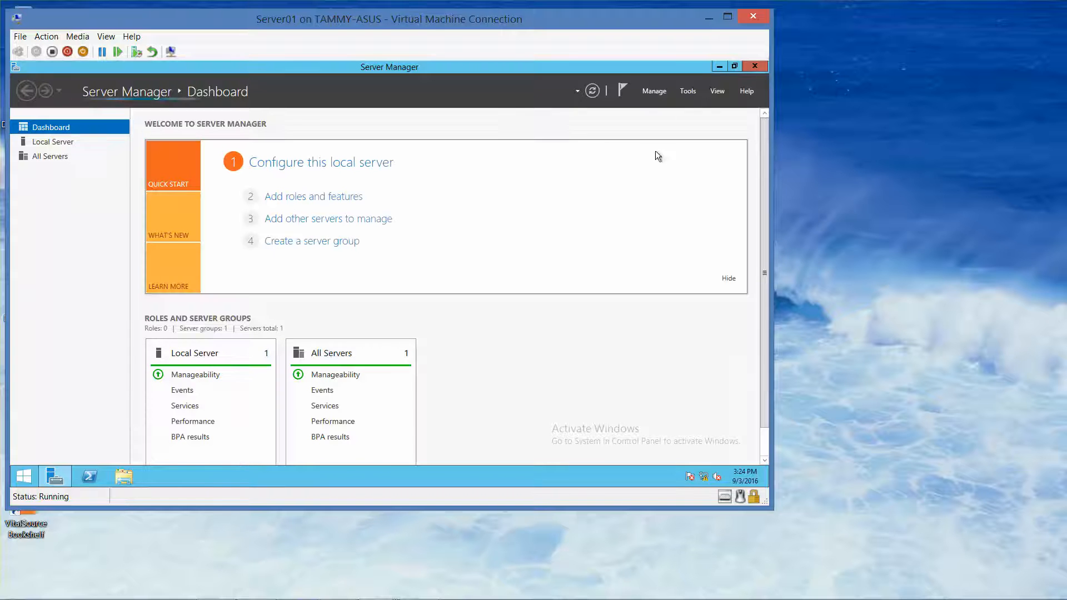
left_click(688, 92)
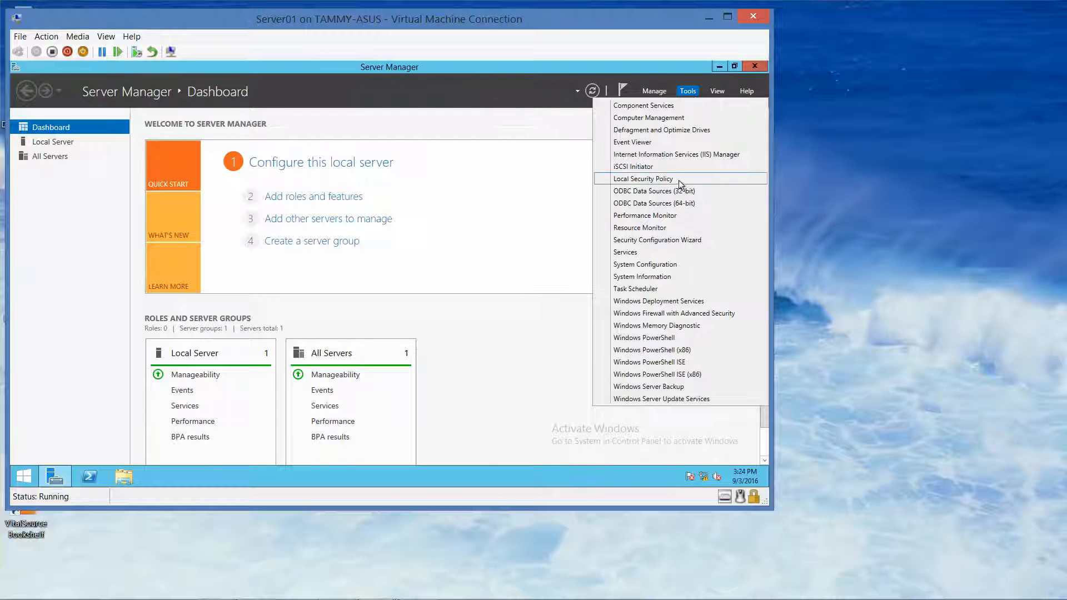
left_click(659, 216)
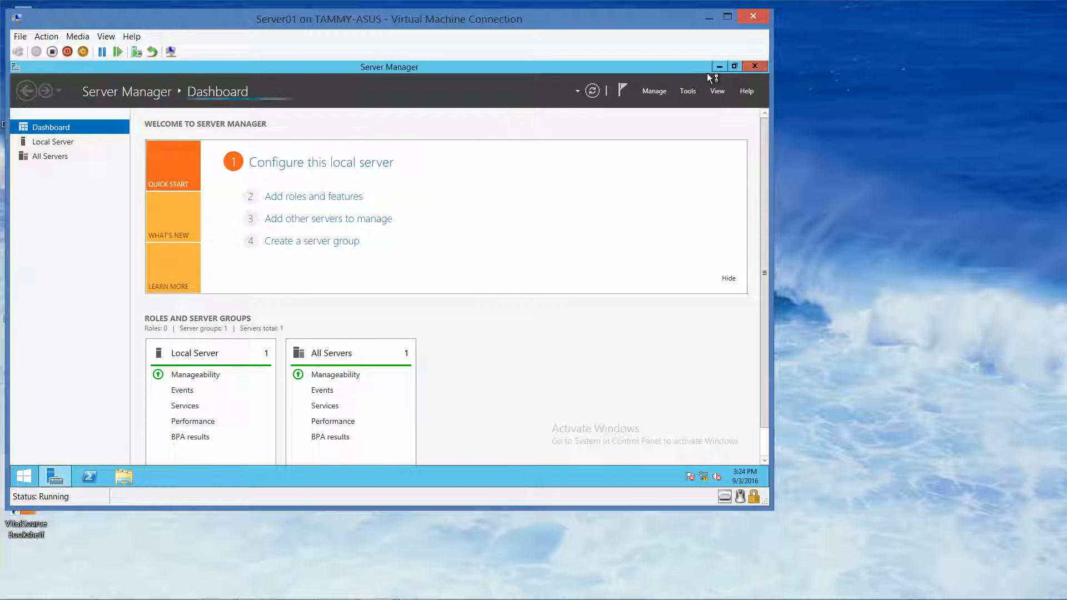
left_click(721, 68)
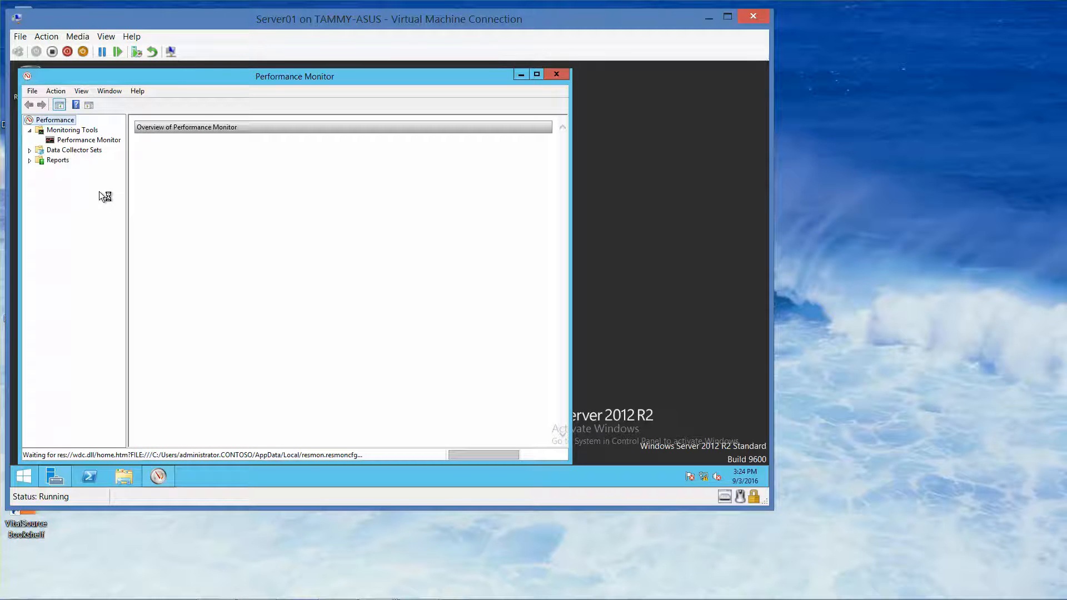
- Delete the default % Processor Time counter from the live graph and bring up Add Counters
left_click(87, 143)
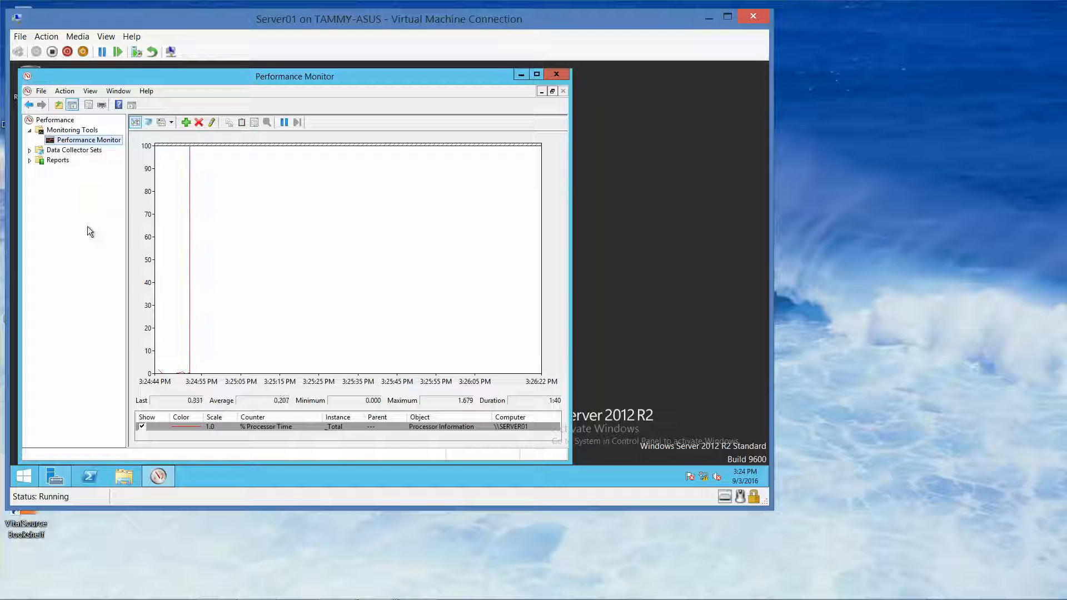
left_click(243, 425)
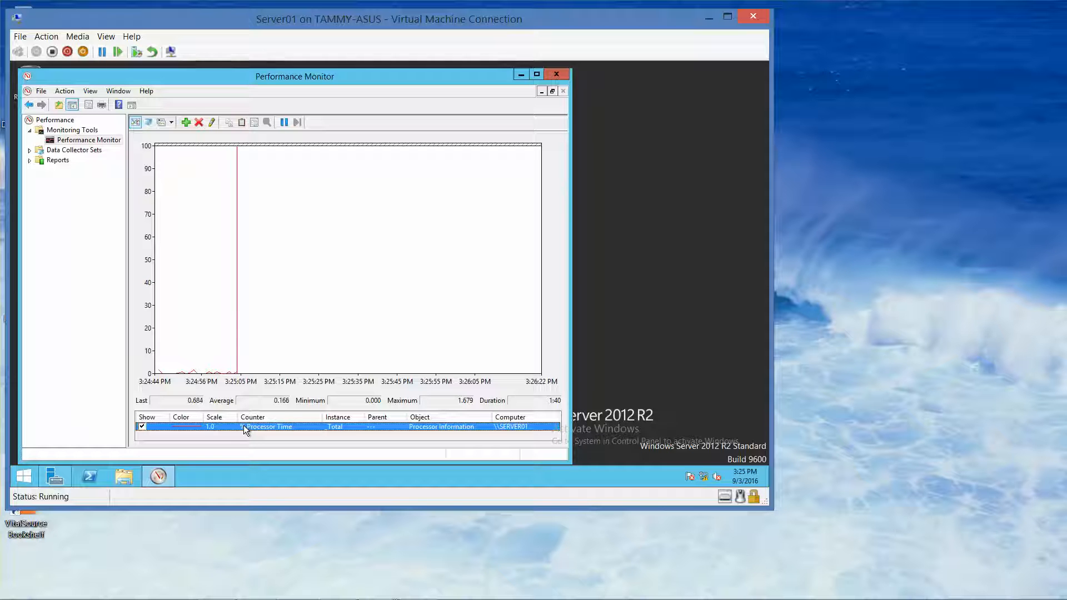
right_click(244, 426)
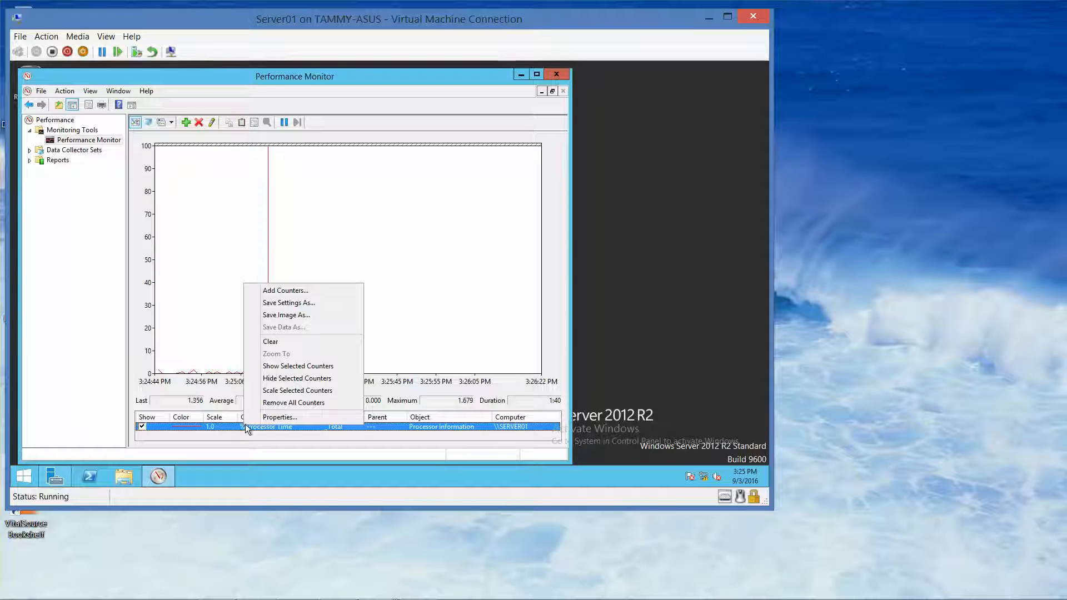
left_click(459, 292)
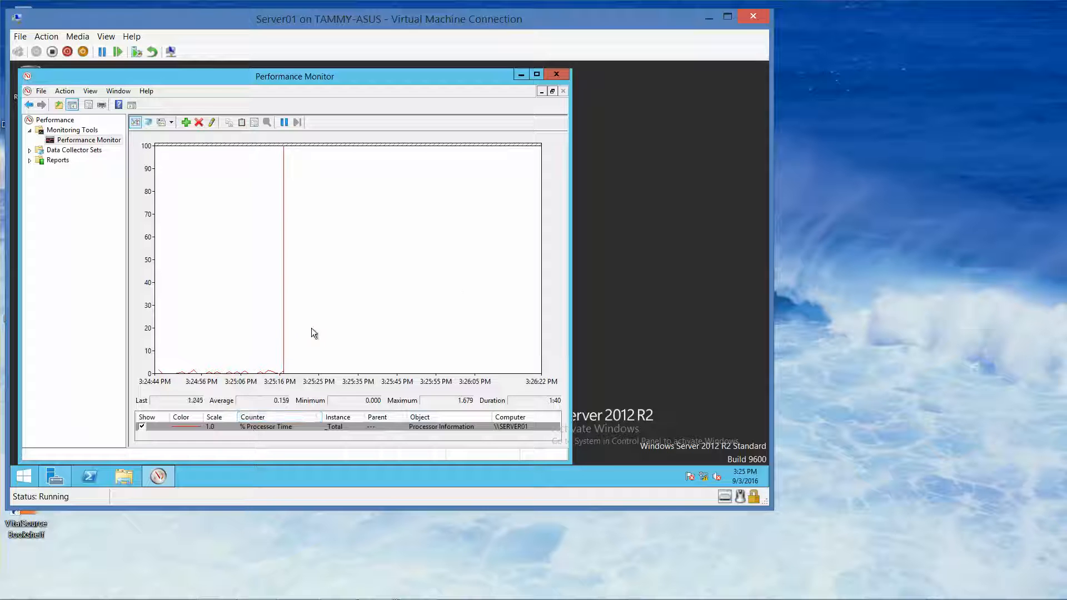
left_click(38, 315)
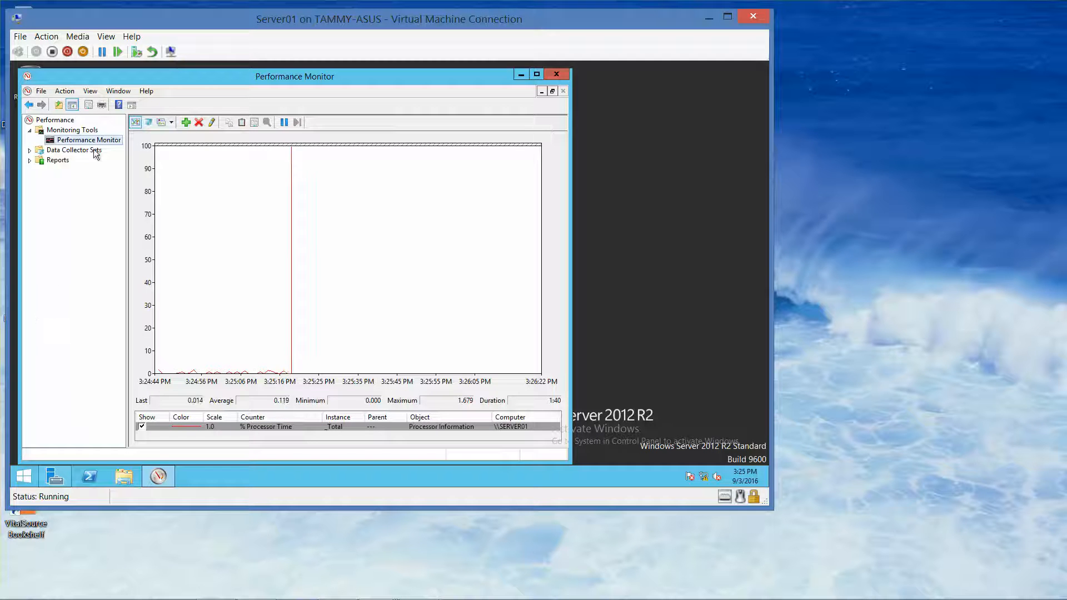
left_click(255, 426)
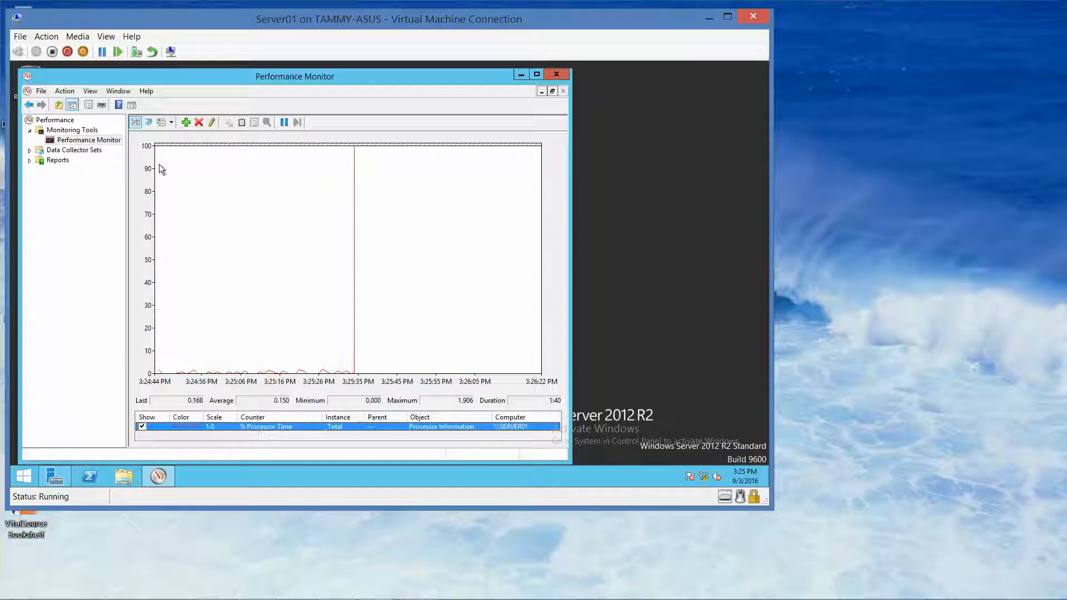
left_click(195, 122)
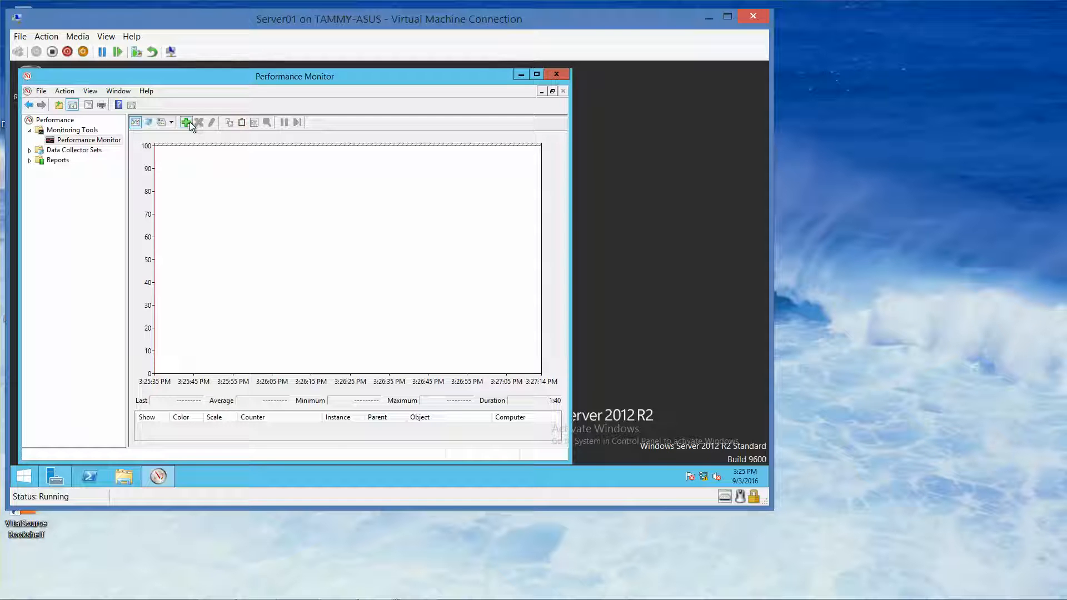
left_click(186, 122)
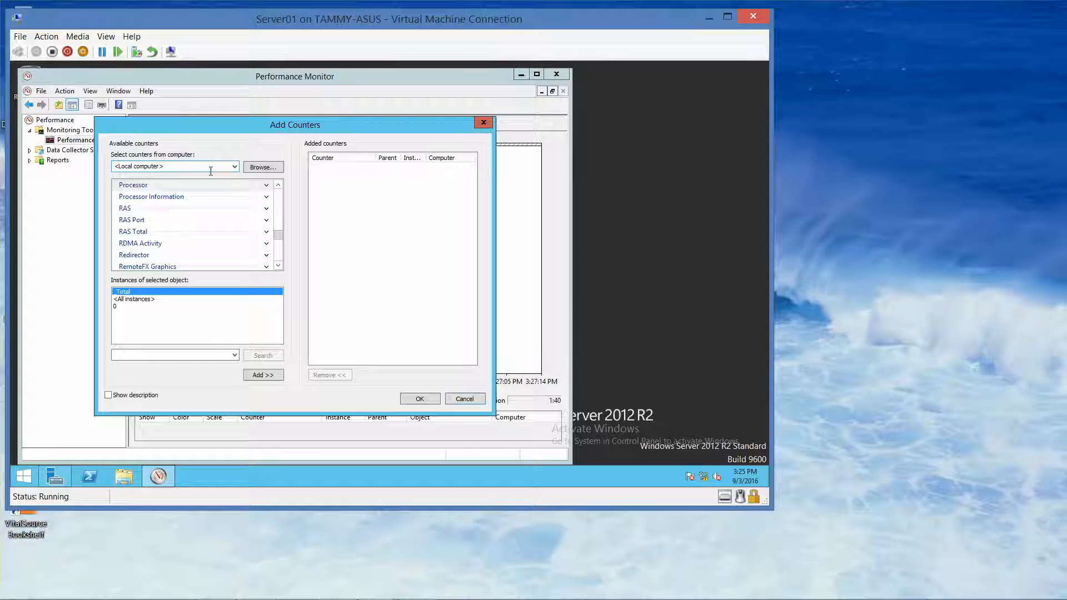
- Add Processor > % Processor Time for the _Total instance, with Show description enabled
left_click(149, 188)
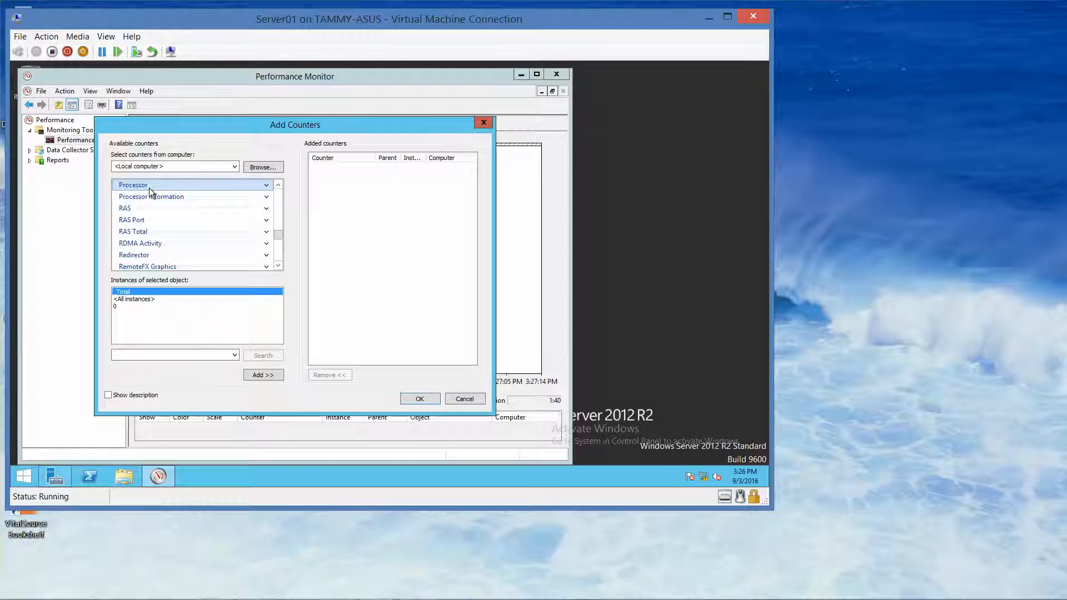
left_click(266, 185)
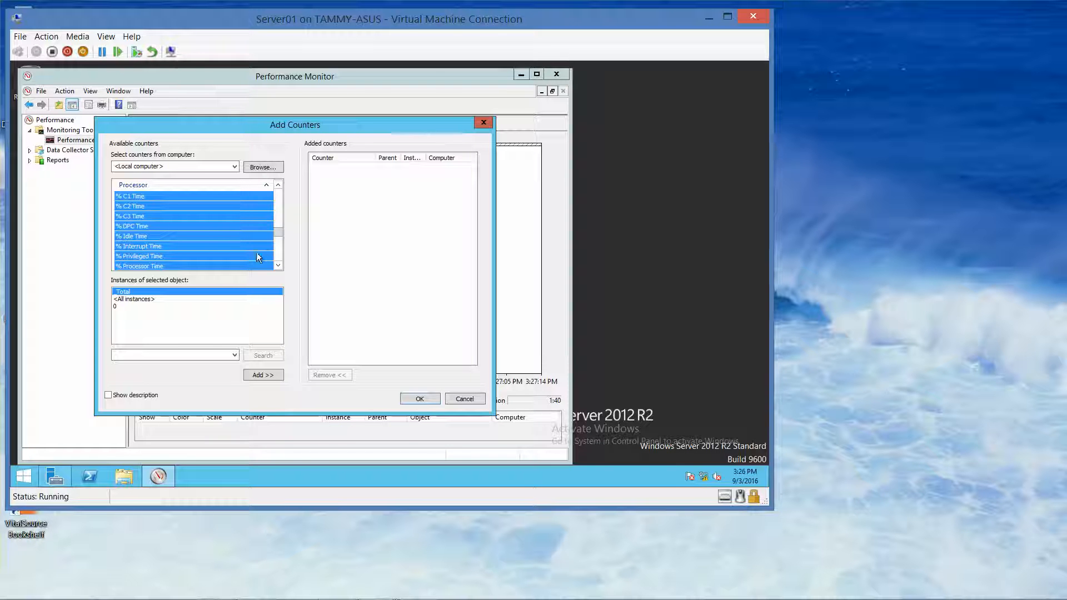
left_click(240, 266)
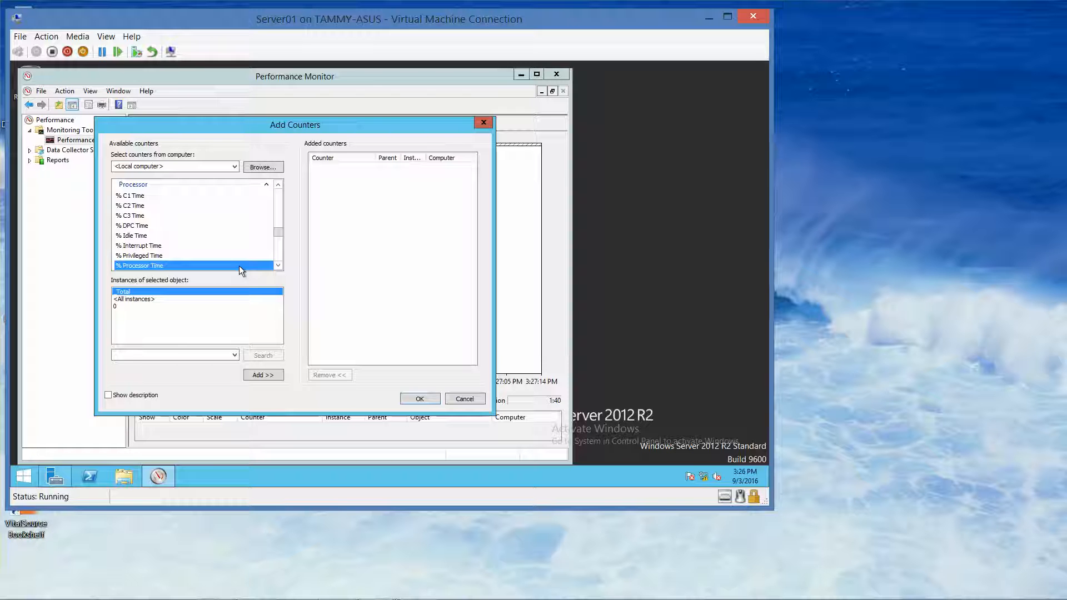
left_click(276, 265)
left_click(276, 265)
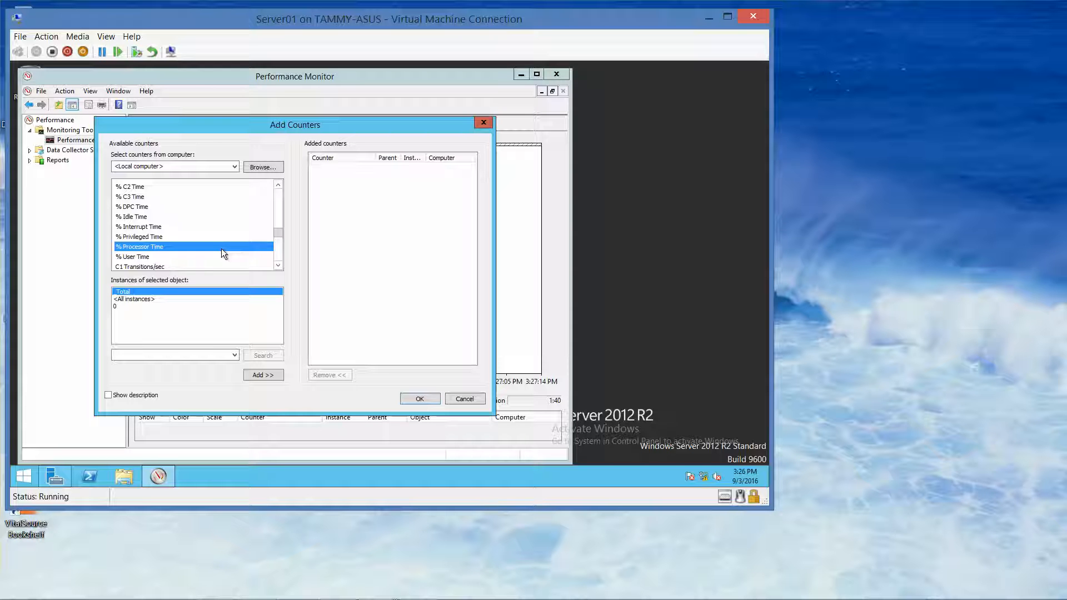
left_click(108, 395)
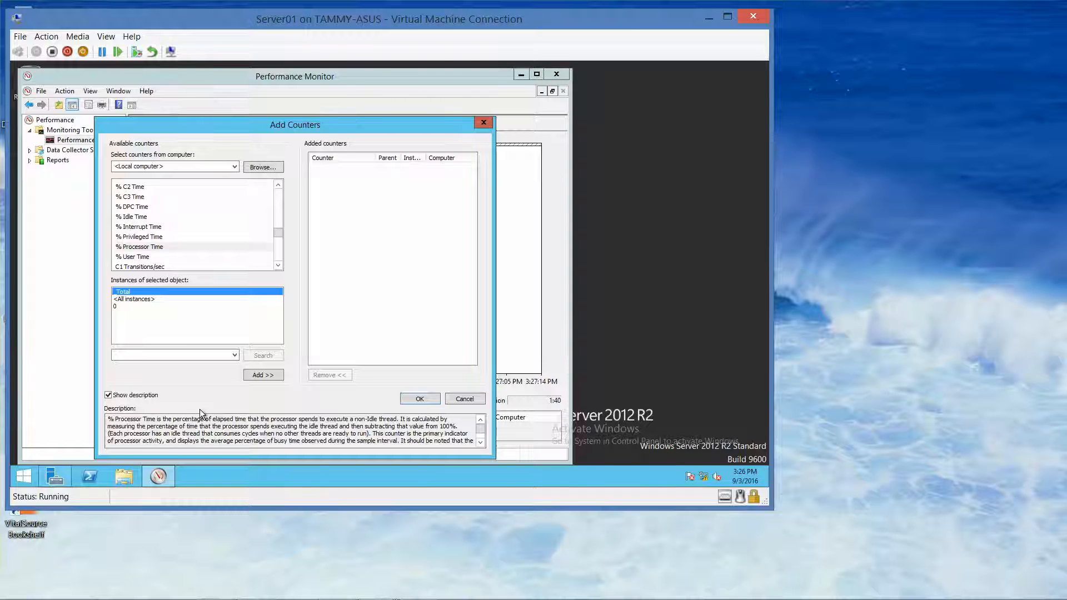
left_click(255, 376)
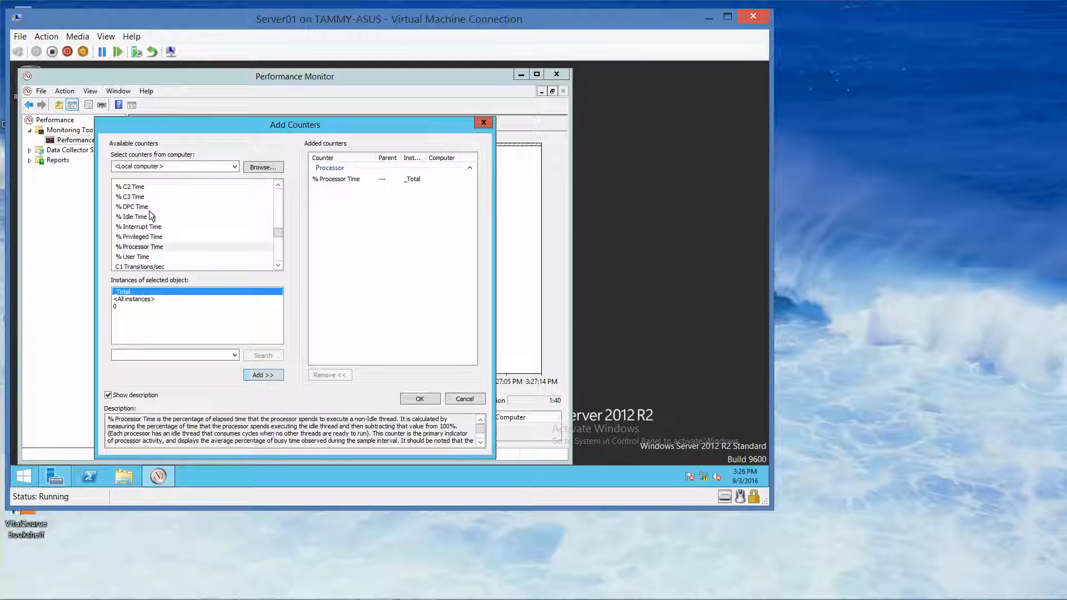
mouse_move(278, 228)
left_mouse_down()
mouse_move(278, 219)
mouse_move(279, 232)
left_mouse_up()
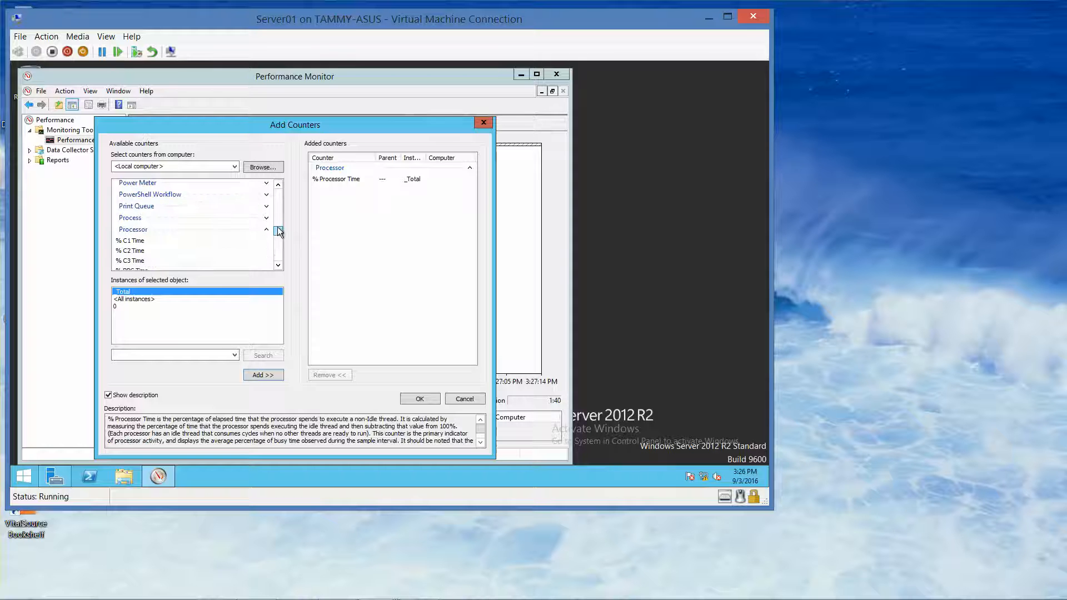
- Collapse the Processor object and expand Server Work Queues in the counter list
left_click(164, 230)
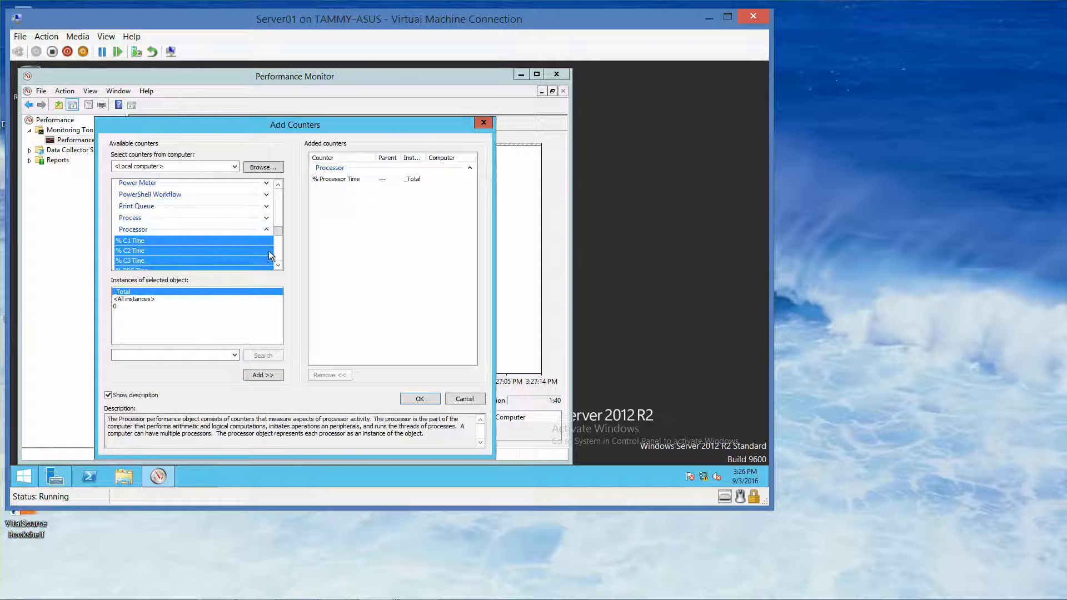
left_click(267, 229)
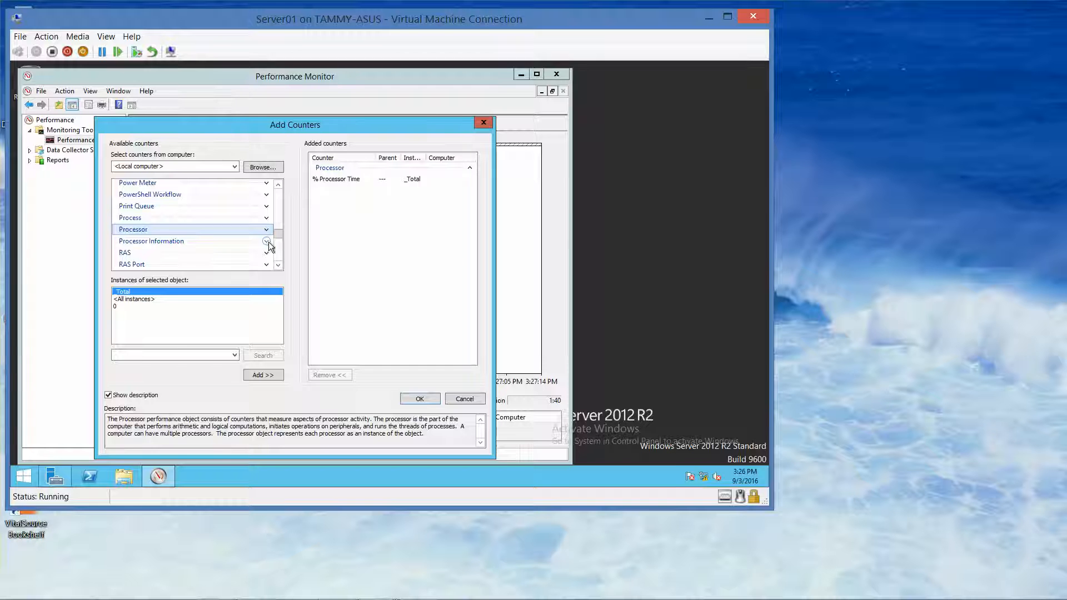
left_click(278, 266)
left_click(278, 265)
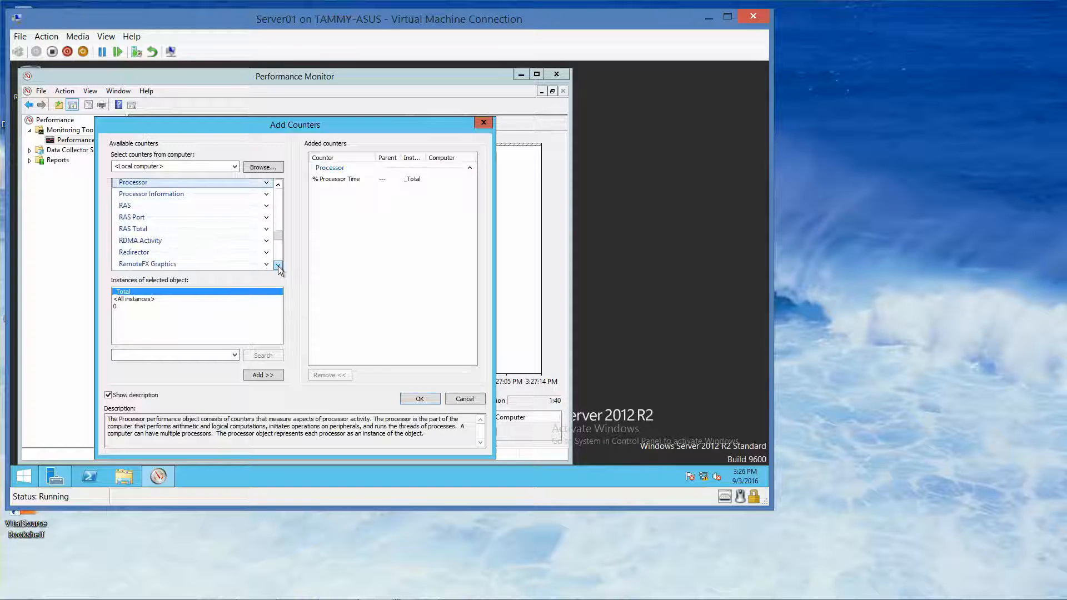
left_click(277, 265)
left_click(278, 266)
left_click(277, 265)
left_click(278, 265)
left_click(277, 265)
left_click(278, 265)
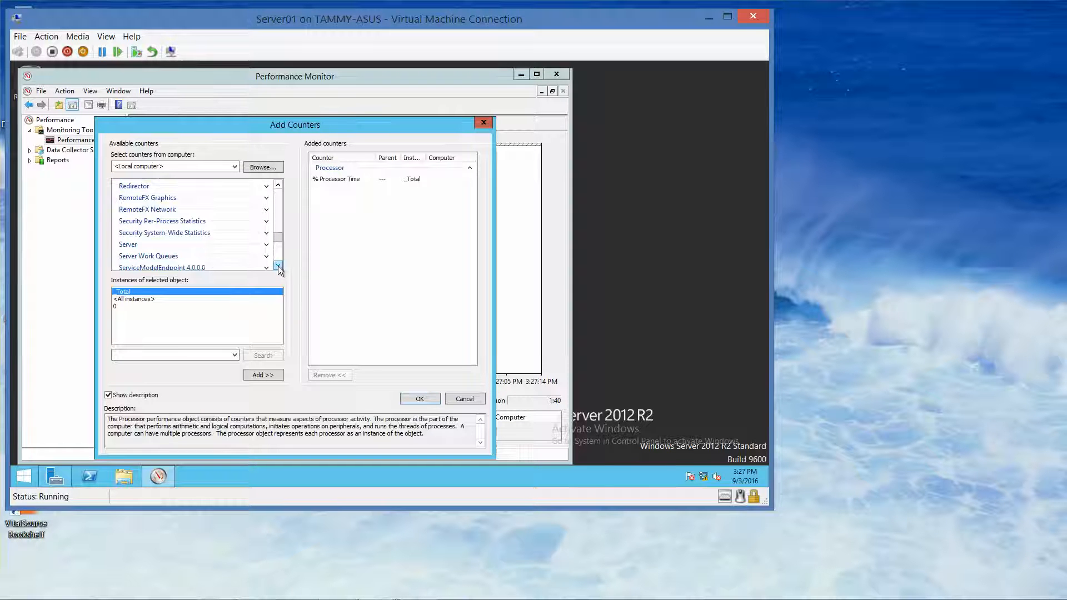
left_click(265, 257)
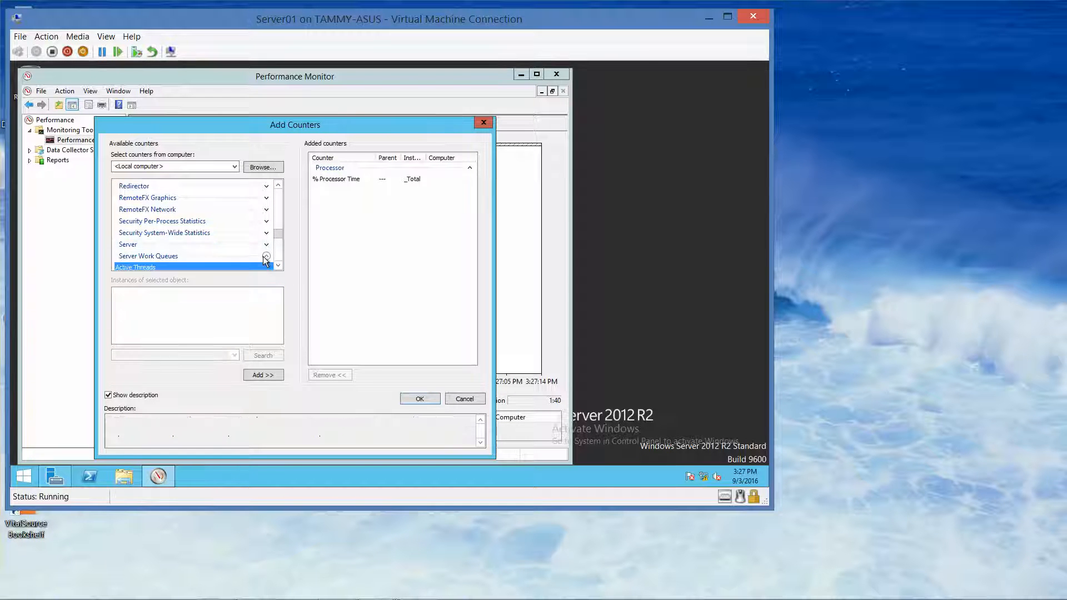
left_click(279, 265)
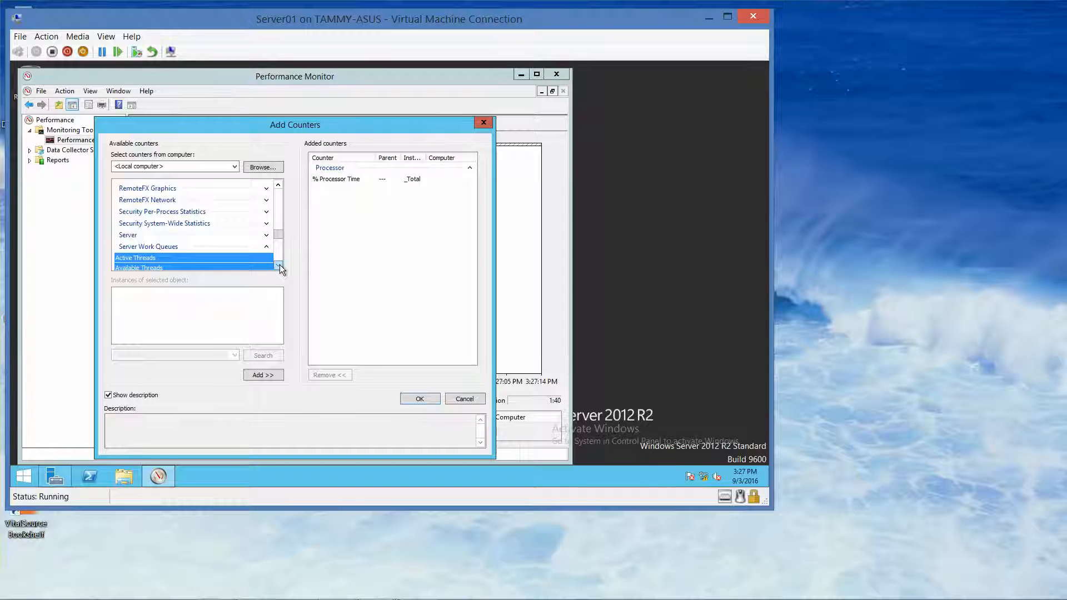
left_click(279, 265)
left_click(279, 265)
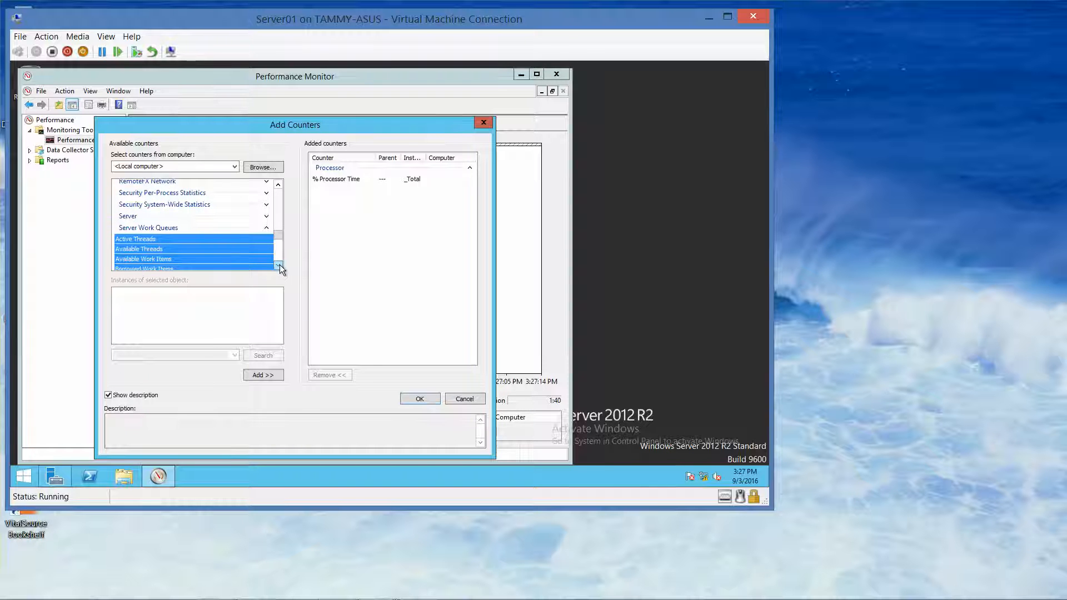
left_click(279, 265)
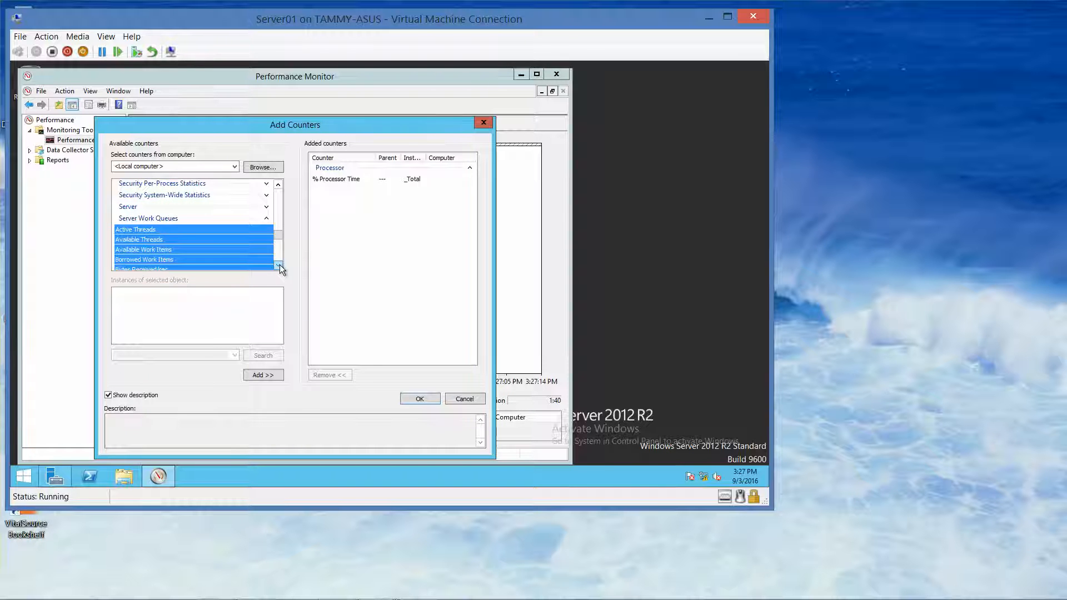
left_click(279, 265)
left_click(279, 265)
left_click(279, 265)
left_click(279, 265)
left_click(279, 265)
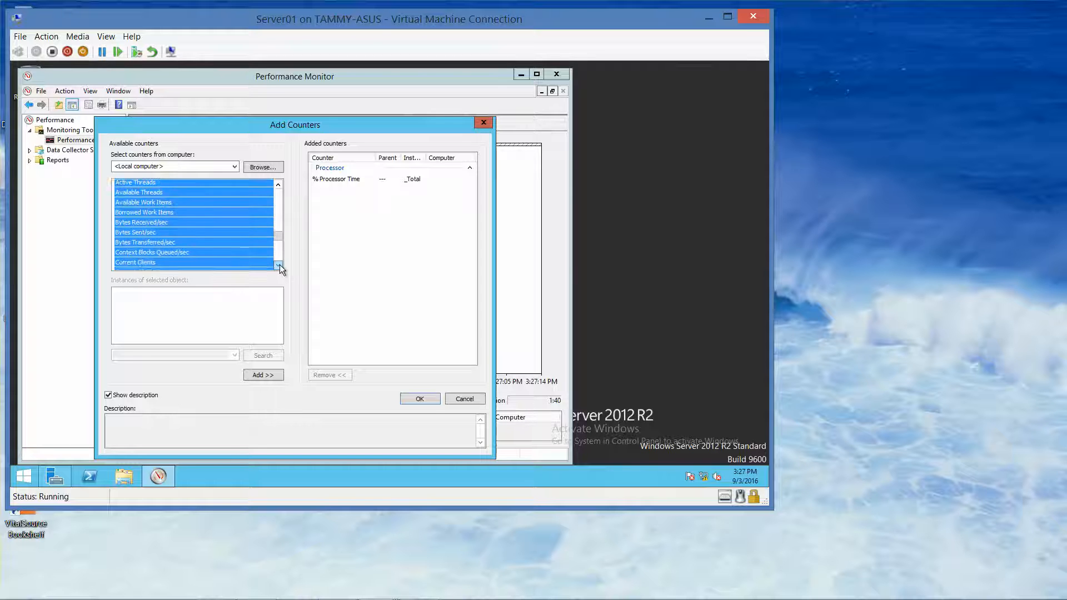
left_click(279, 265)
left_click(279, 265)
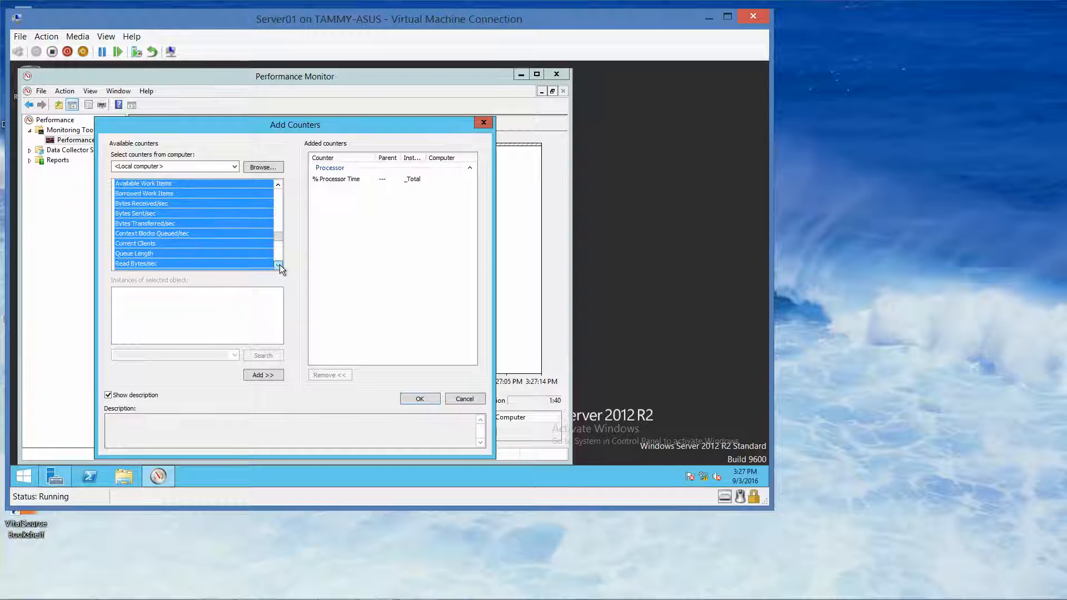
- Add the Server Work Queues Queue Length counter for instance 0
left_click(213, 253)
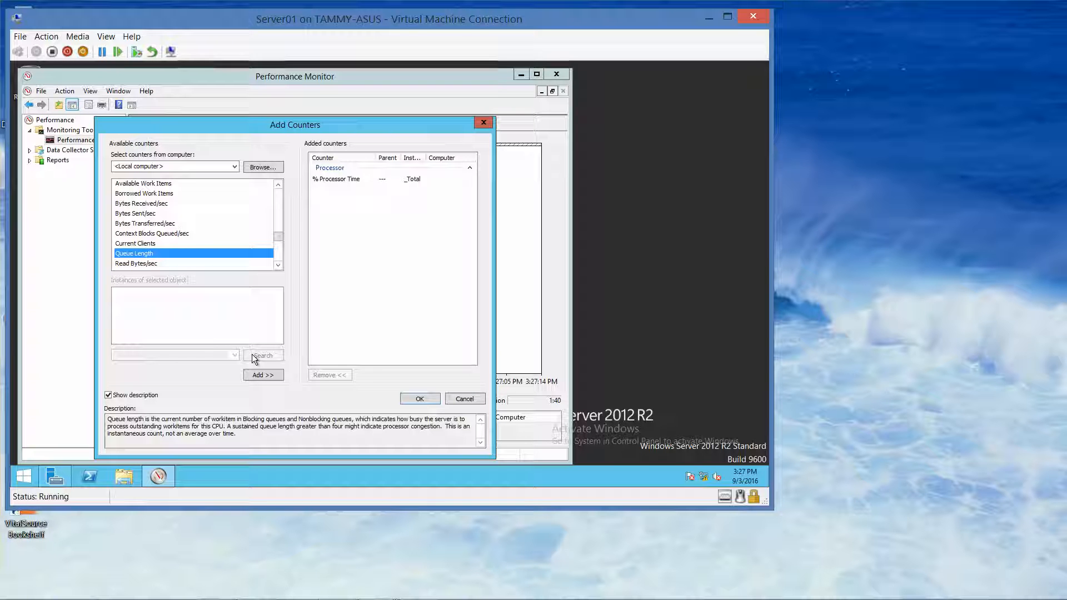
left_click(216, 253)
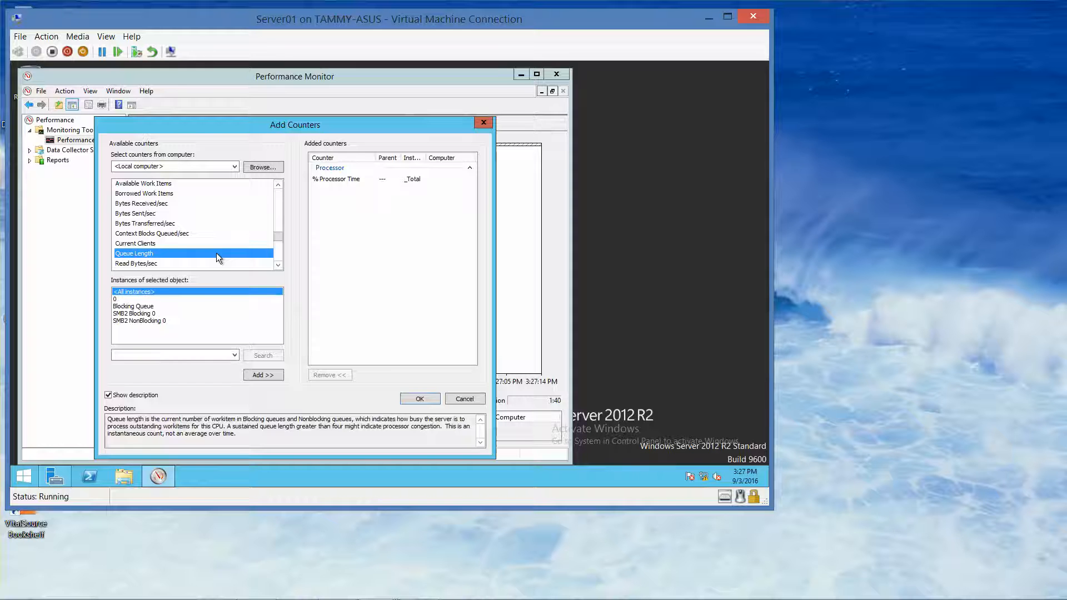
left_click(129, 299)
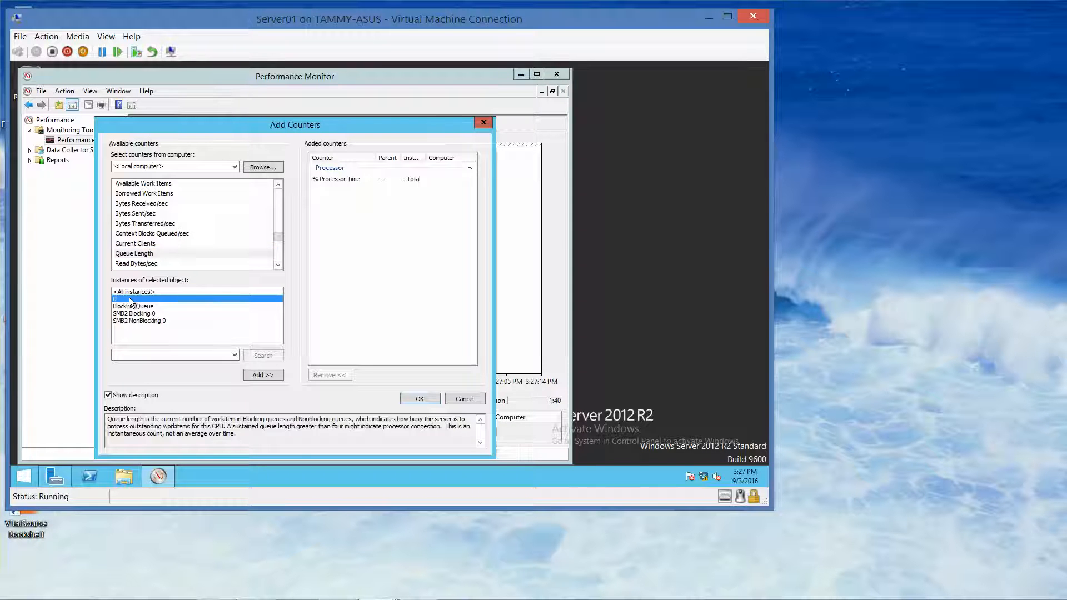
left_click(262, 376)
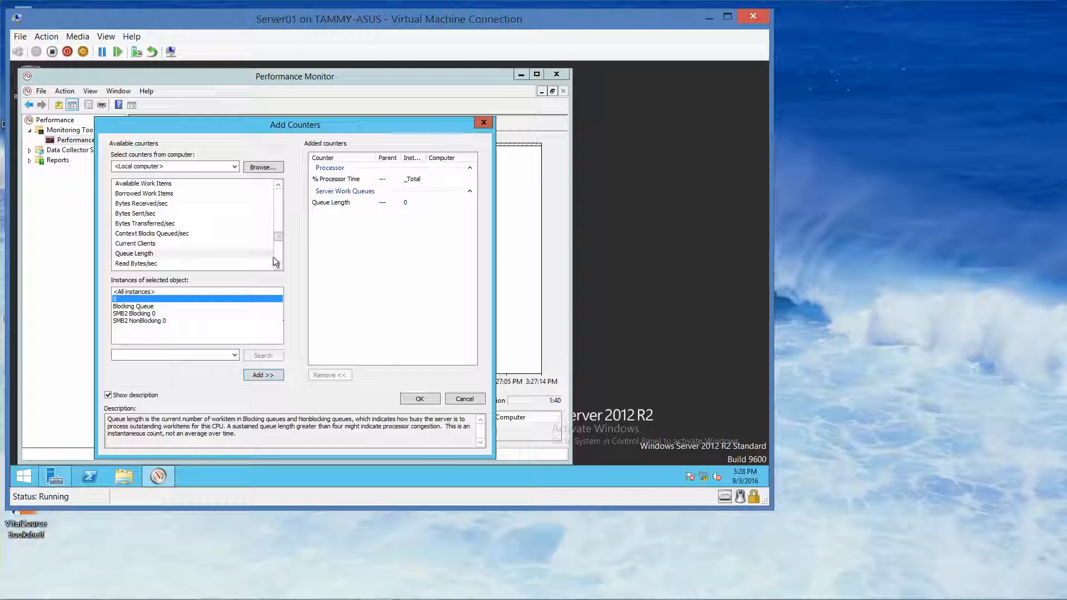
- Collapse Server Work Queues and scroll down the counter list to the System object
left_click_drag(278, 239, 278, 233)
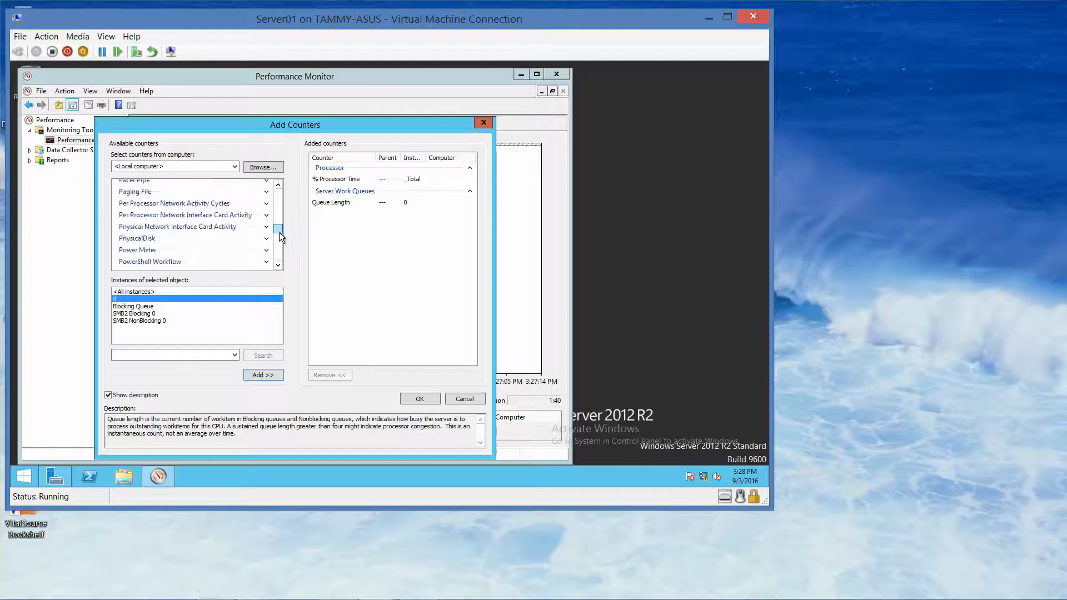
left_click(281, 265)
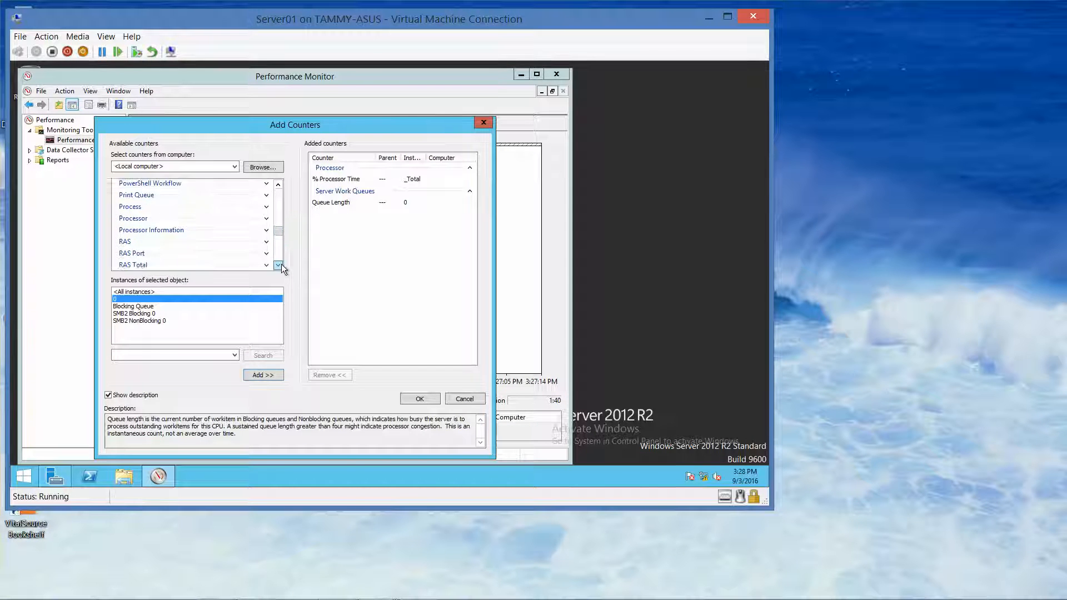
left_click(281, 265)
left_click(282, 265)
left_click(282, 265)
left_click(282, 265)
left_click(281, 265)
left_click(281, 265)
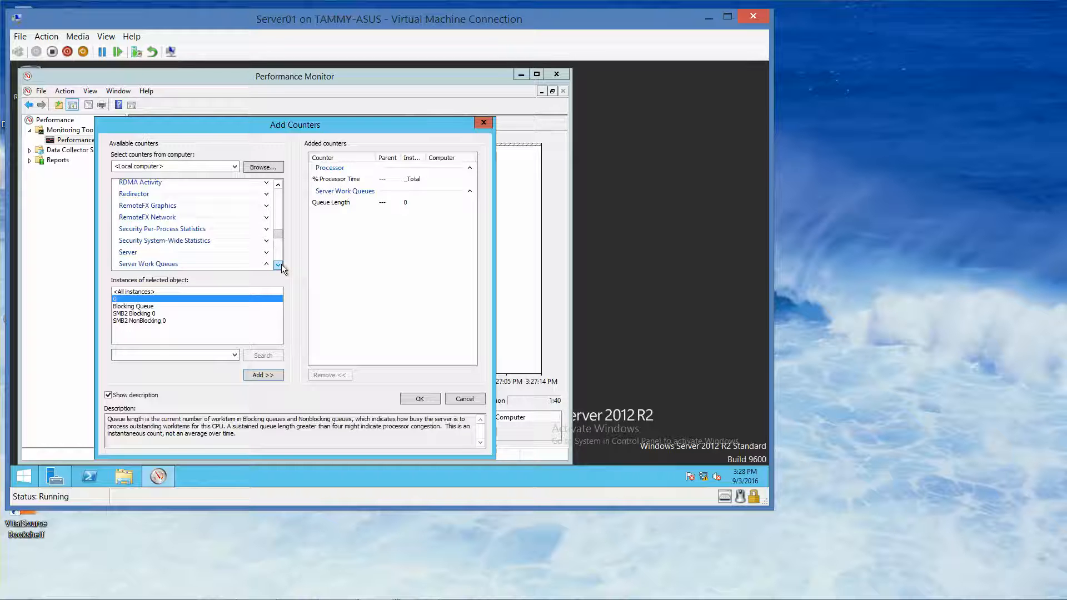
left_click(281, 265)
left_click(281, 265)
left_click(281, 265)
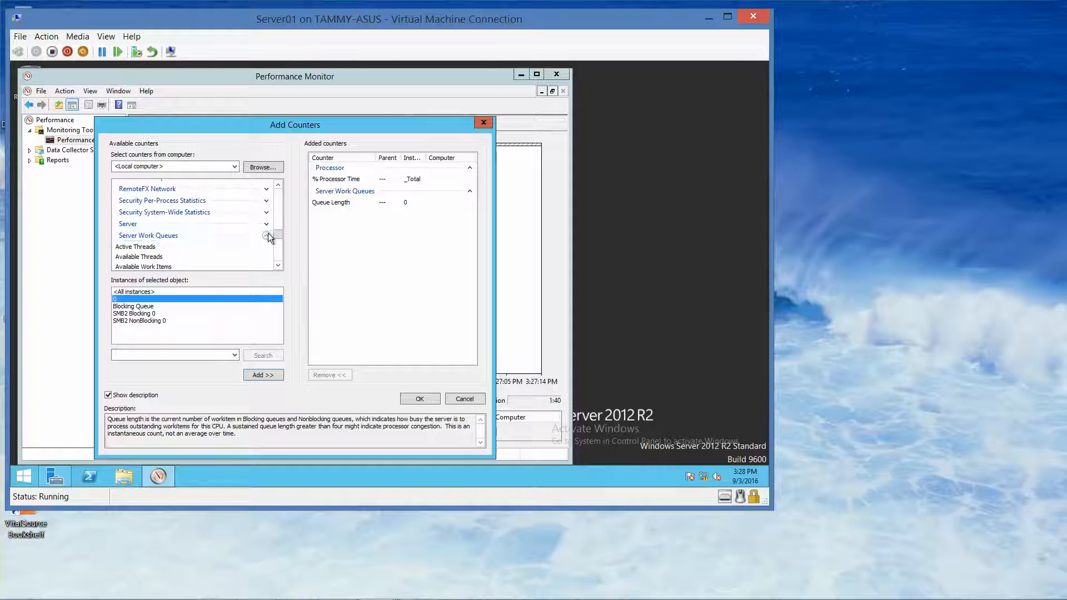
left_click(267, 234)
left_click(279, 265)
left_click(279, 265)
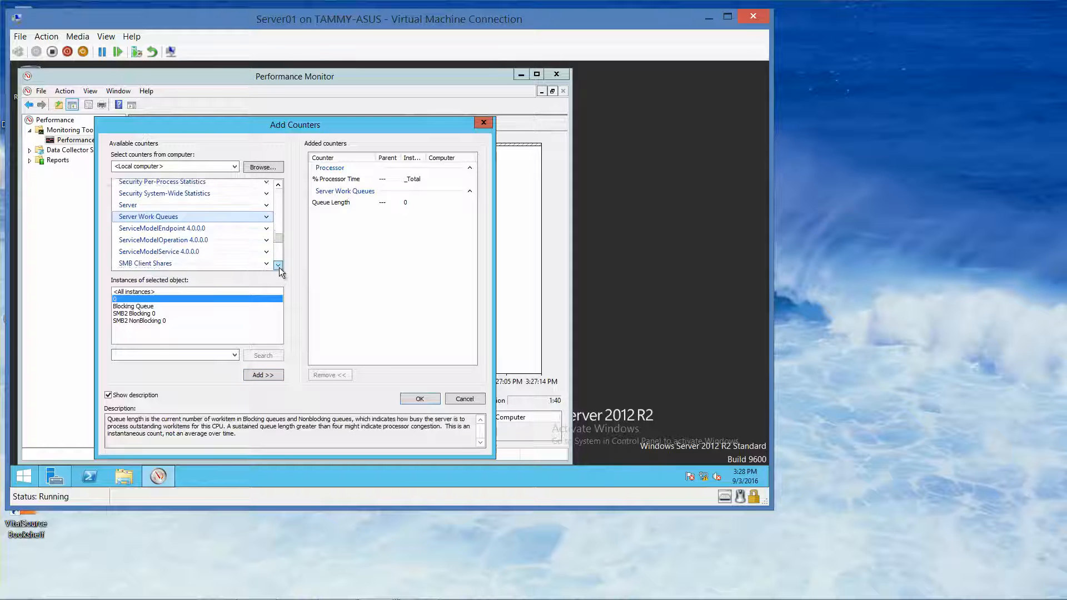
left_click(279, 265)
left_click(279, 268)
left_click(279, 268)
left_click(279, 268)
left_click(279, 268)
left_click(278, 267)
left_click(279, 268)
left_click(279, 268)
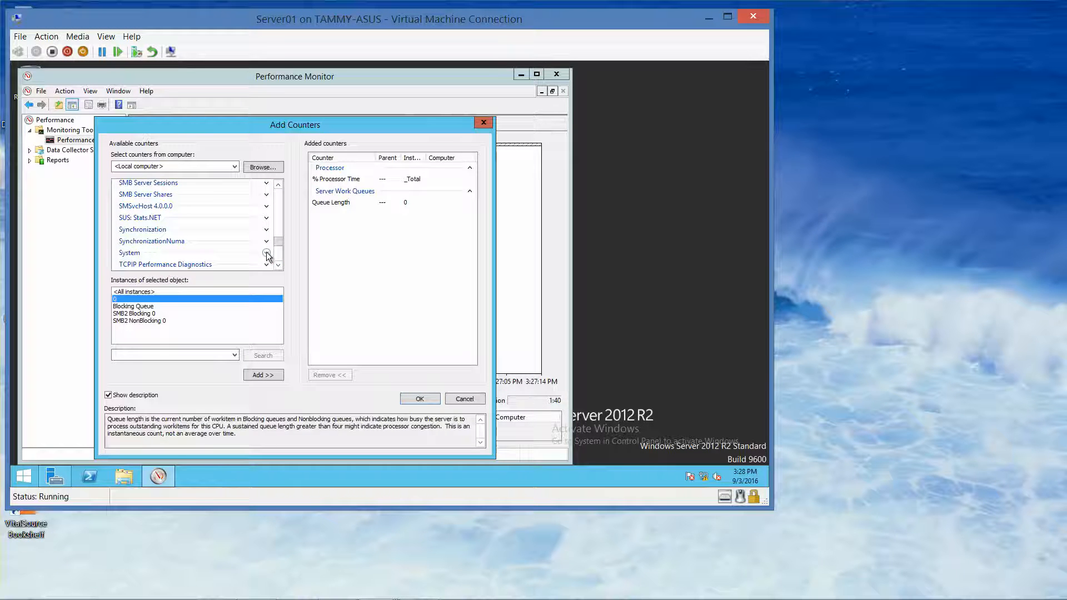
- Expand System and add its Processor Queue Length counter
left_click(267, 253)
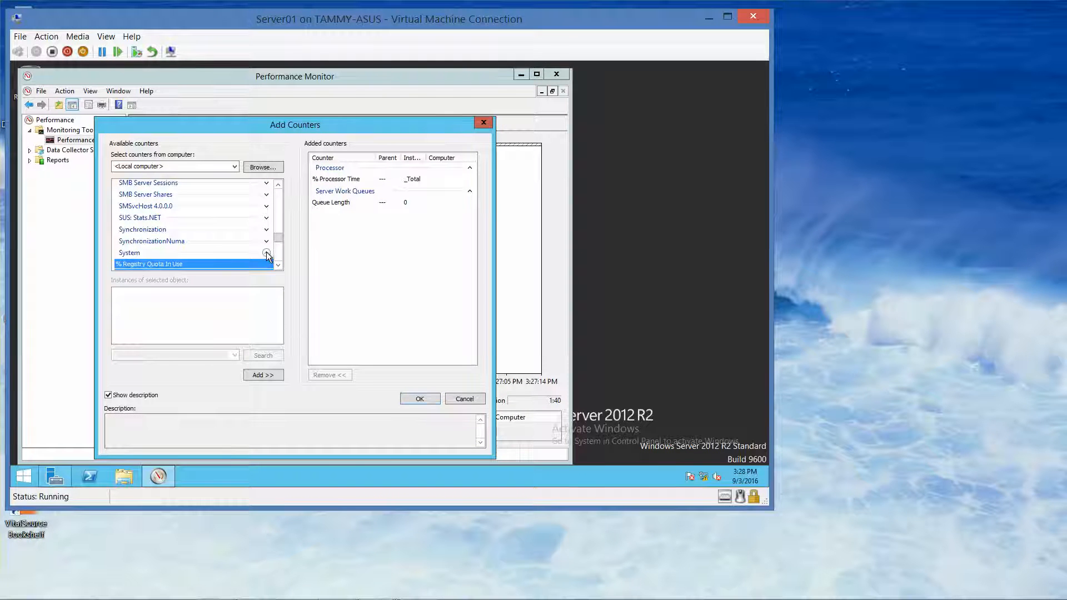
left_click(278, 265)
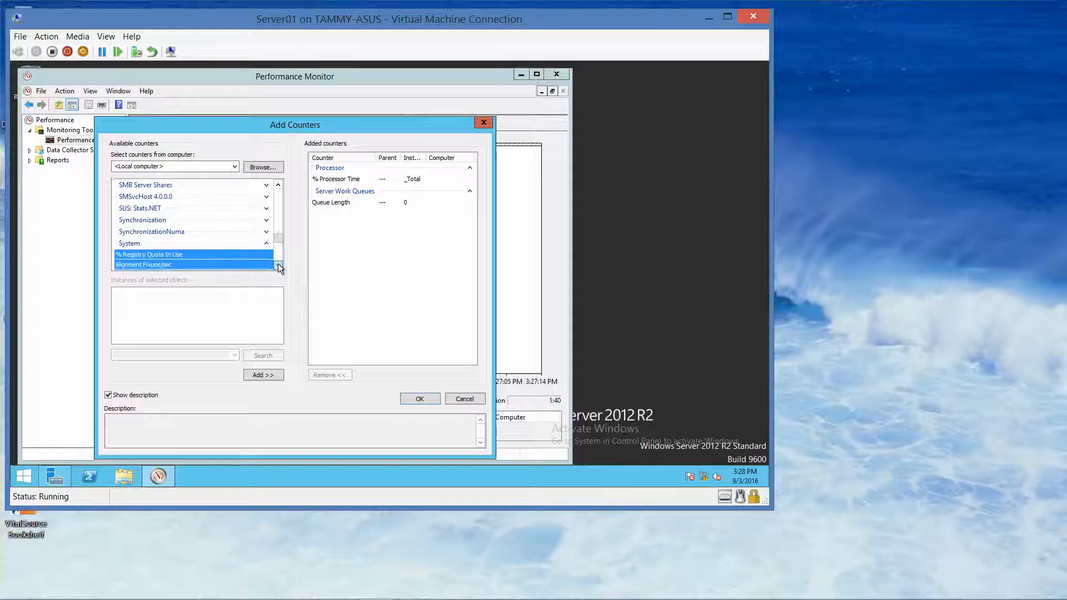
left_click(278, 264)
left_click(277, 265)
left_click(278, 264)
left_click(278, 265)
left_click(278, 265)
left_click(277, 264)
left_click(278, 264)
left_click(277, 265)
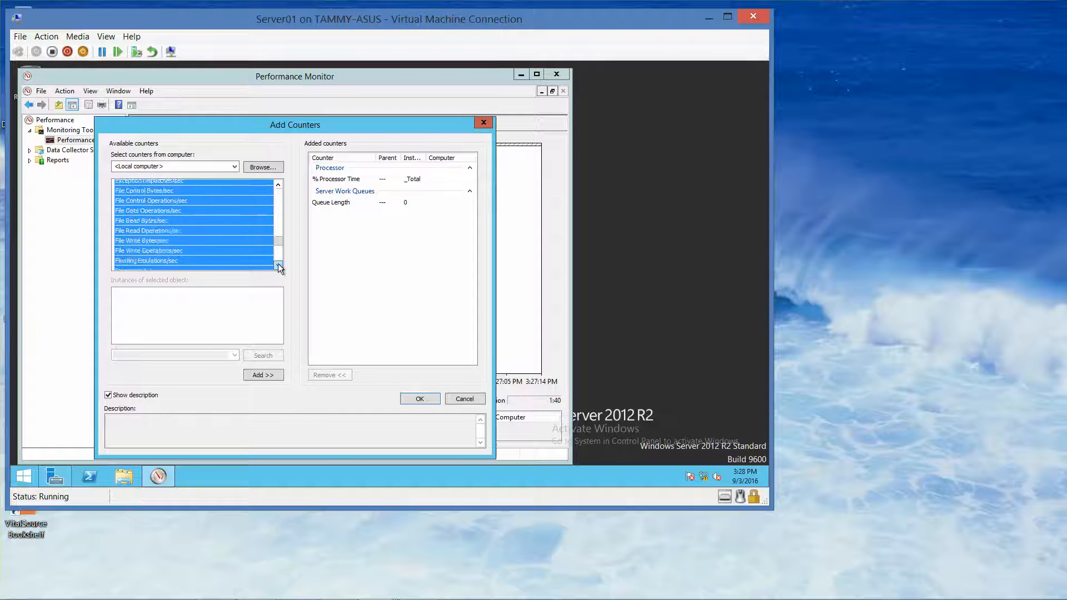
left_click(278, 264)
left_click(278, 265)
left_click(278, 265)
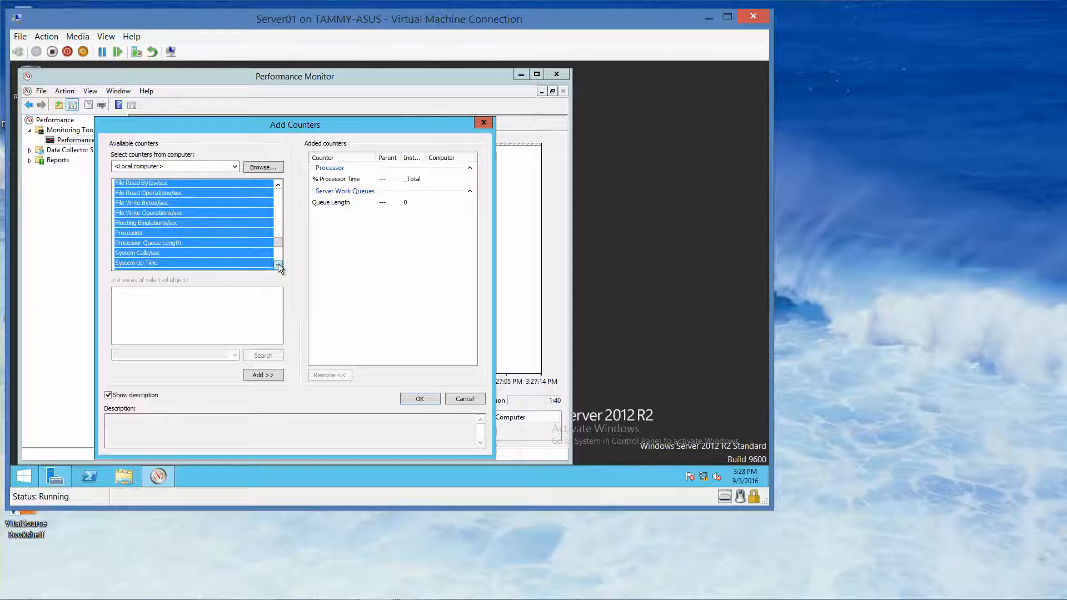
left_click(224, 242)
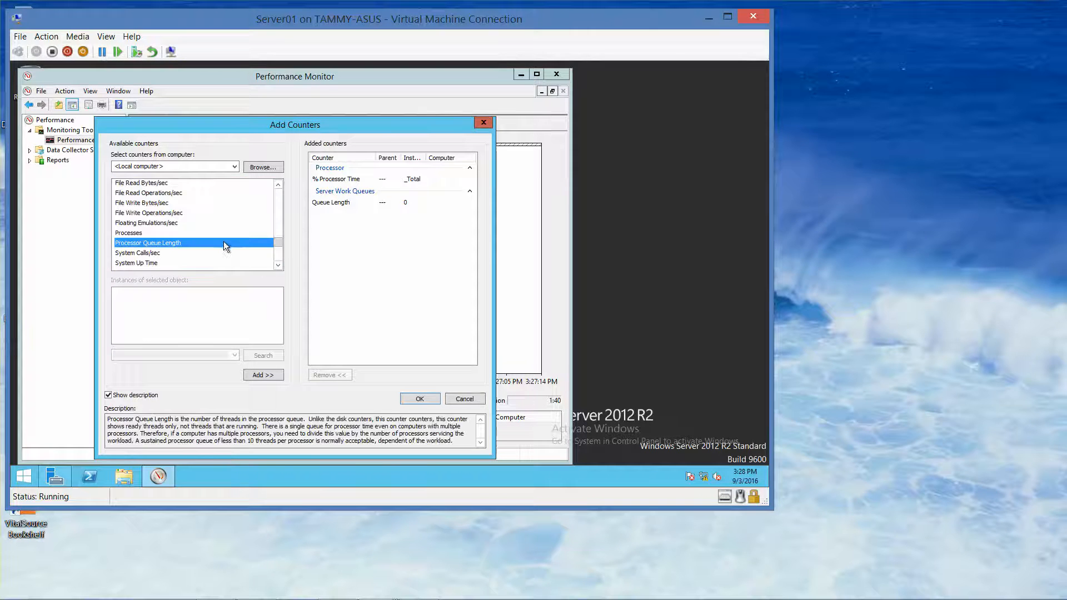
left_click(264, 374)
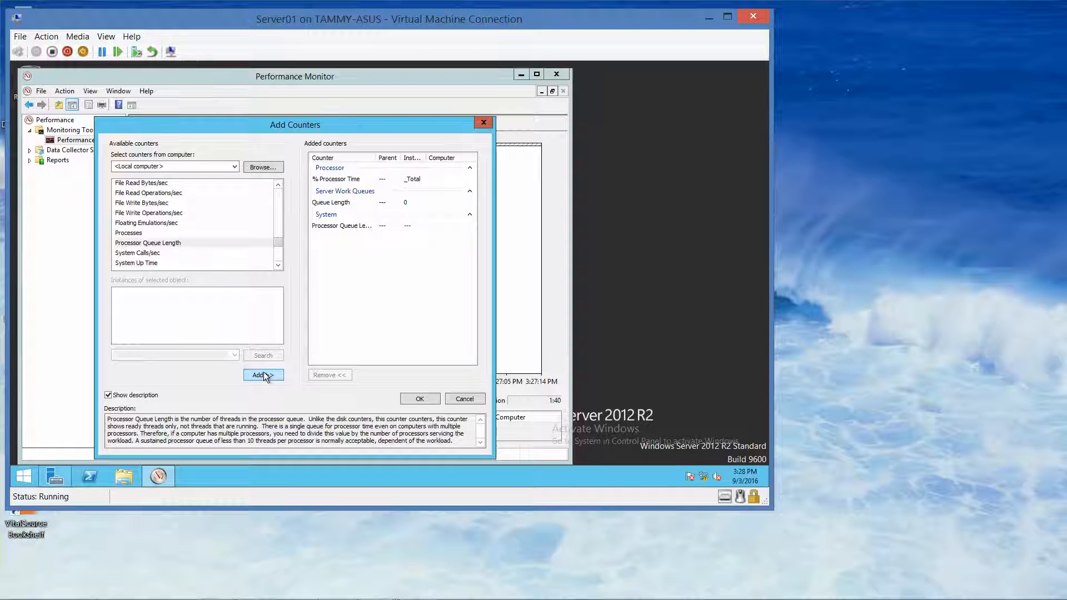
left_click(278, 184)
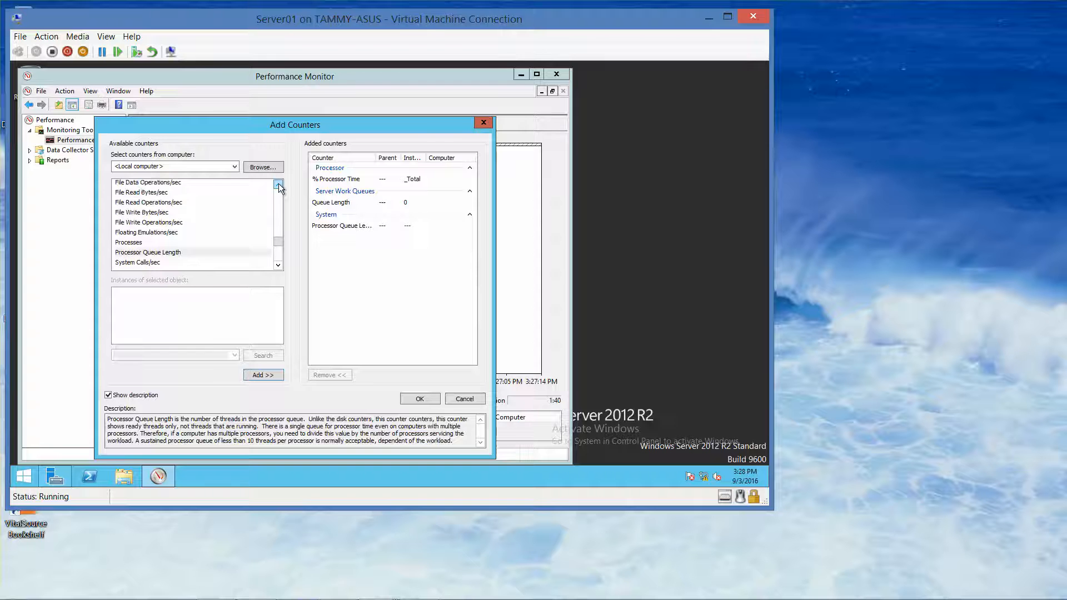
- Collapse the System object and scroll the counter list back up to Memory
left_click(279, 183)
left_click(279, 184)
left_click(278, 184)
left_click(278, 184)
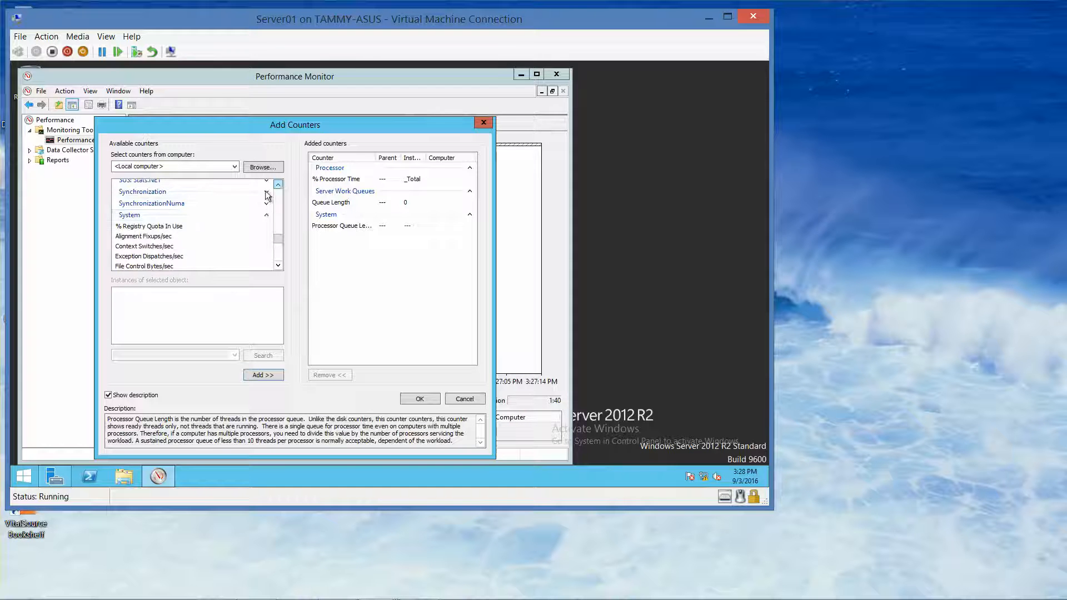
left_click(266, 215)
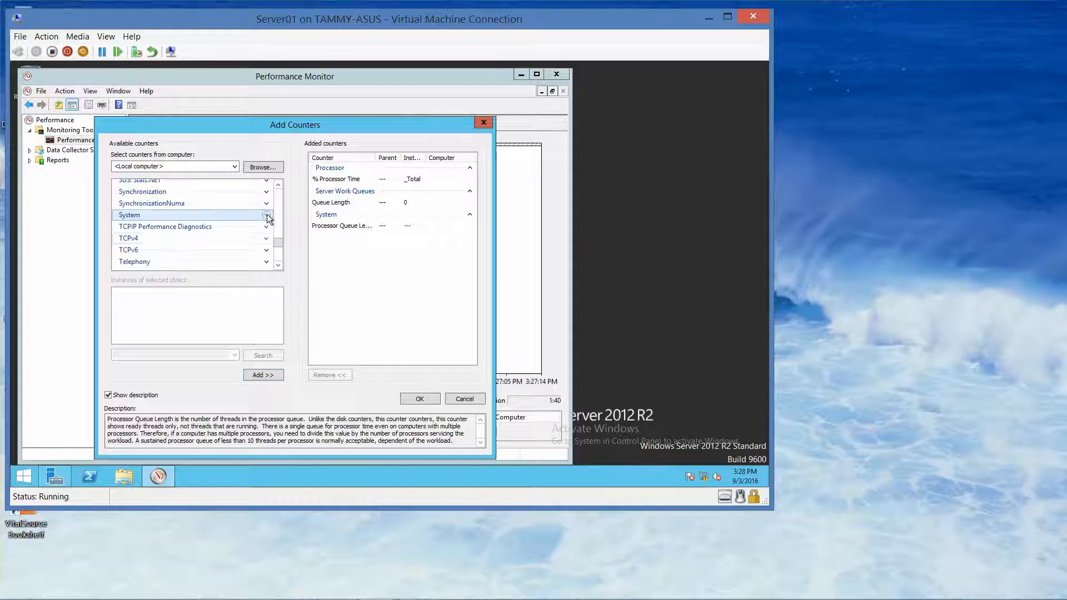
left_click(279, 184)
left_click(279, 184)
left_click(278, 184)
left_click(278, 184)
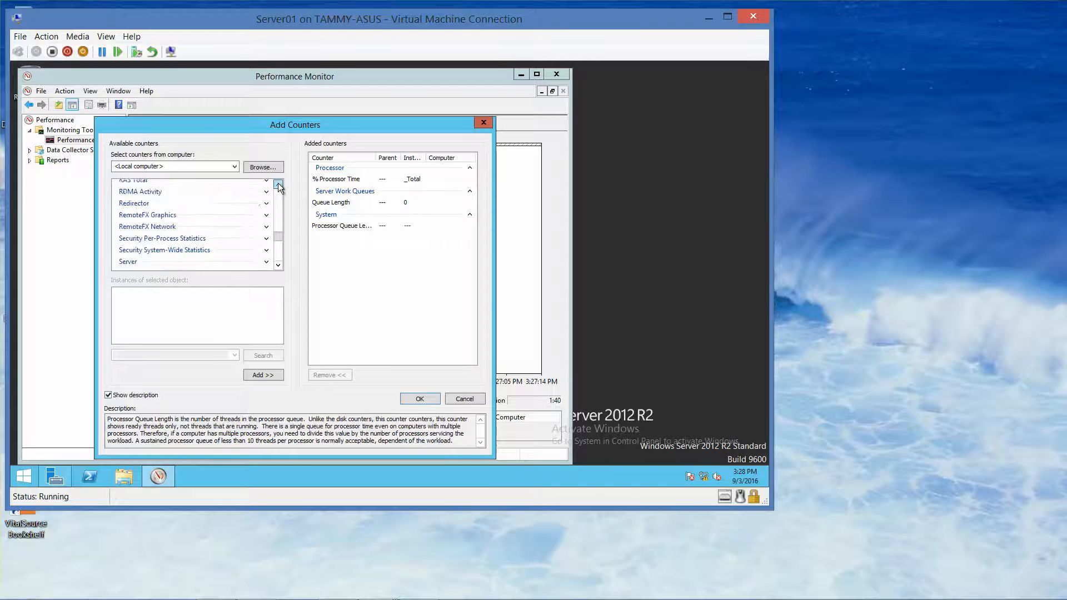
left_click(279, 184)
left_click(278, 184)
left_click(279, 184)
left_click(278, 184)
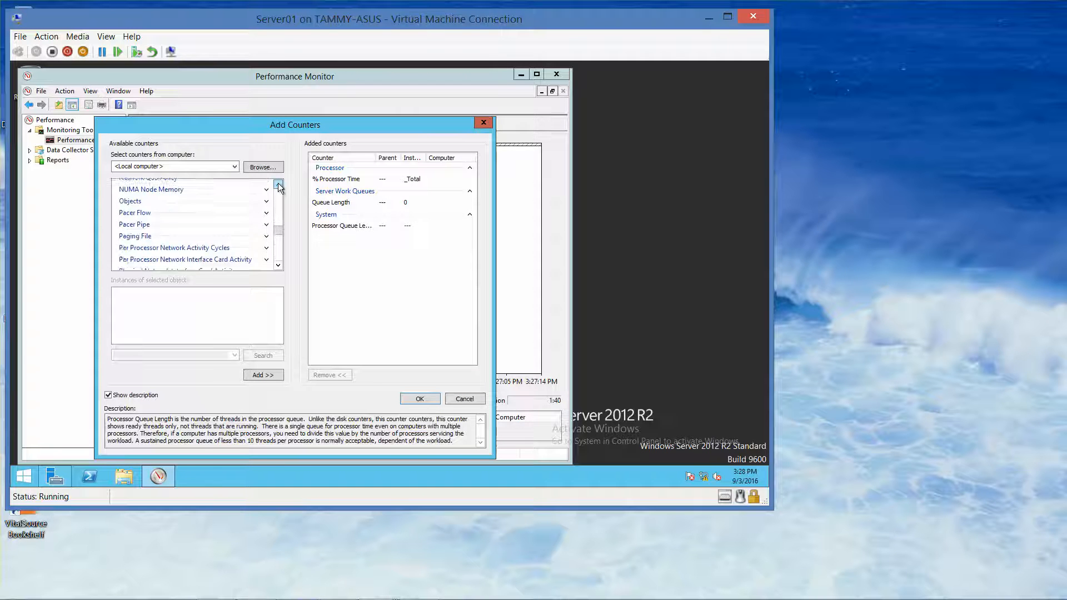
left_click(278, 184)
left_click(278, 184)
left_click(278, 184)
left_click(279, 184)
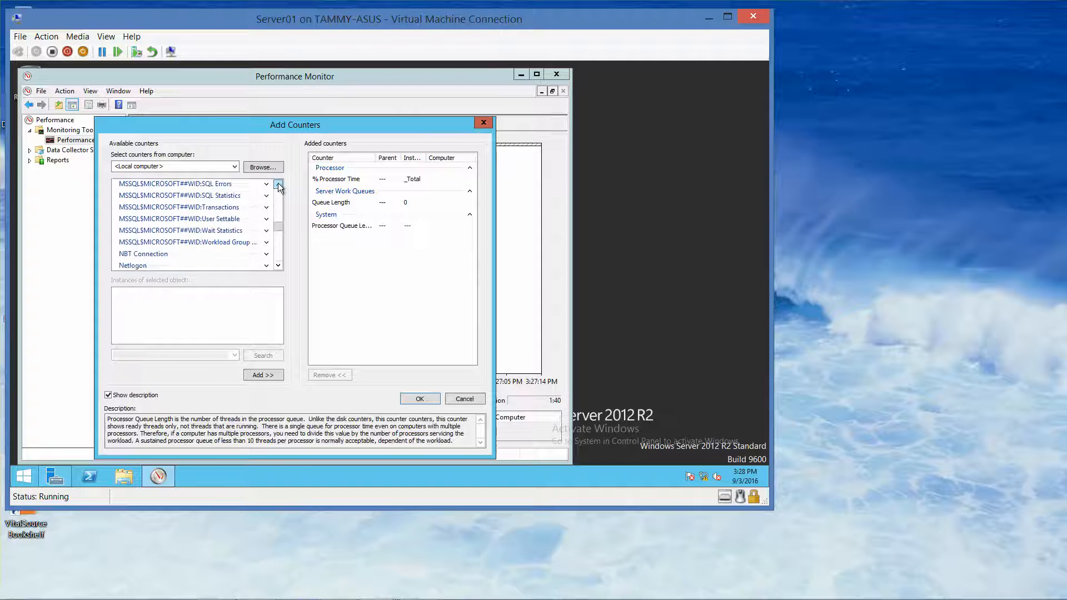
left_click(278, 184)
left_click(279, 184)
left_click(278, 184)
left_click(278, 184)
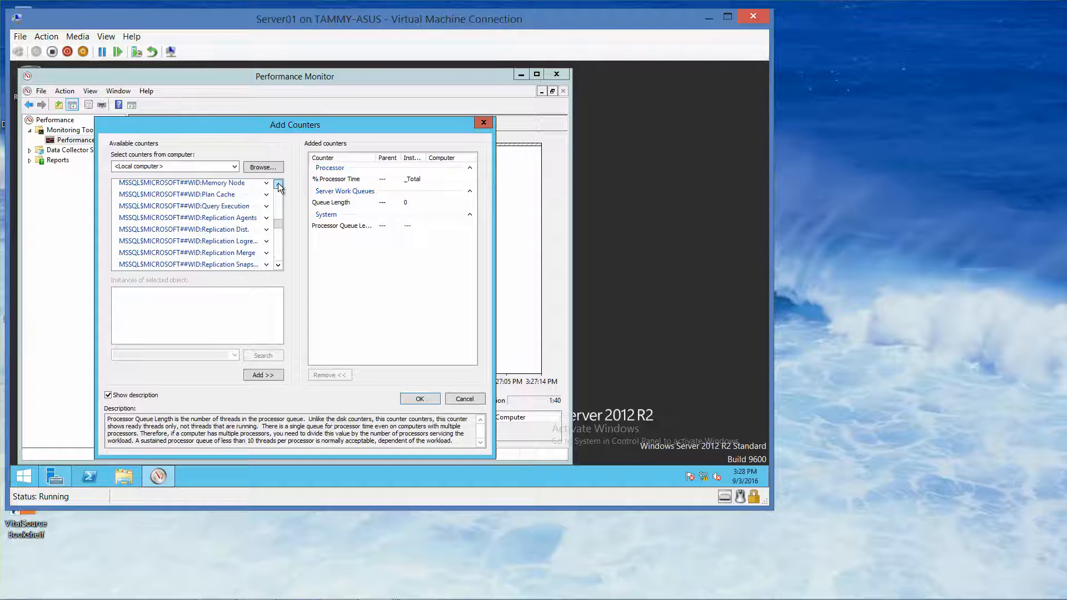
left_click(278, 184)
left_click(279, 184)
left_click(278, 184)
left_click(278, 184)
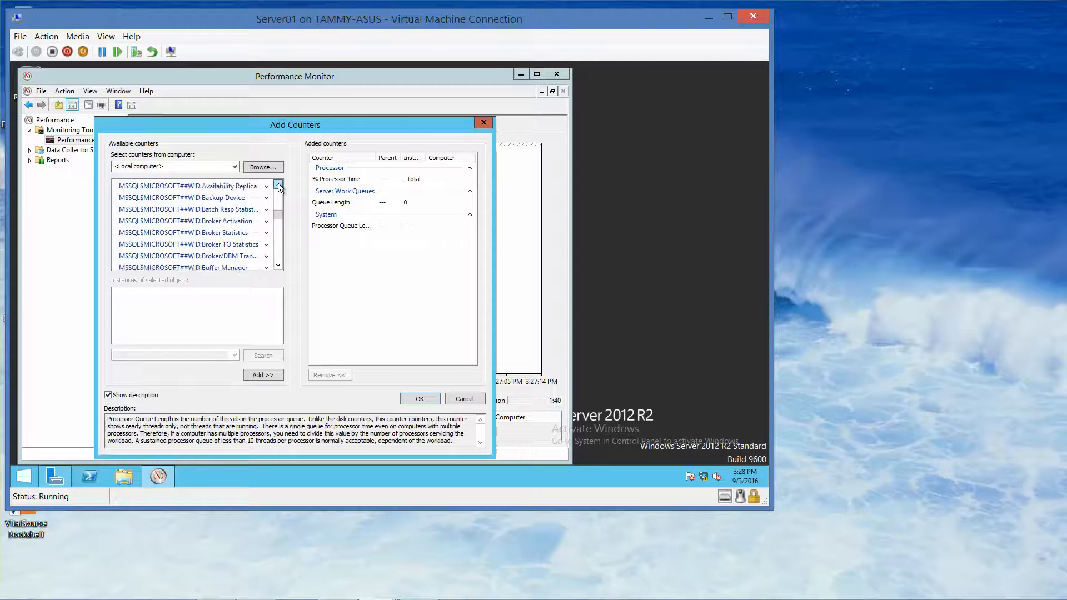
left_click(278, 183)
left_click(278, 184)
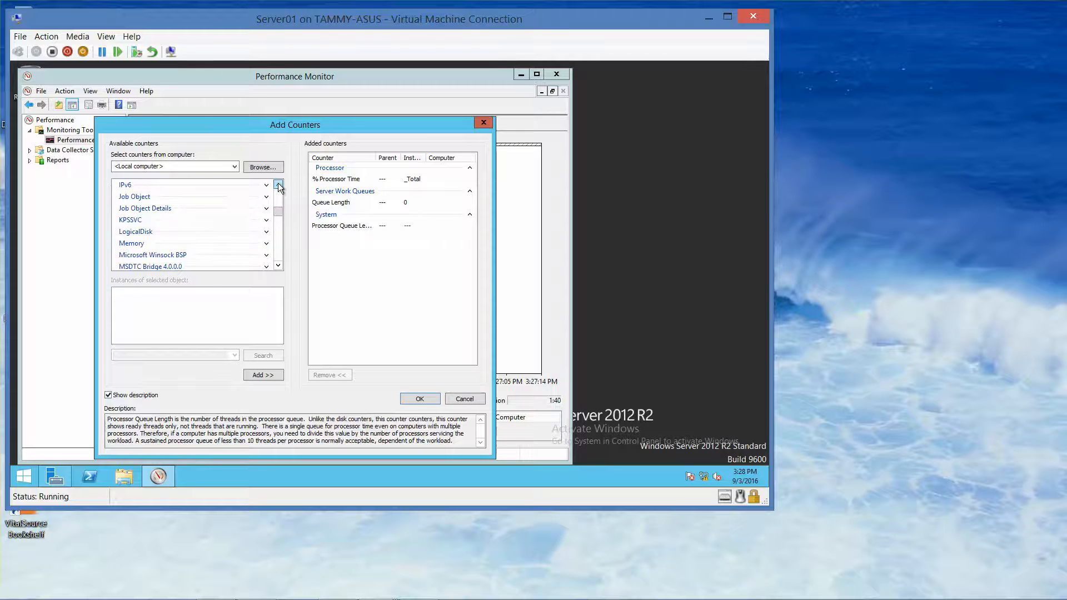
- Expand Memory and add its Page Faults/sec and Pages/sec counters
left_click(267, 243)
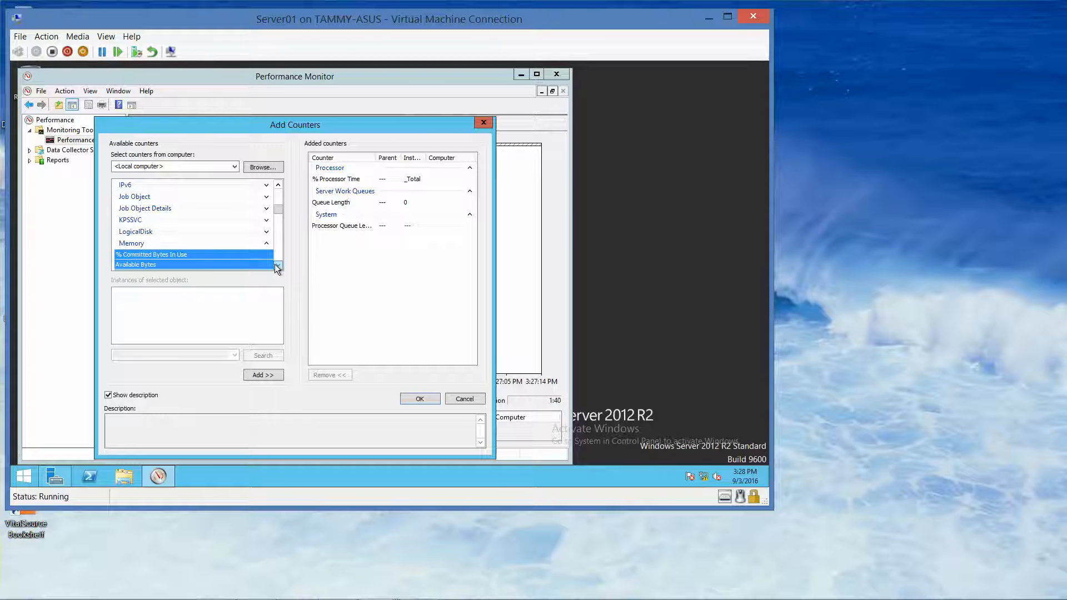
left_click(278, 265)
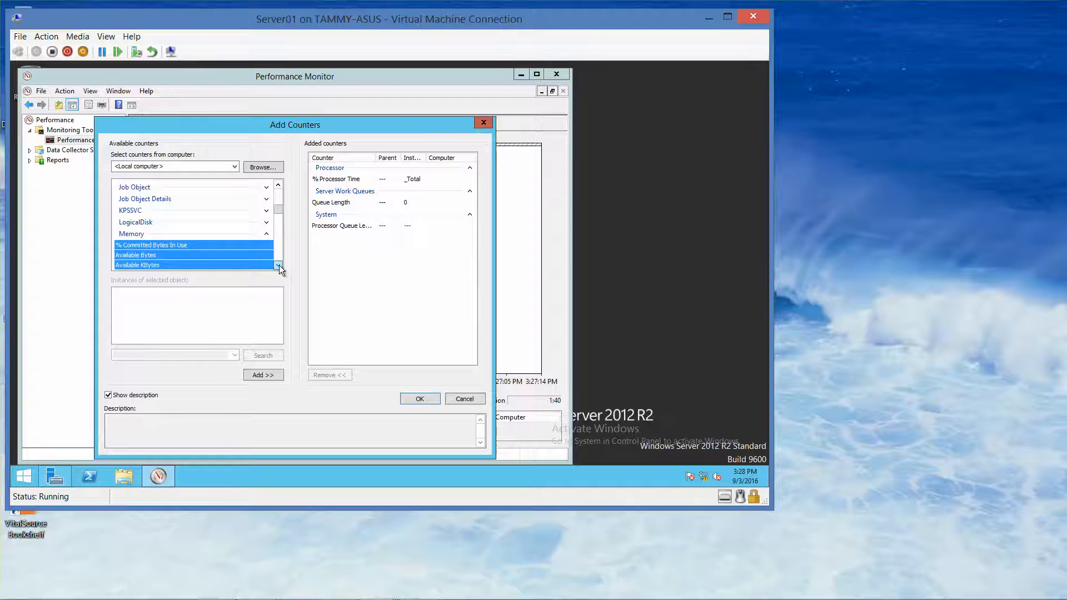
left_click(278, 265)
left_click(278, 265)
left_click(278, 265)
left_click(278, 265)
left_click(278, 265)
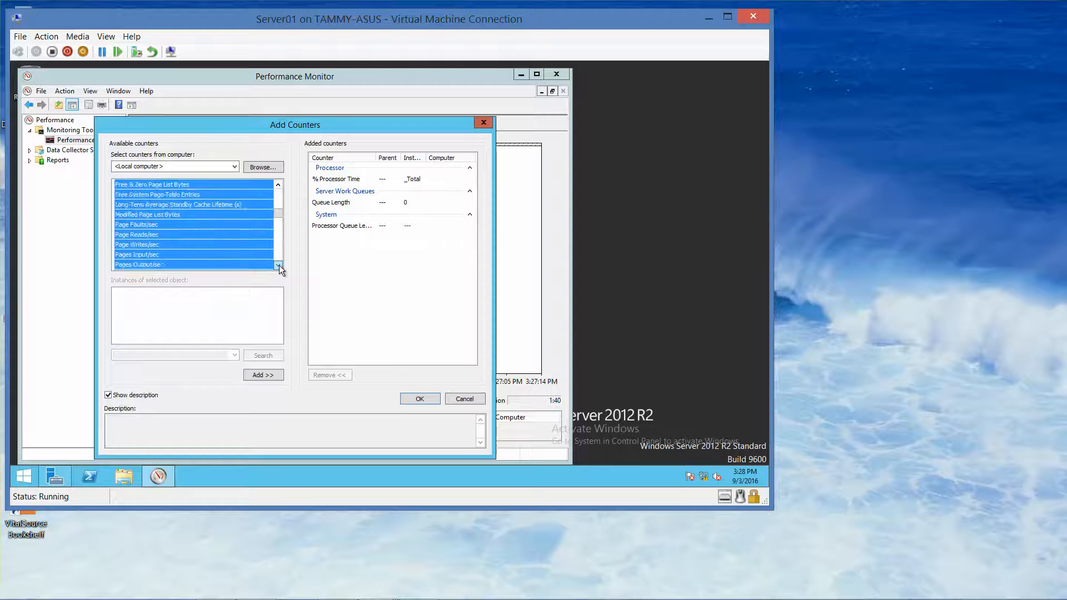
left_click(278, 265)
left_click(172, 214)
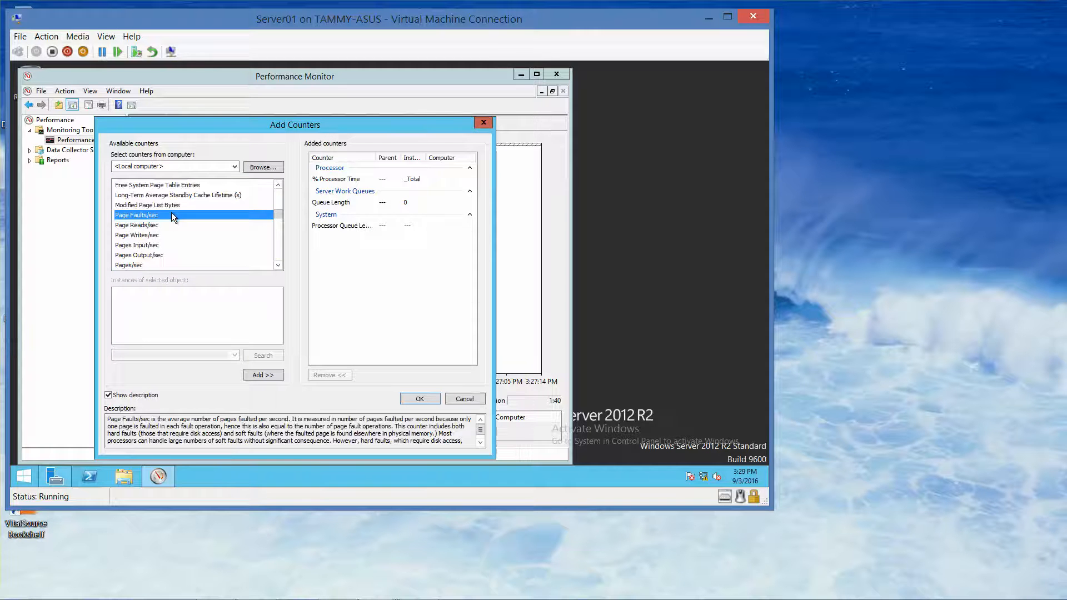
left_click(261, 375)
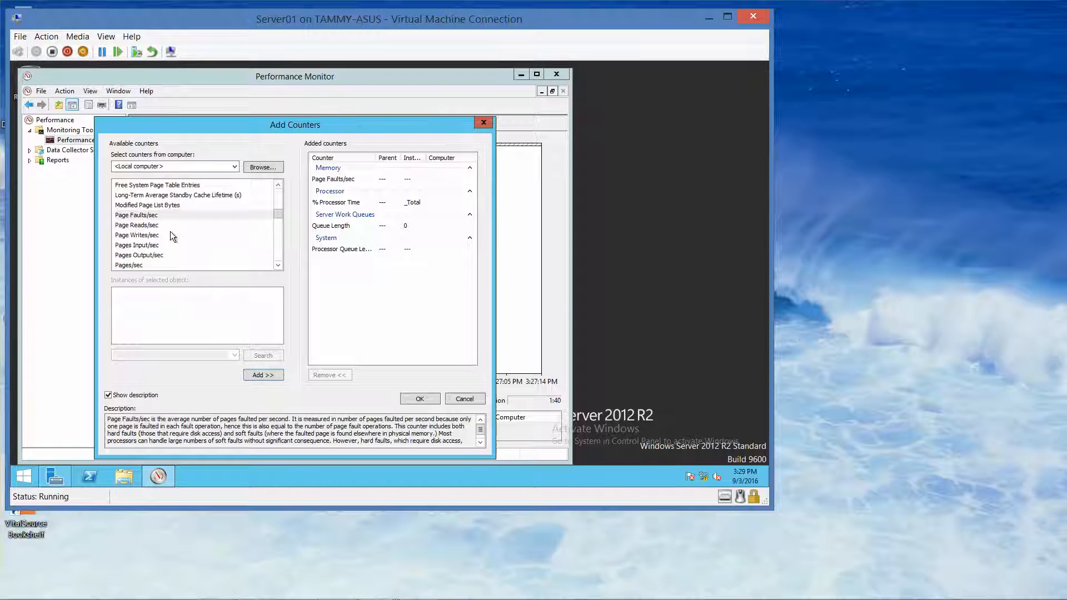
left_click(149, 264)
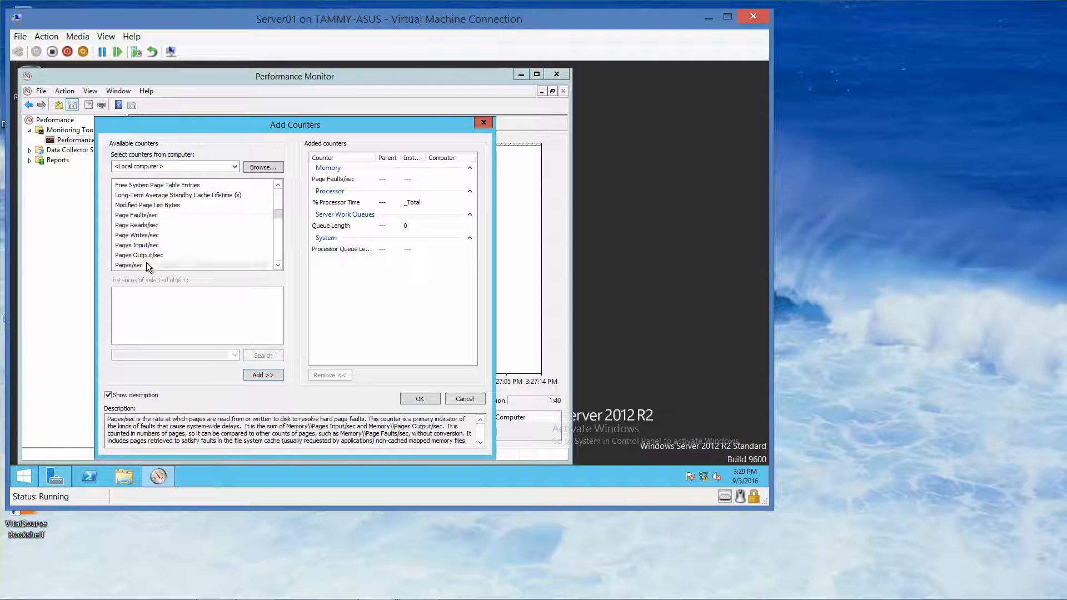
left_click(262, 375)
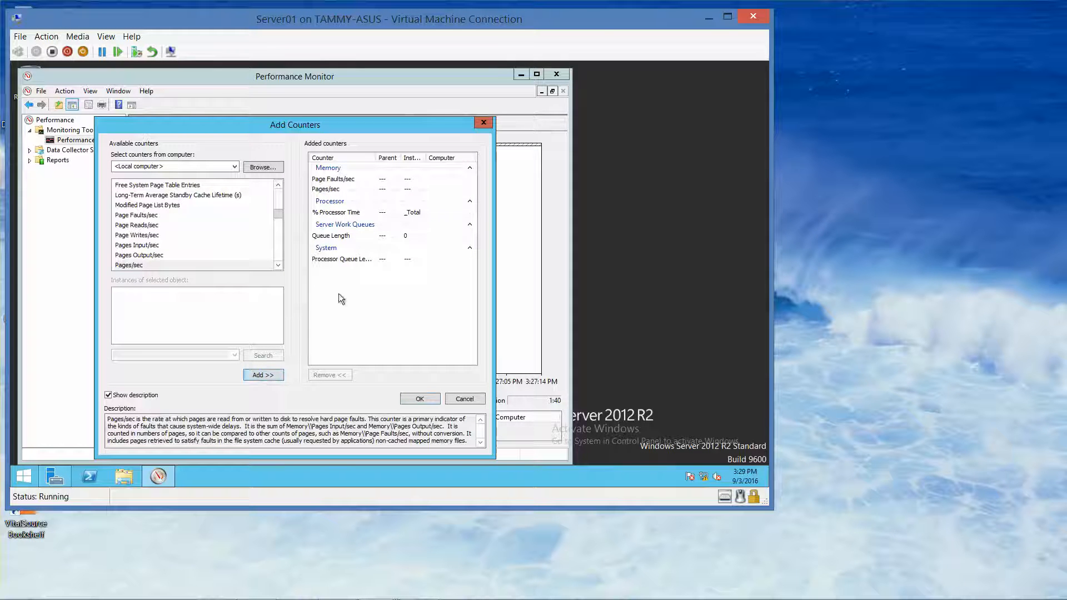
- Collapse Memory and expand PhysicalDisk to browse its counters
left_click(278, 184)
left_click(278, 185)
left_click(278, 185)
left_click(278, 185)
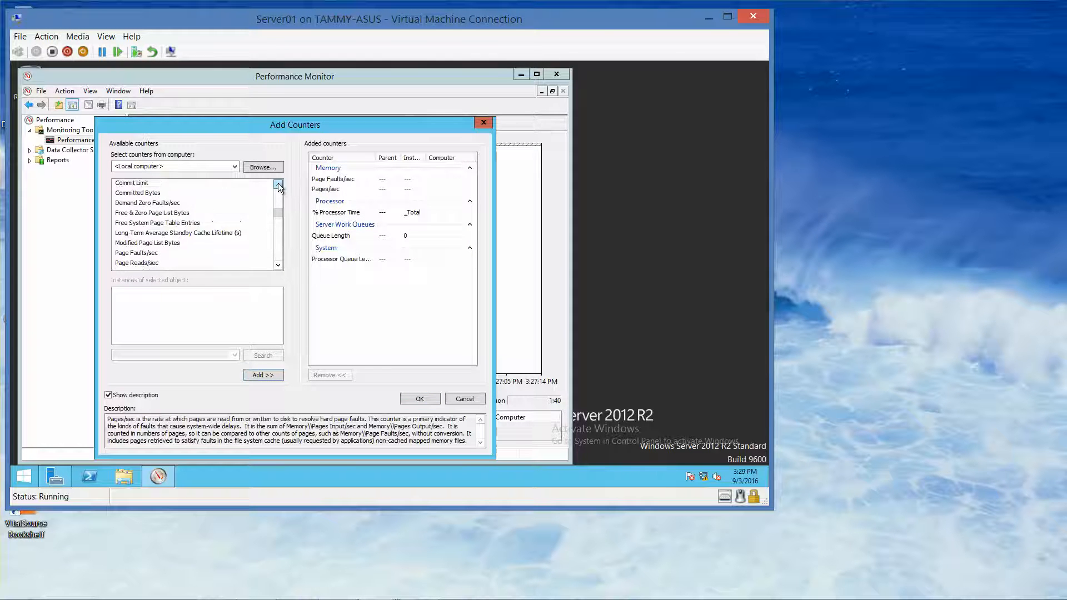
left_click(278, 184)
left_click(278, 184)
left_click(277, 184)
left_click(278, 185)
left_click(278, 184)
left_click(278, 184)
left_click(278, 185)
left_click(278, 185)
left_click(278, 184)
left_click(278, 184)
left_click(278, 185)
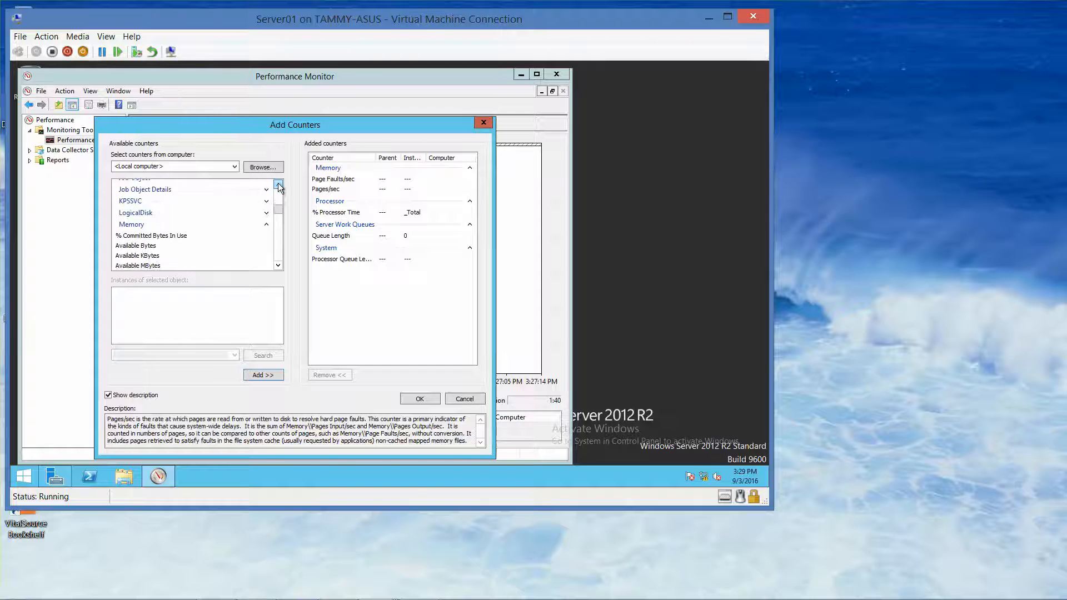
left_click(267, 224)
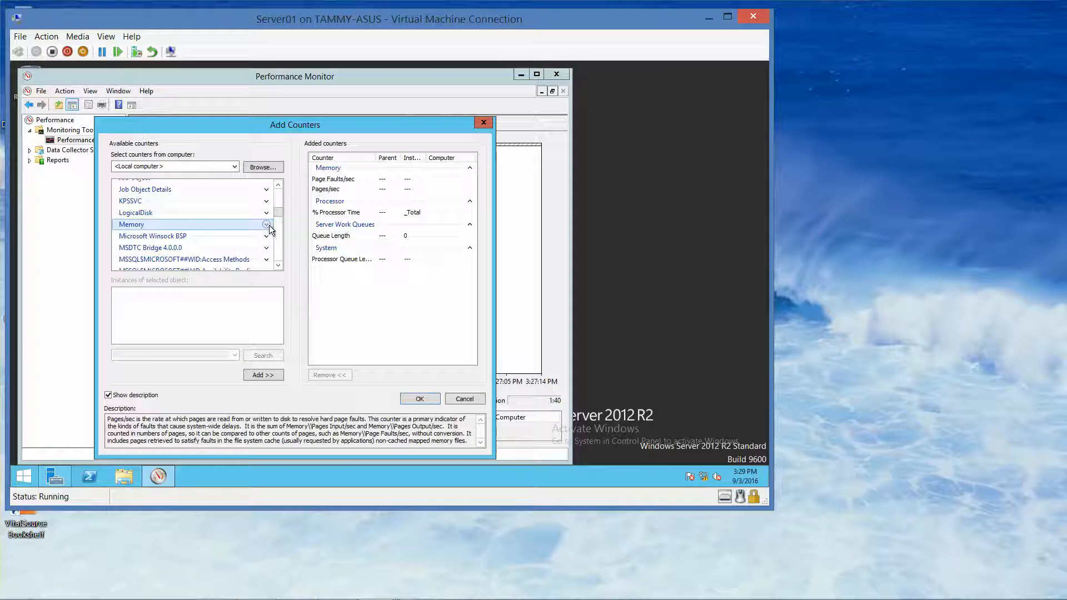
scroll(275, 212, "down", 8)
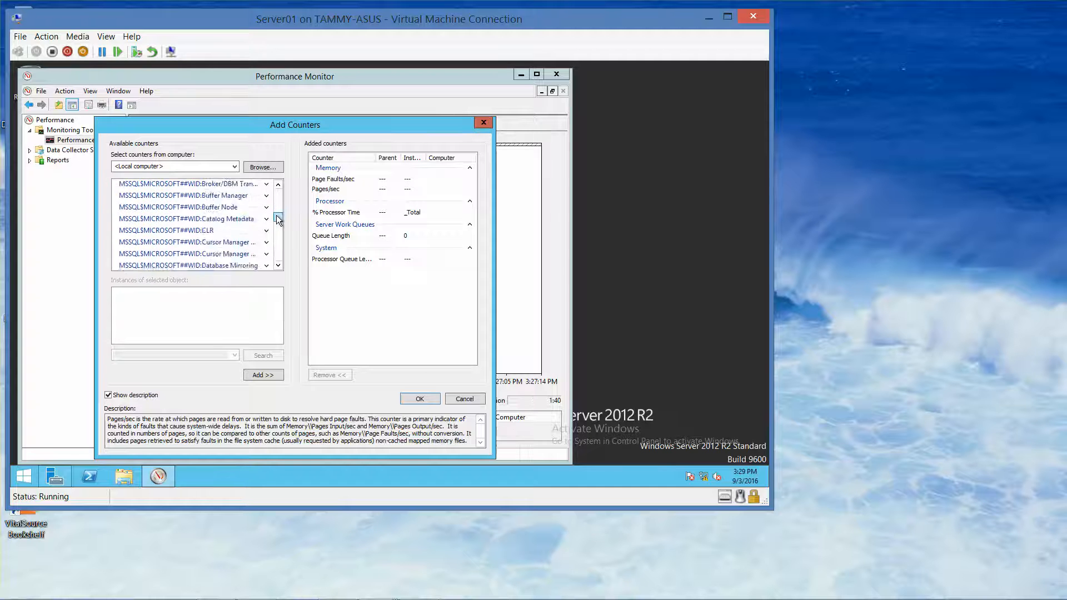
left_click_drag(277, 221, 279, 231)
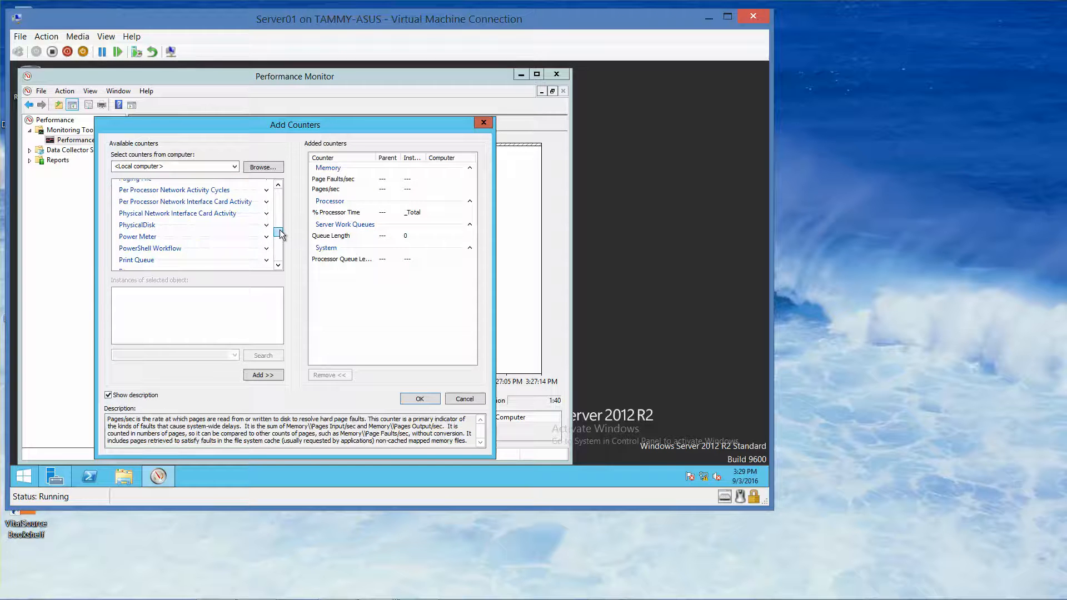
left_click(267, 225)
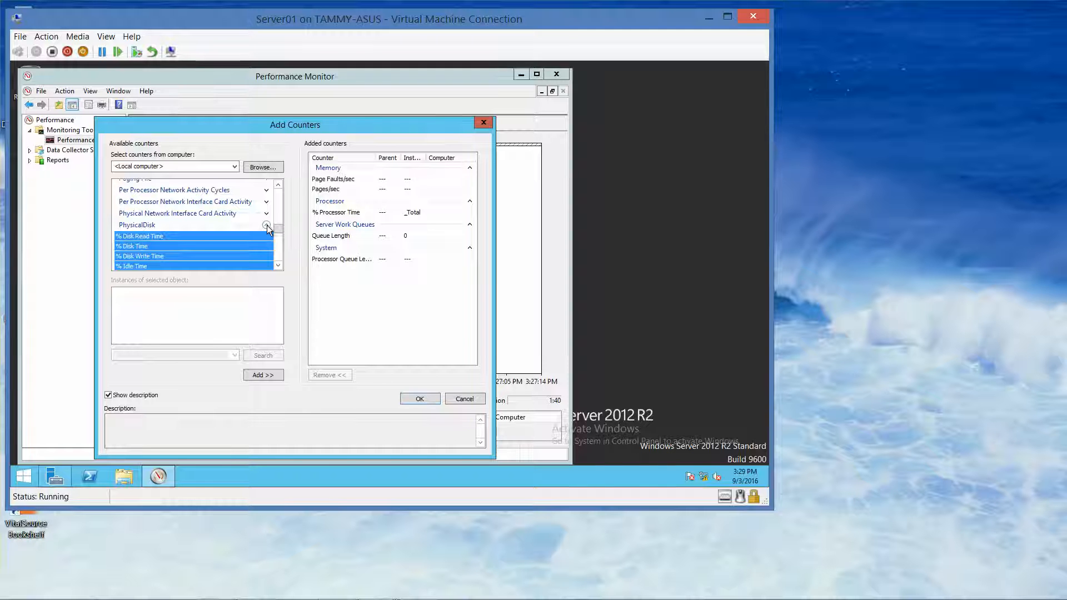
left_click(266, 225)
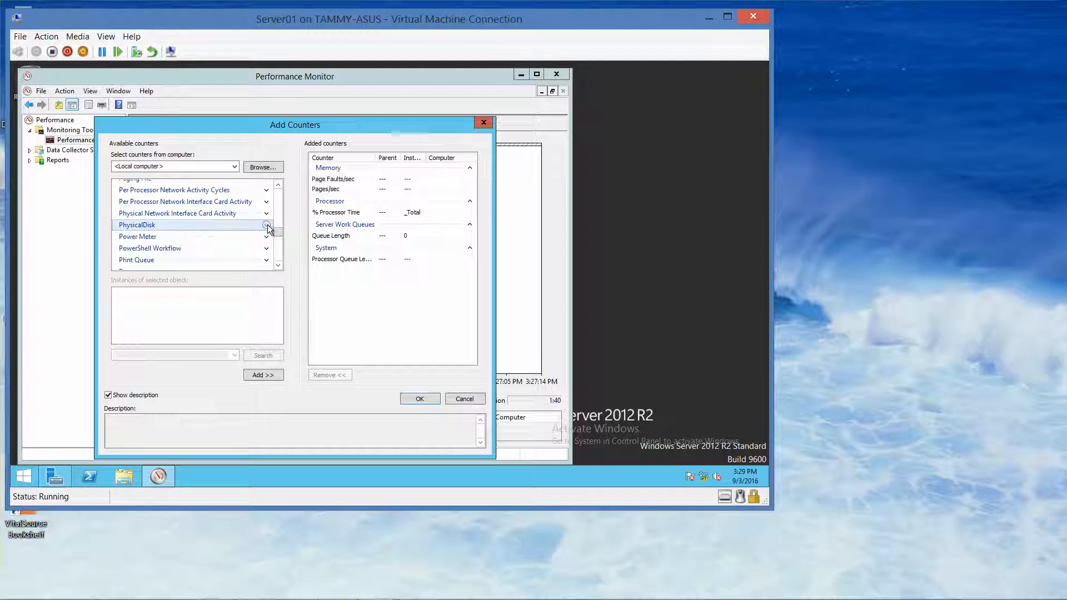
left_click(267, 225)
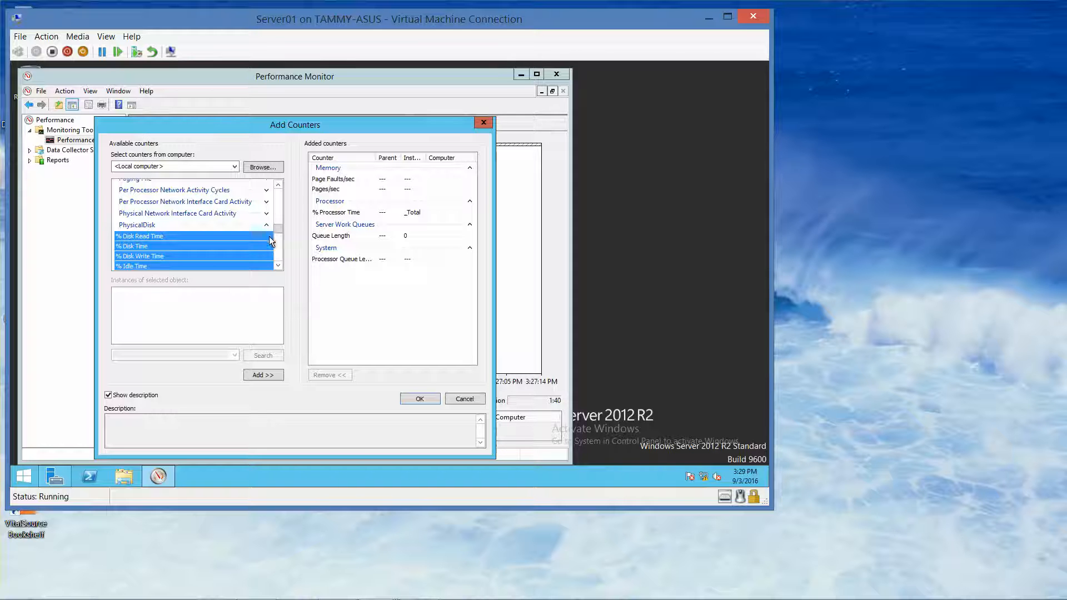
scroll(278, 266, "down", 2)
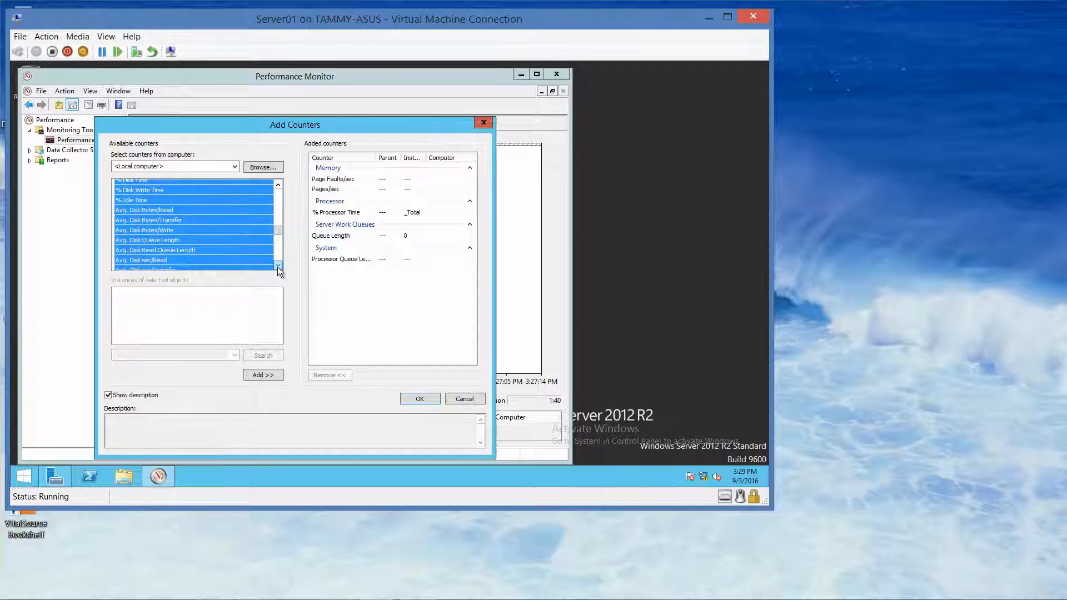
scroll(277, 267, "down", 3)
scroll(277, 267, "down", 3)
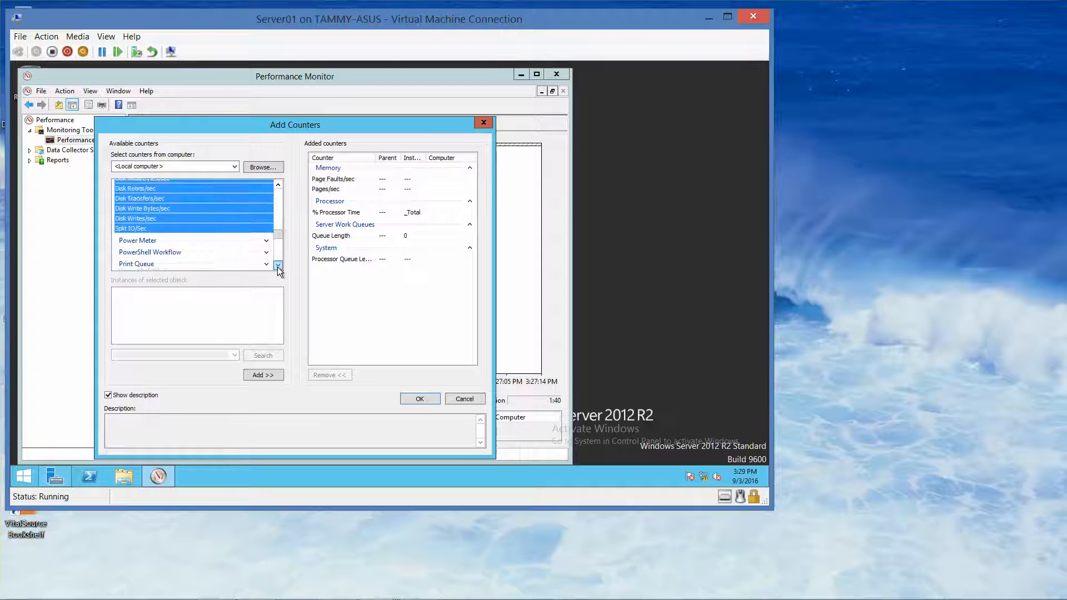
- Select PhysicalDisk's Current Disk Queue Length, then confirm the counter choices with OK
left_click(277, 184)
left_click(277, 184)
left_click(276, 185)
left_click(276, 185)
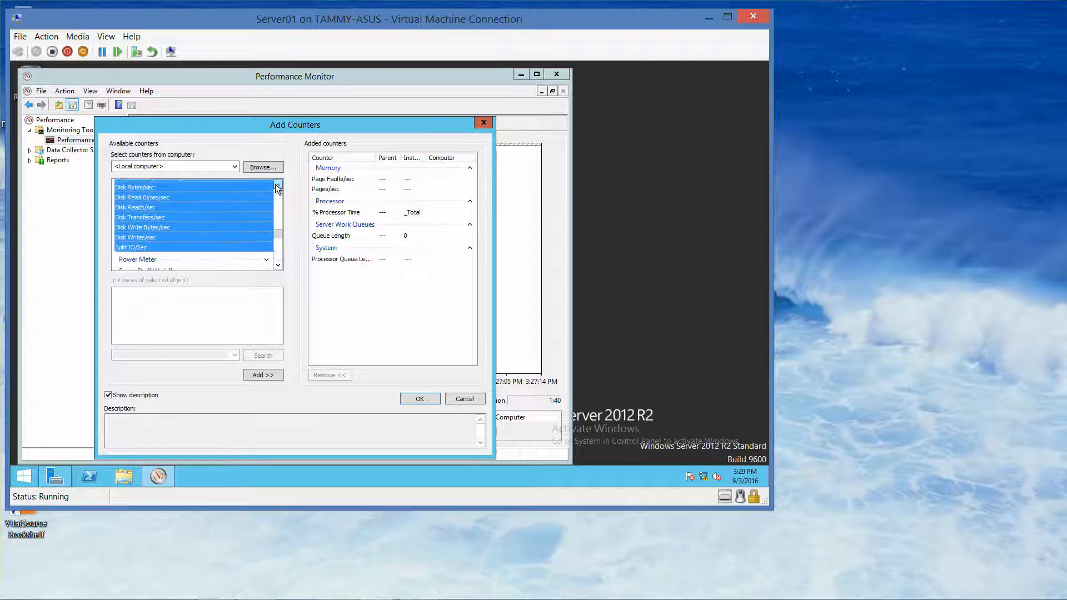
left_click(277, 185)
left_click(276, 184)
left_click(276, 184)
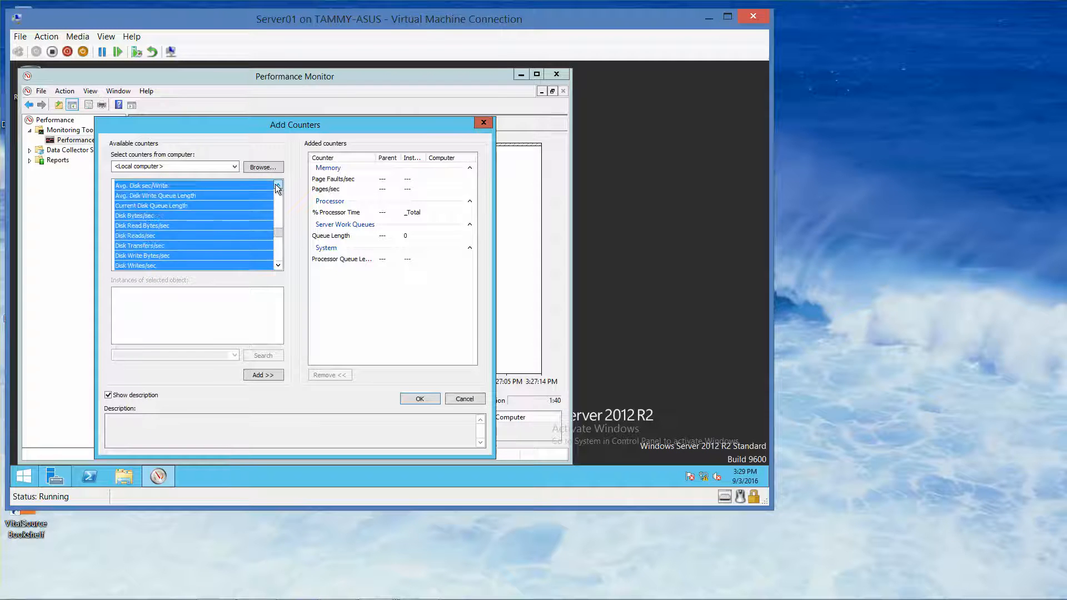
left_click(192, 205)
left_click(269, 377)
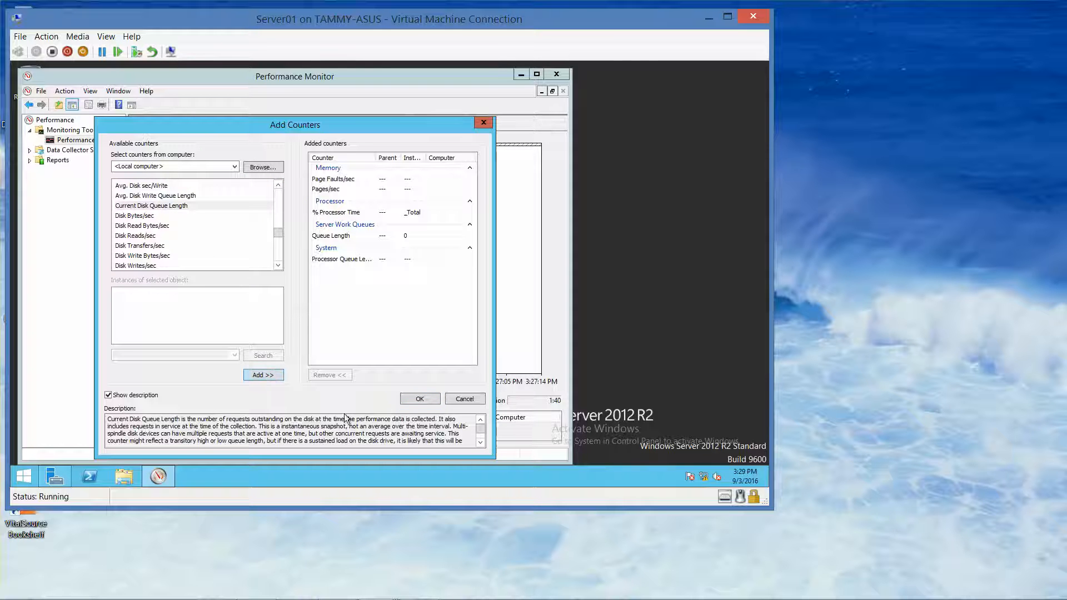
left_click(421, 399)
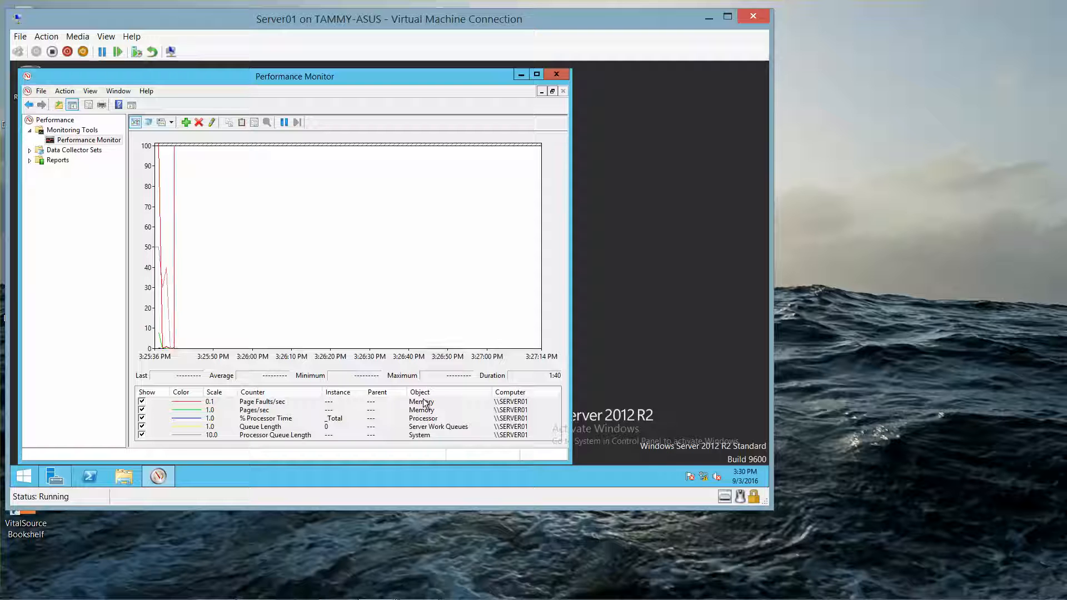
left_click(33, 472)
right_click(32, 472)
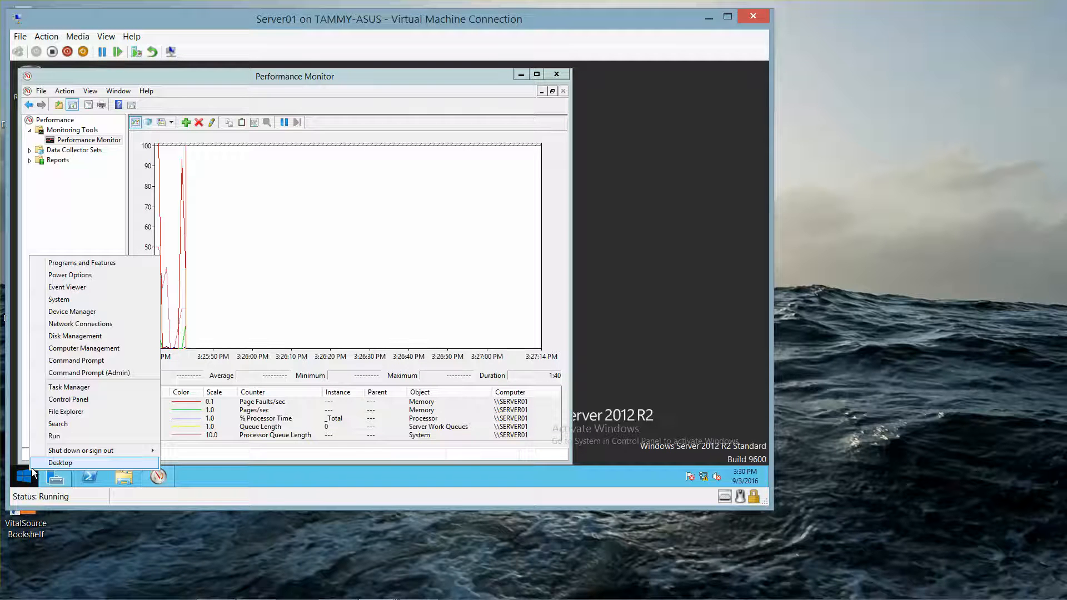
left_click(69, 388)
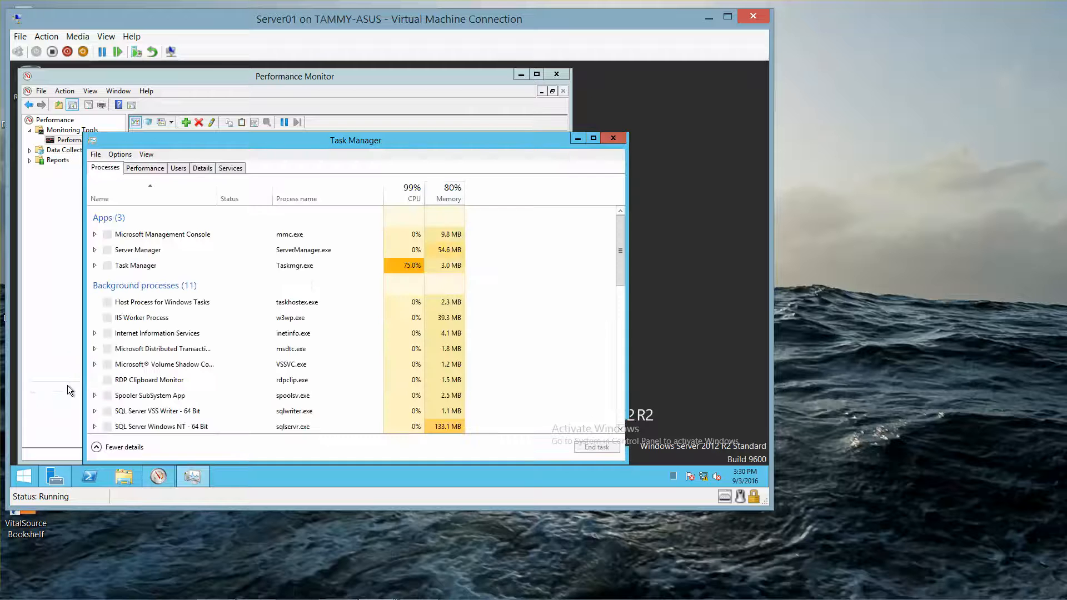
left_click_drag(486, 141, 661, 234)
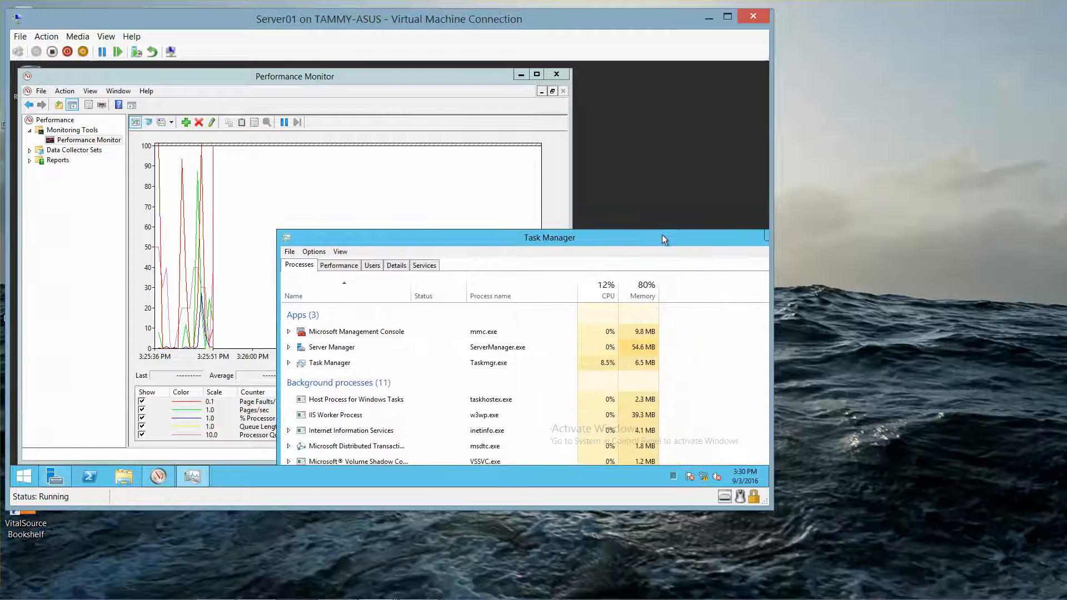
left_click_drag(741, 244, 688, 262)
left_click(754, 254)
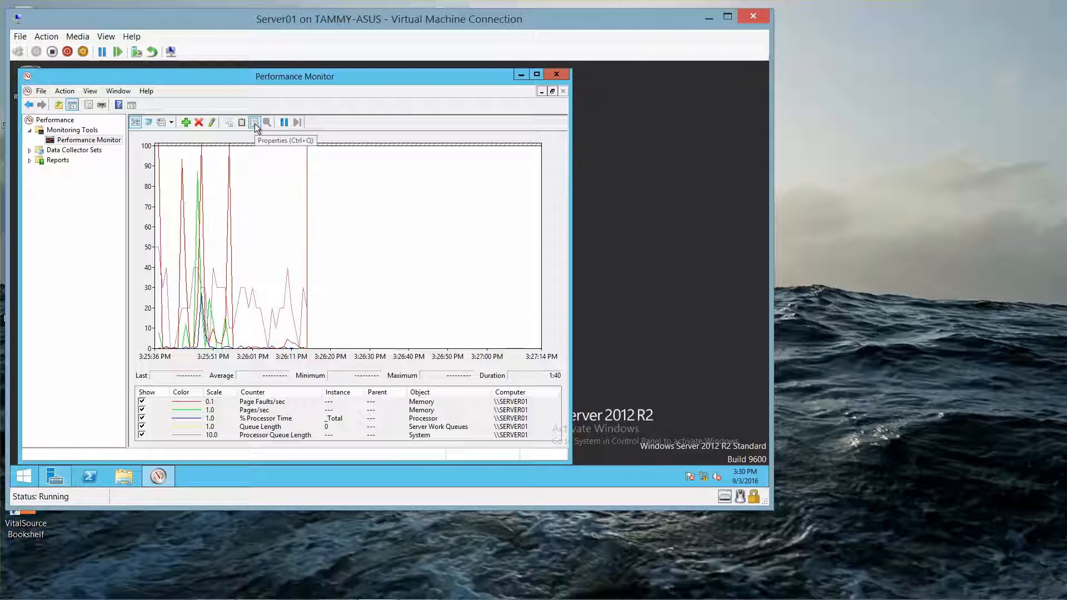
- View the counters as Histogram bar and Report, return to Line, then open graph Properties
left_click(171, 123)
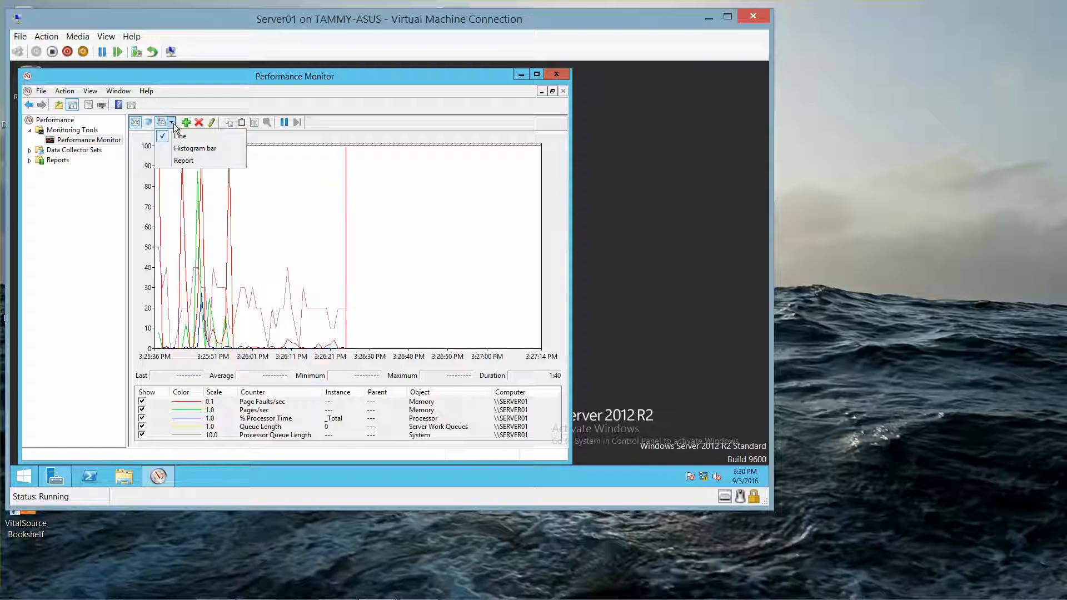
left_click(183, 149)
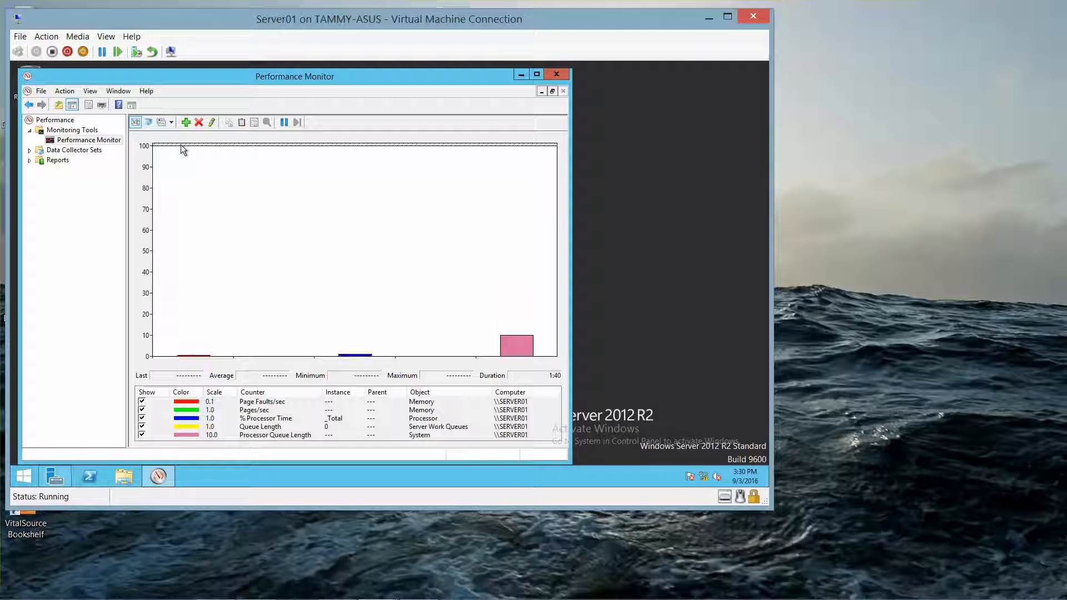
left_click(171, 122)
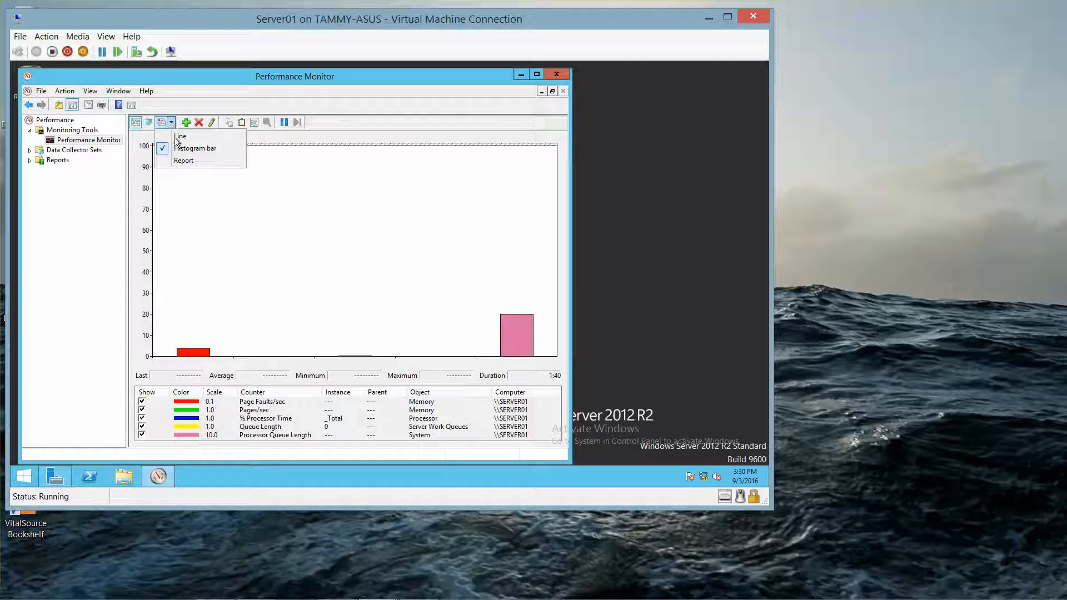
left_click(183, 160)
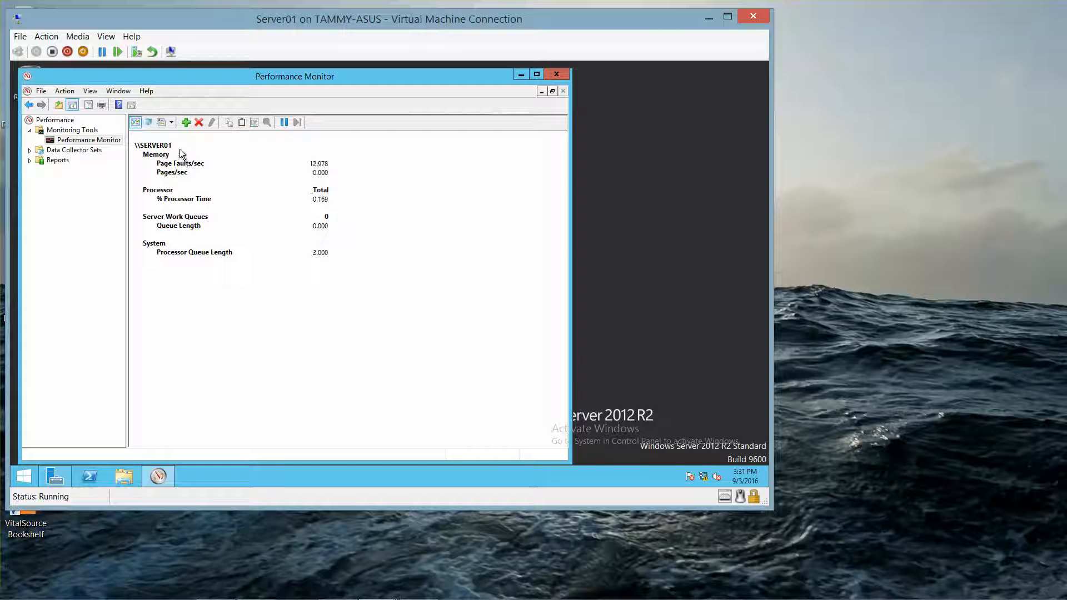
left_click(170, 125)
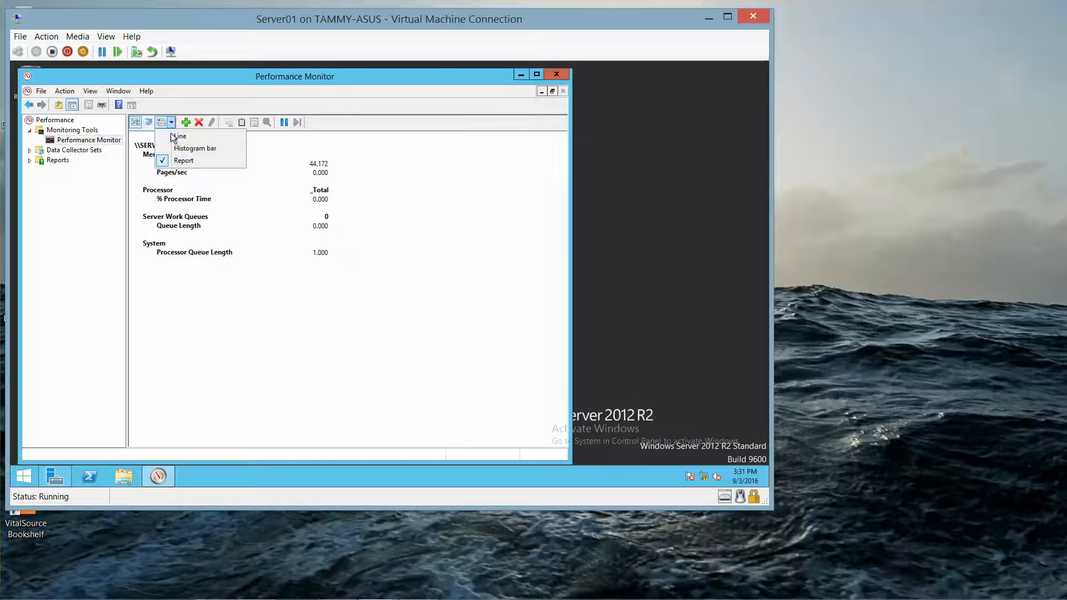
left_click(173, 137)
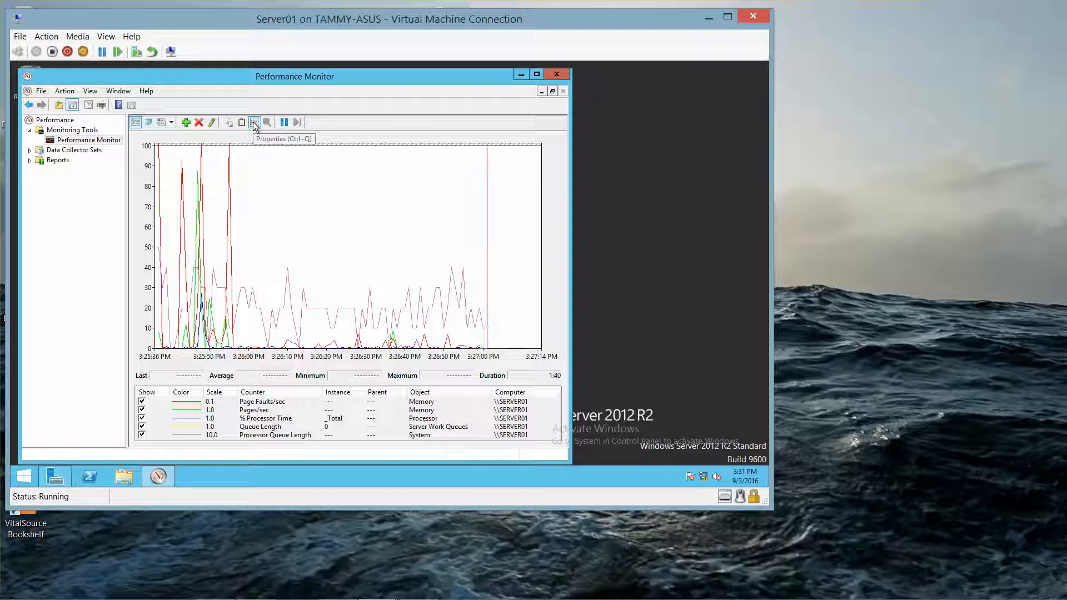
left_click(254, 123)
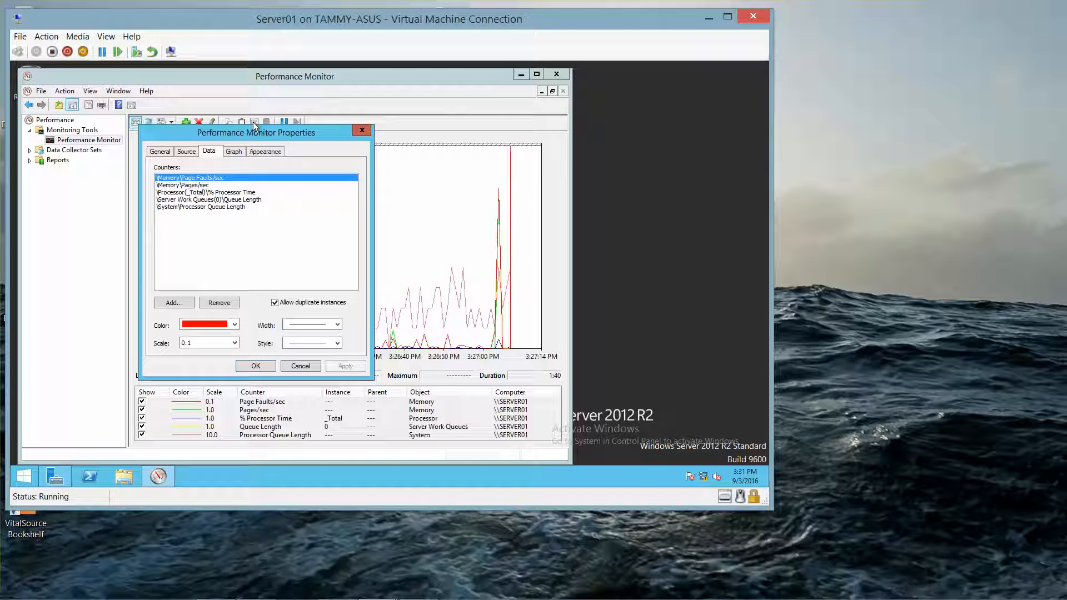
- Draw the % Processor Time counter line in red at the thickest width
left_click(236, 194)
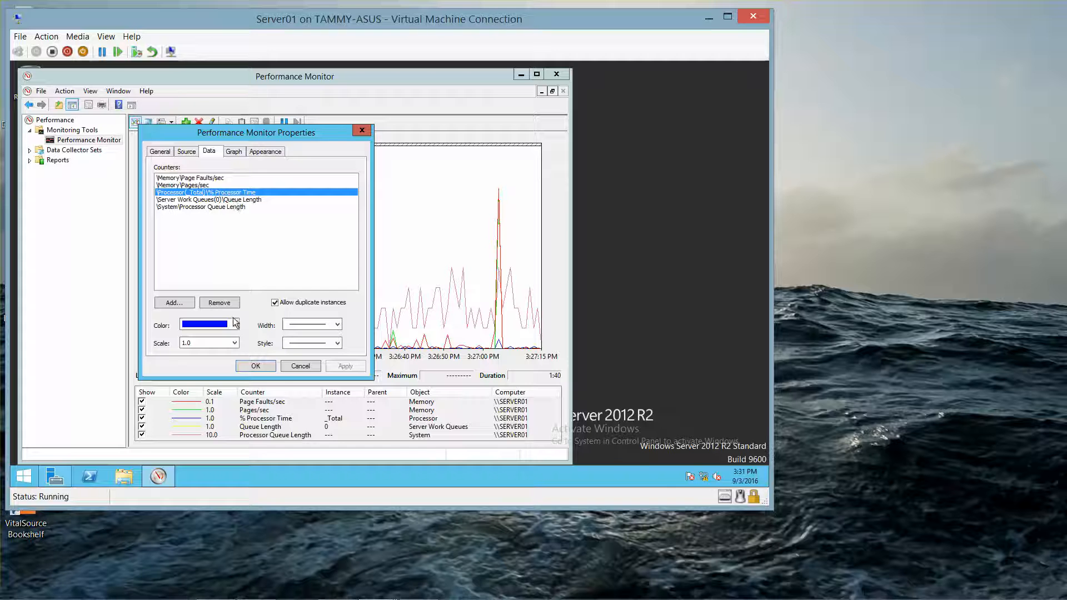
left_click(337, 325)
left_click(329, 352)
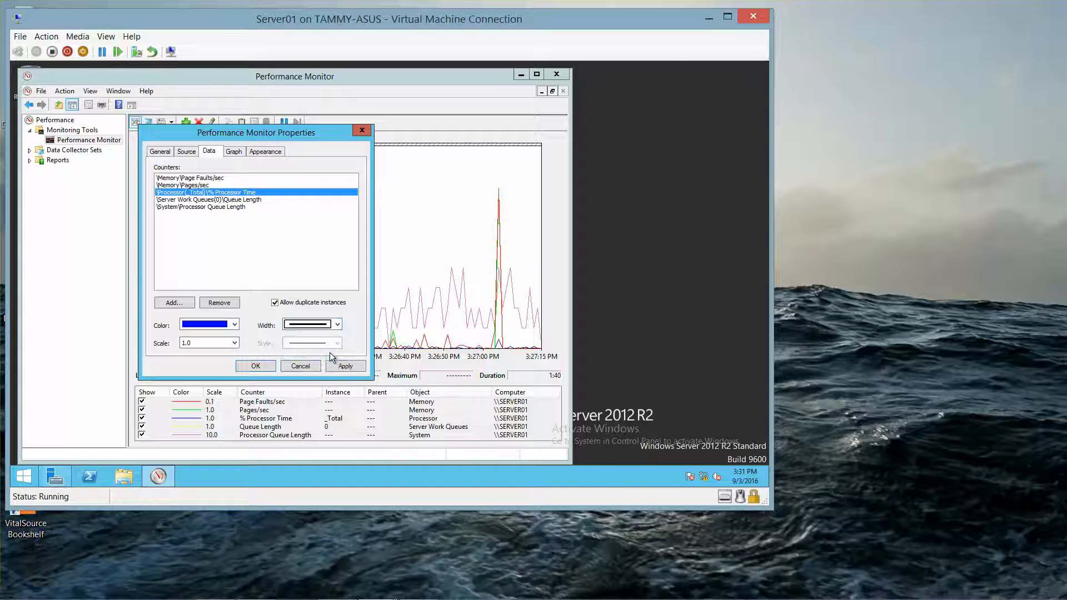
left_click(233, 325)
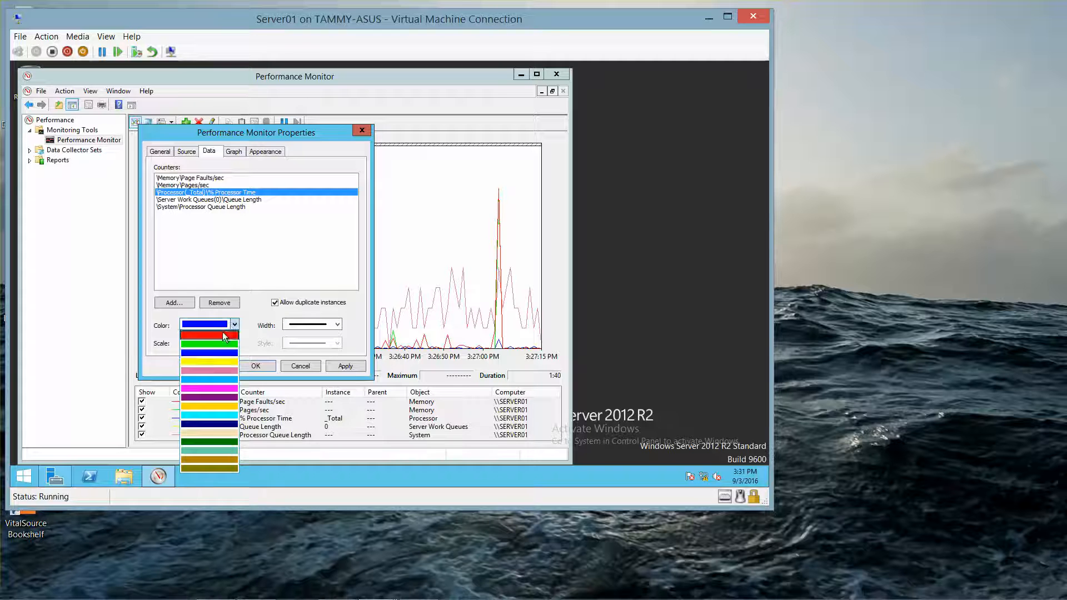
left_click(224, 336)
left_click(337, 324)
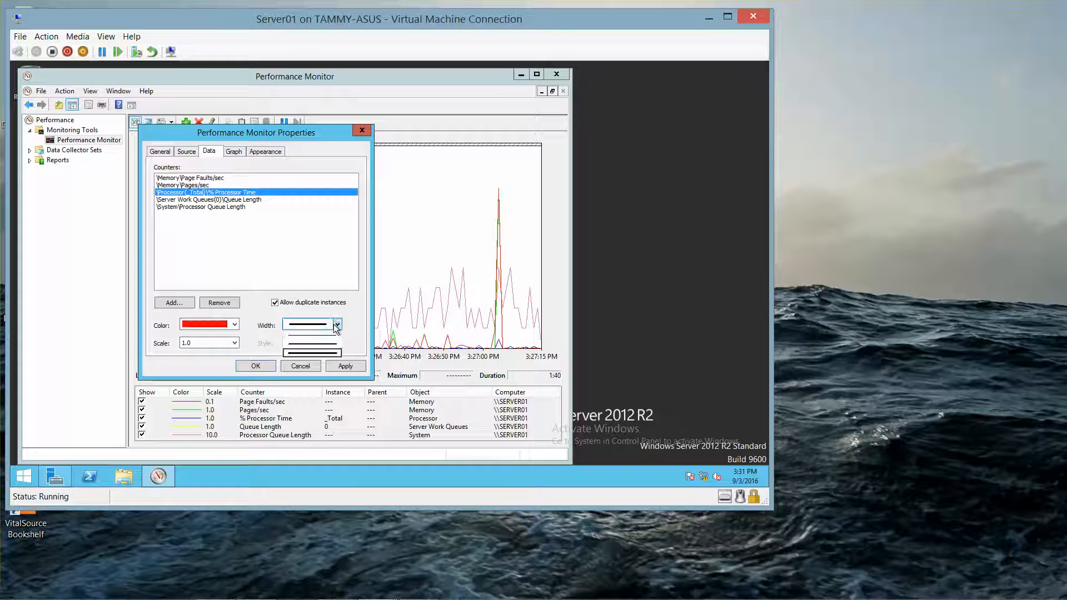
left_click(337, 353)
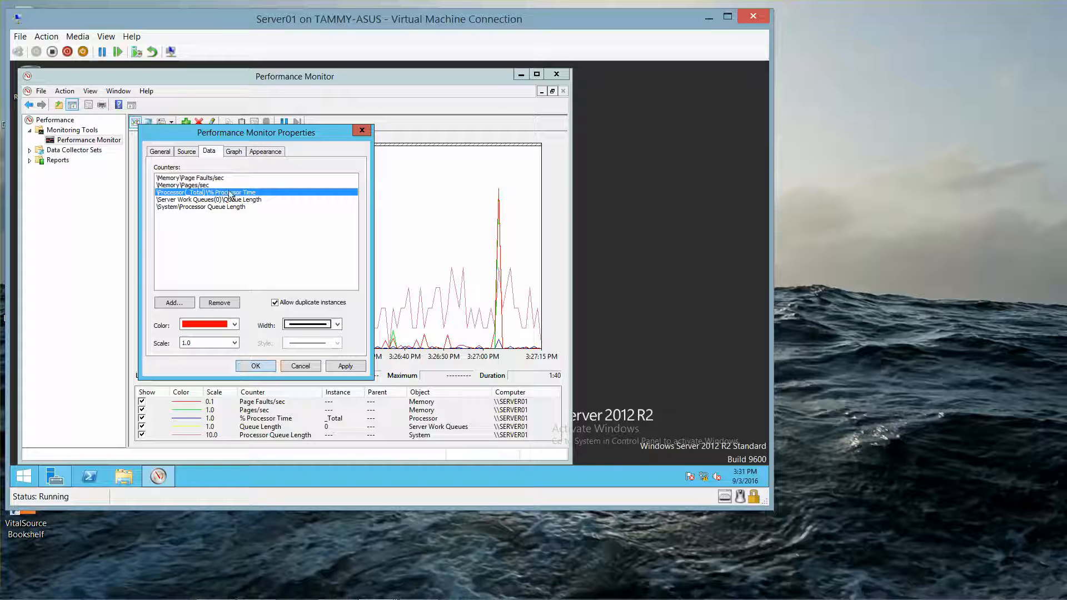
- Set the graph's vertical scale maximum to 200 and apply the changes
left_click(232, 152)
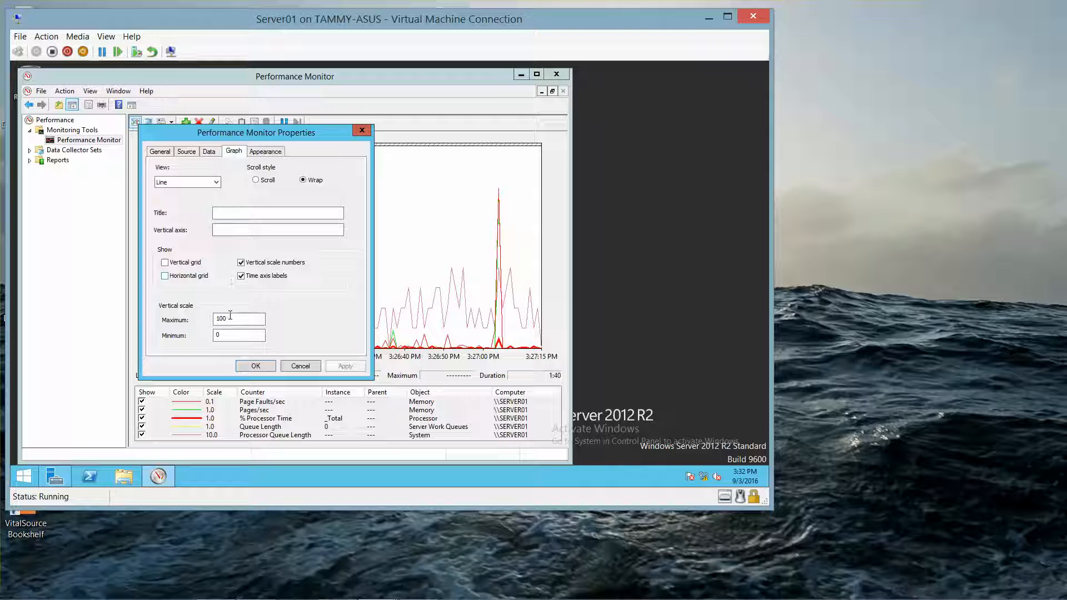
left_click_drag(228, 318, 152, 314)
type("200")
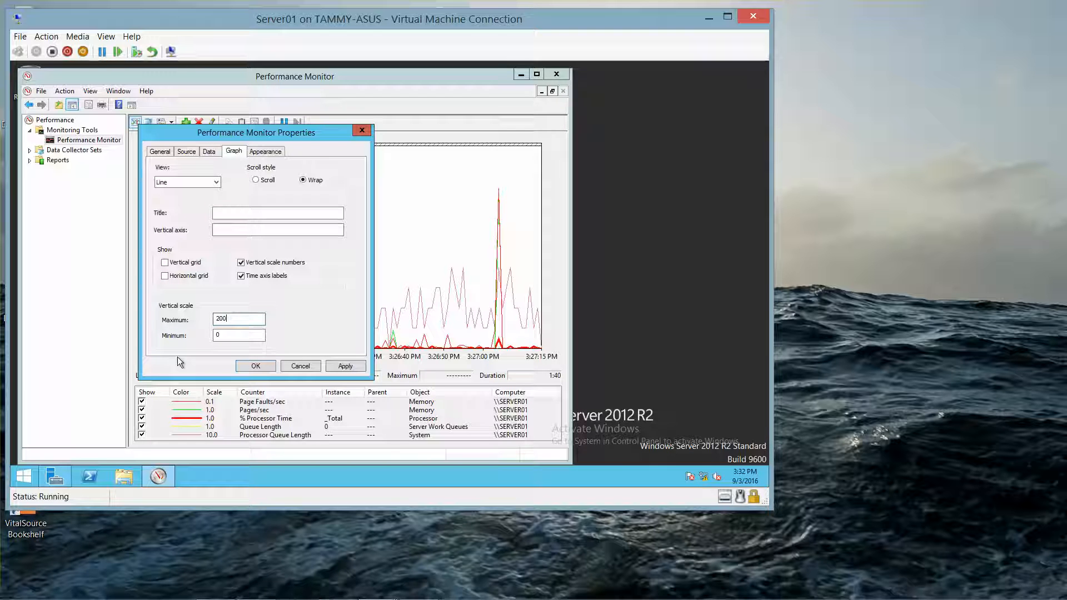
left_click(262, 364)
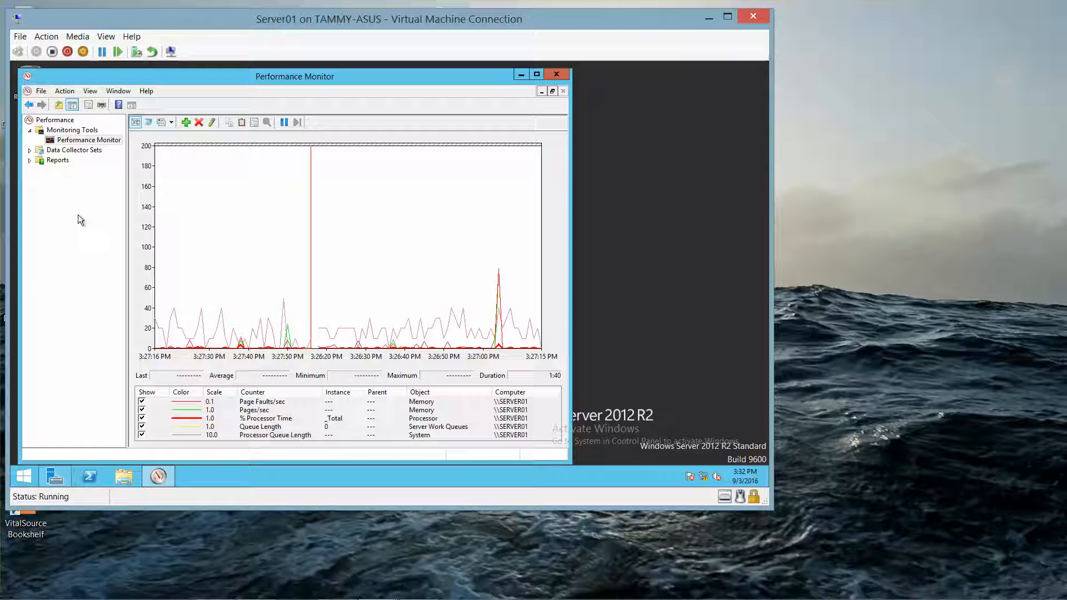
- Start a new user-defined data collector set named MyDCS1
left_click(30, 150)
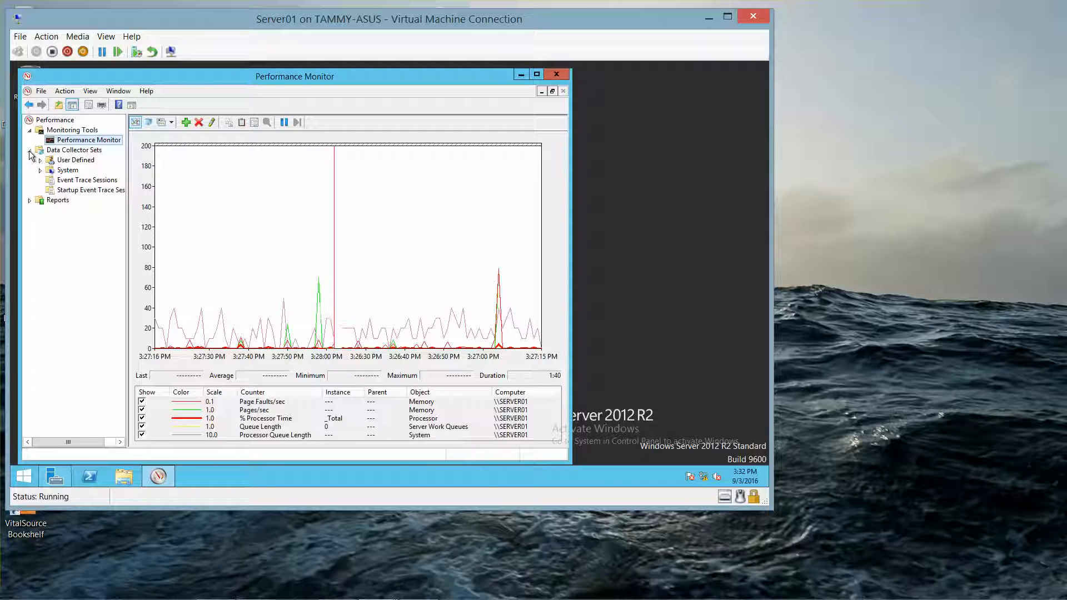
right_click(74, 163)
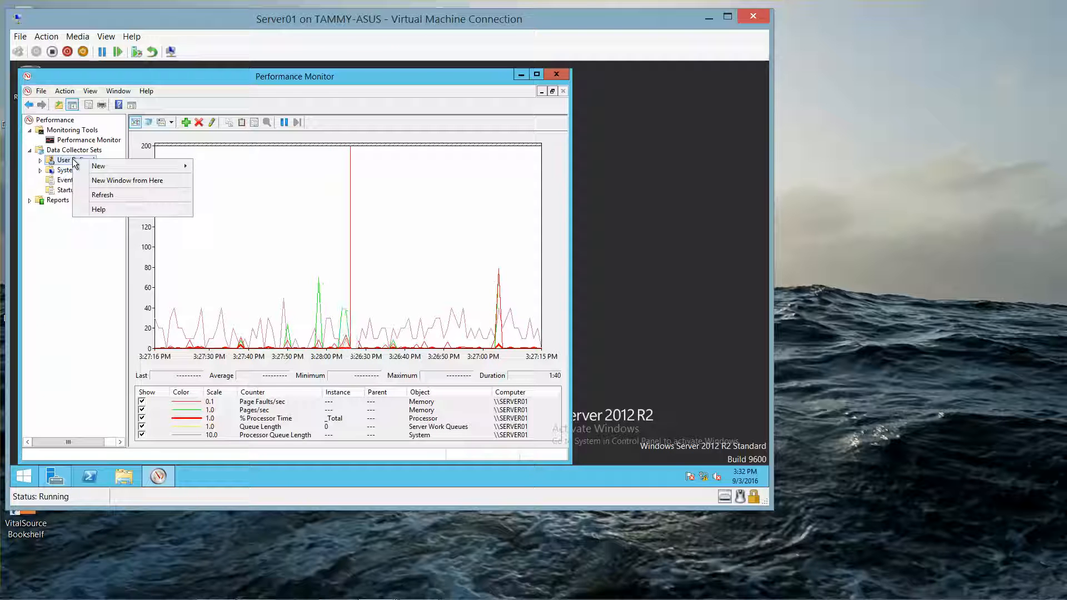
mouse_move(138, 169)
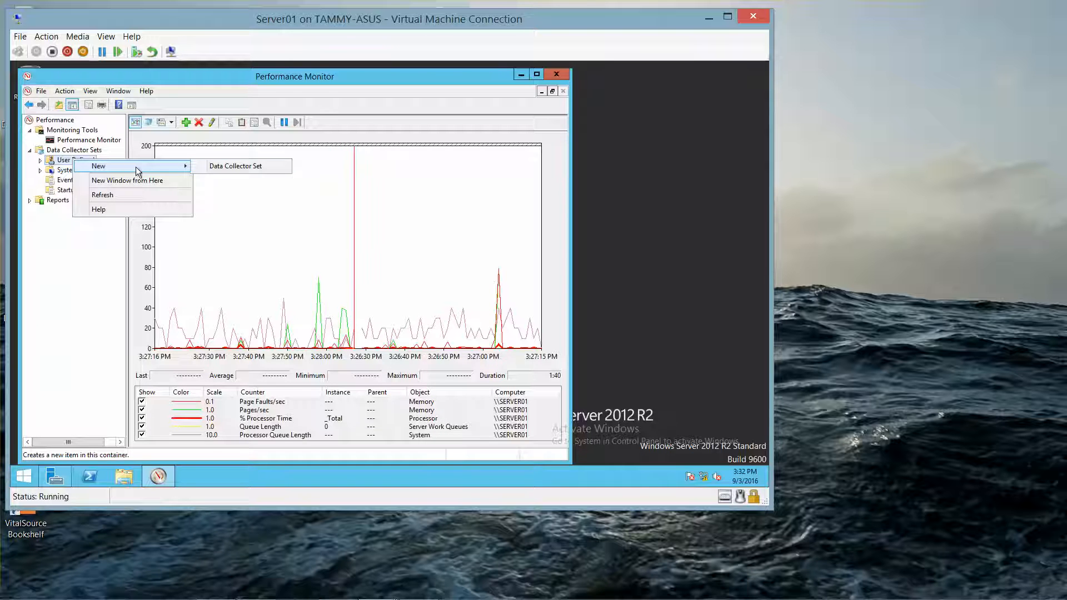
left_click(237, 165)
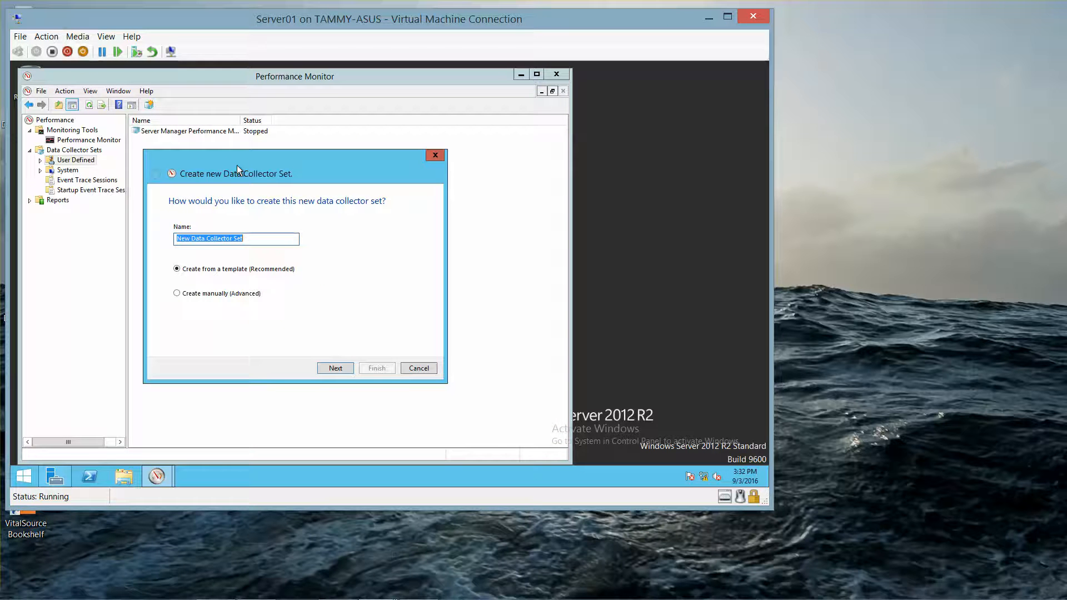
type("MyDSC")
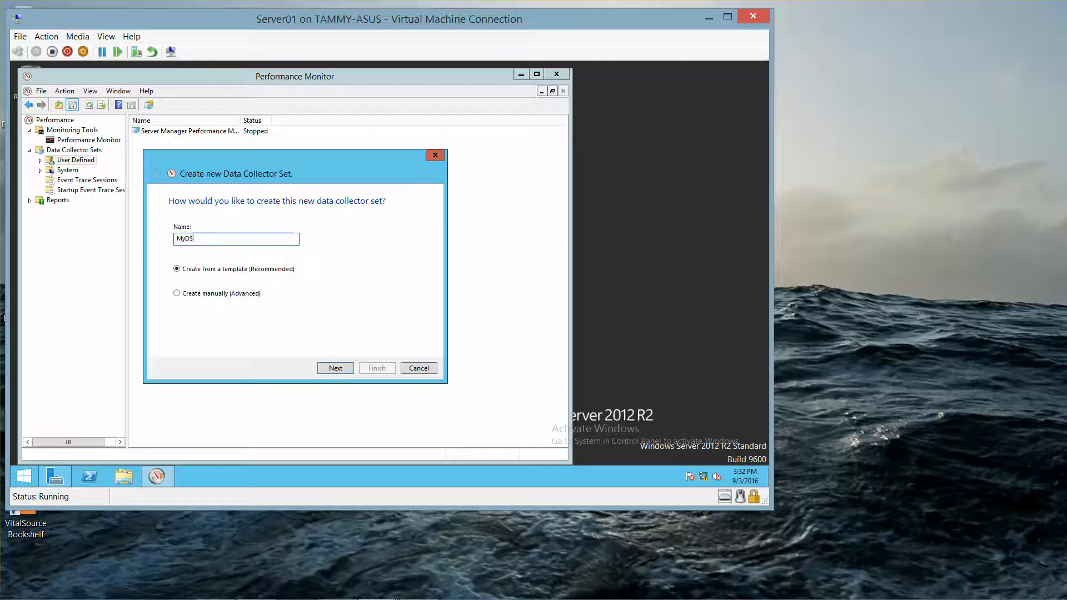
key("BackSpace")
key("BackSpace")
key("BackSpace")
type("DCS1")
- Choose to create MyDCS1 manually, keeping performance counter logging
left_click(177, 293)
left_click(335, 368)
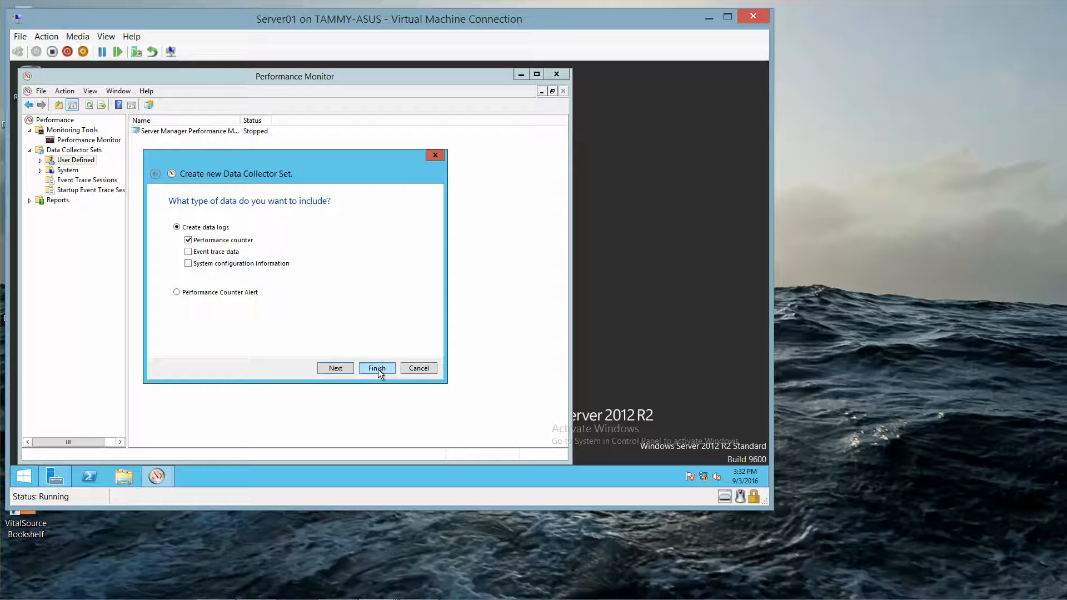
left_click(336, 368)
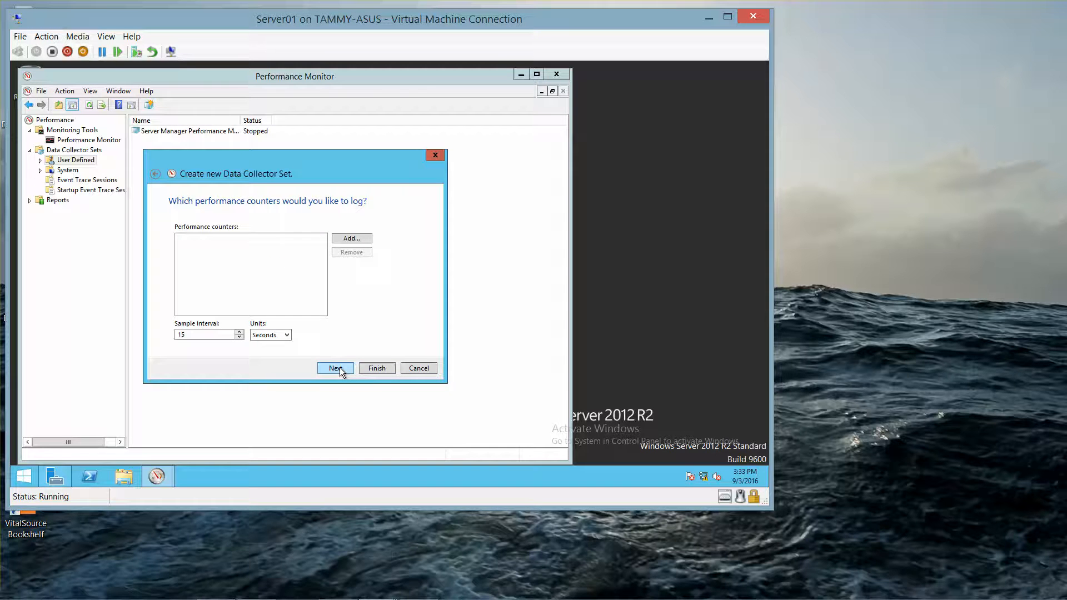
- Add the Processor's % Processor Time counter for the _Total instance from the local computer
left_click(353, 238)
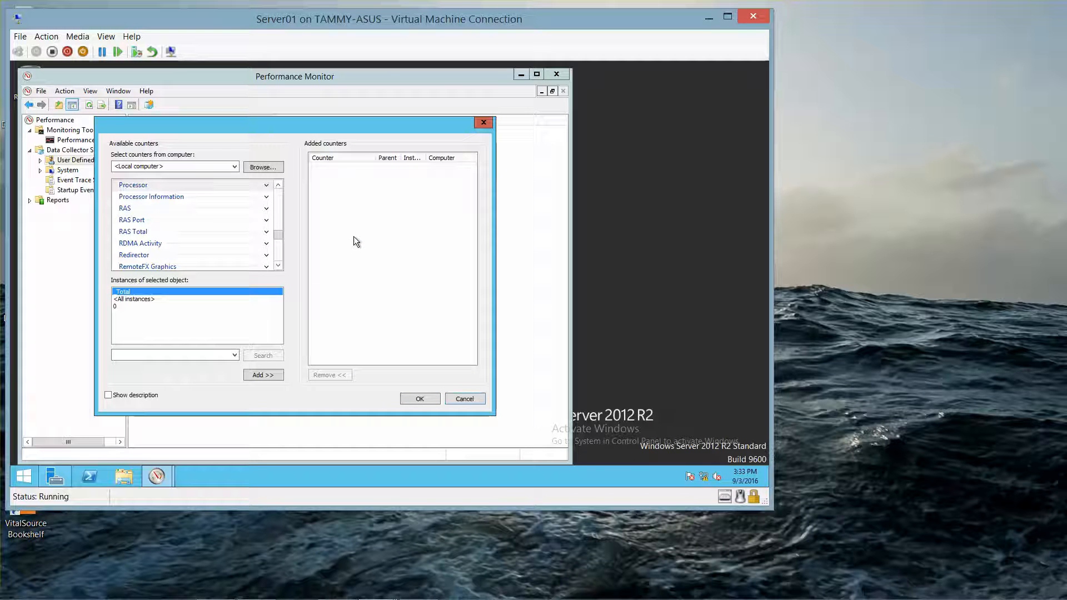
left_click(231, 167)
left_click(235, 168)
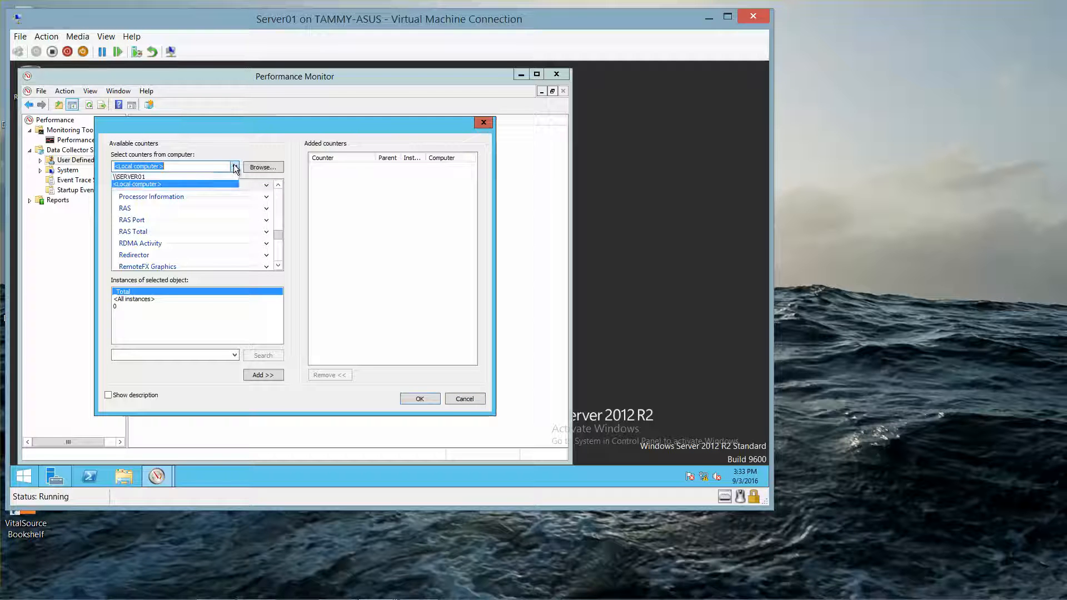
left_click(234, 168)
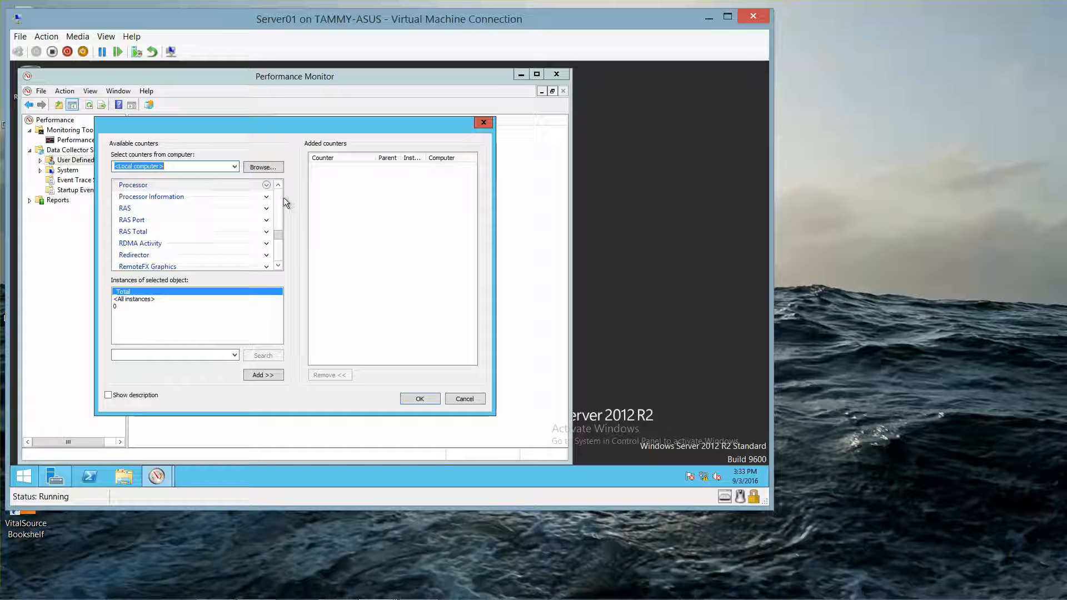
left_click(267, 185)
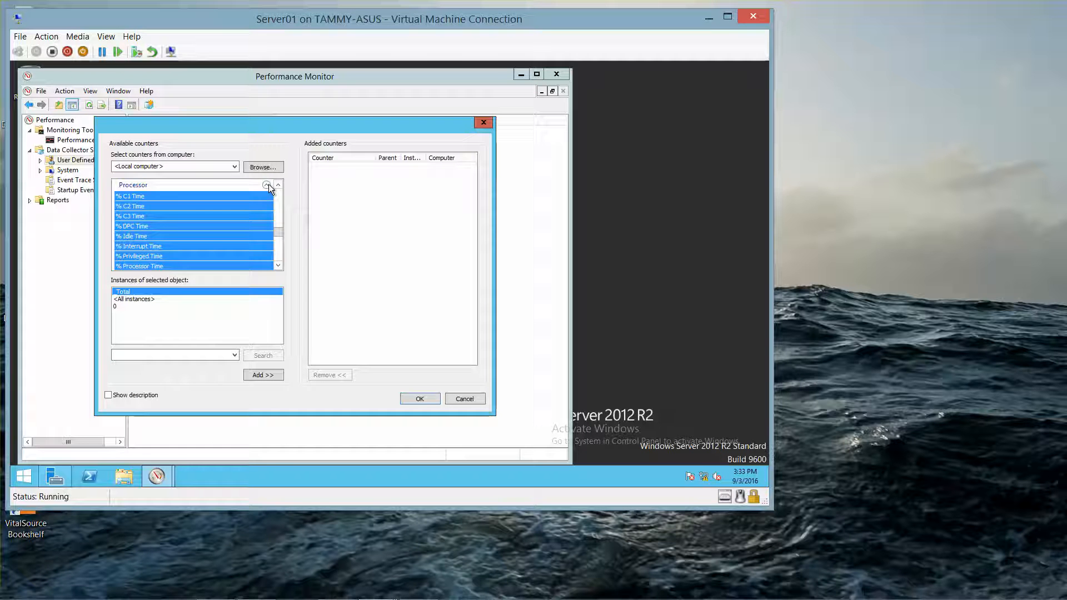
left_click(178, 266)
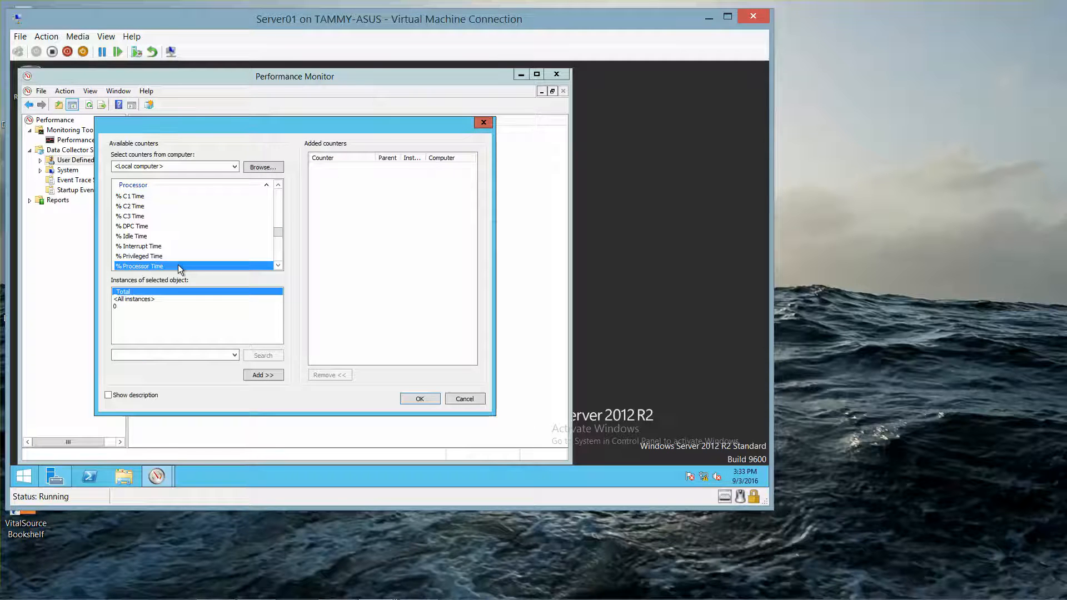
left_click(251, 375)
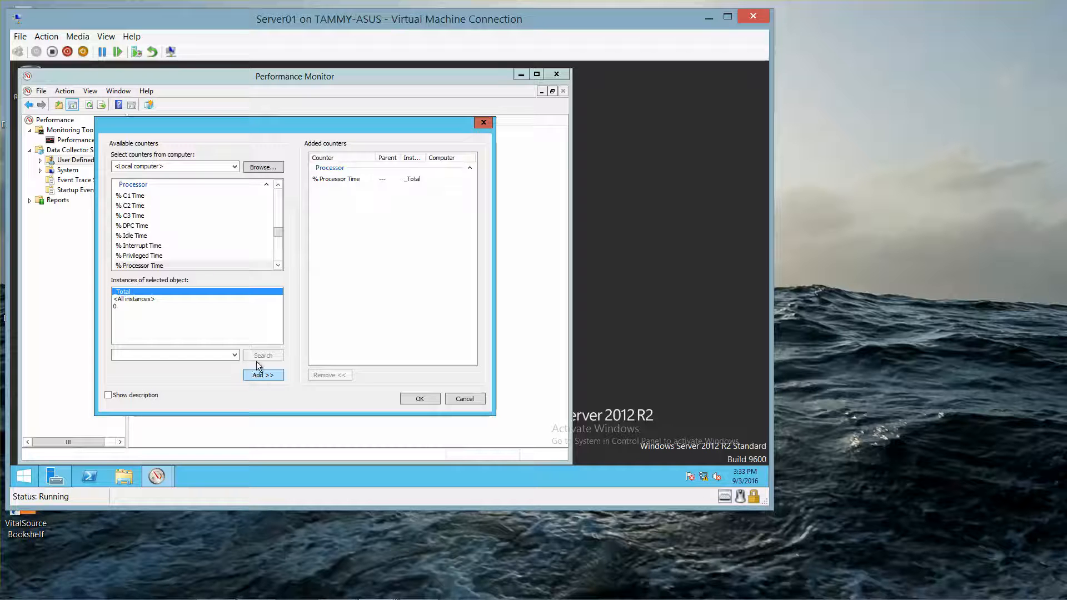
- Expand Server Work Queues and add its Queue Length counter
scroll(278, 227, "down", 3)
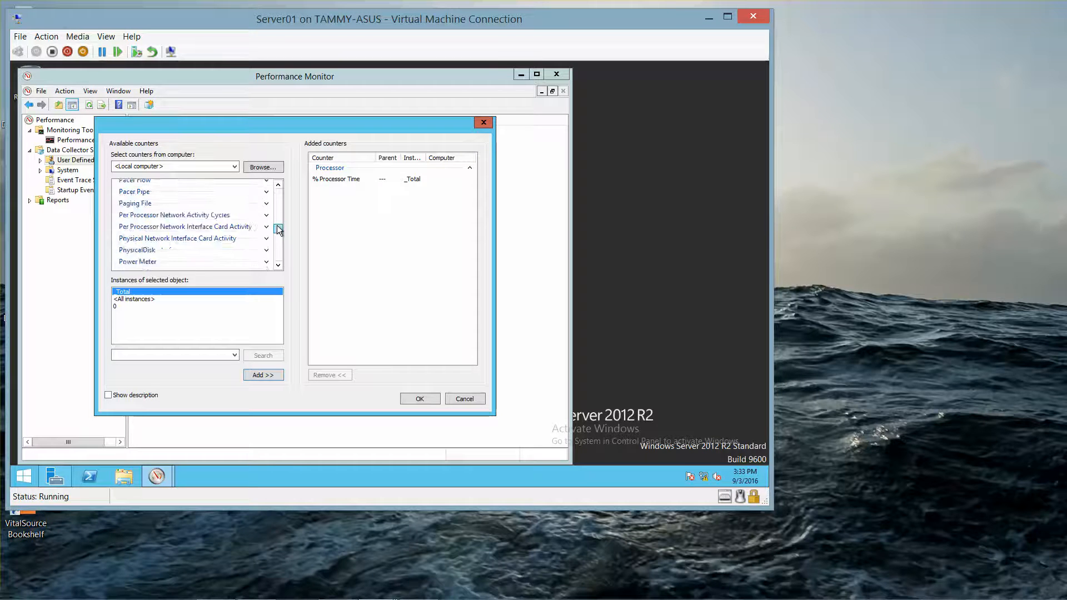
left_click(276, 265)
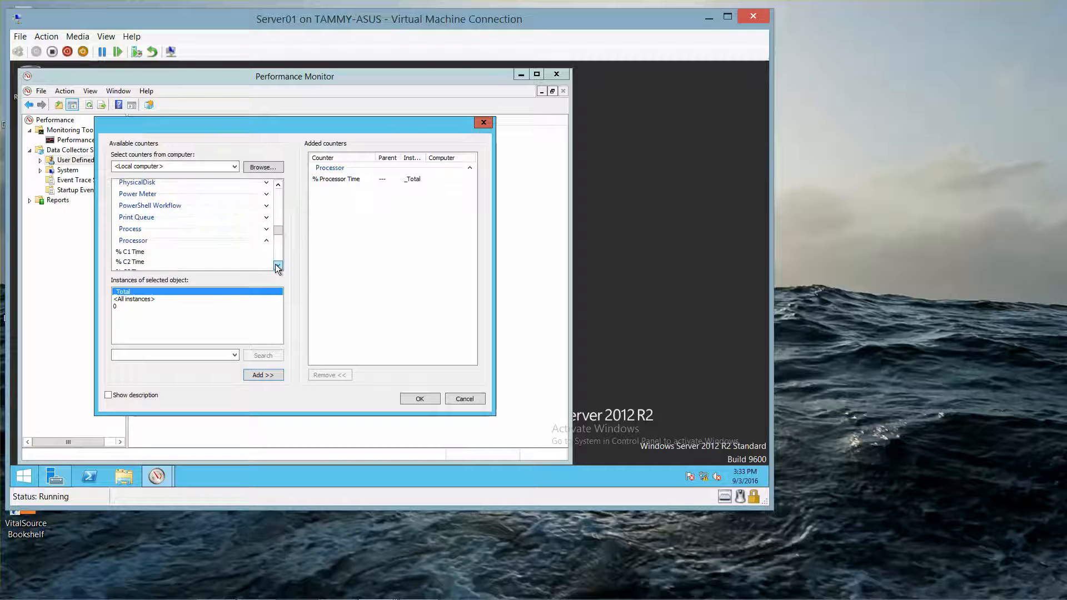
left_click(270, 242)
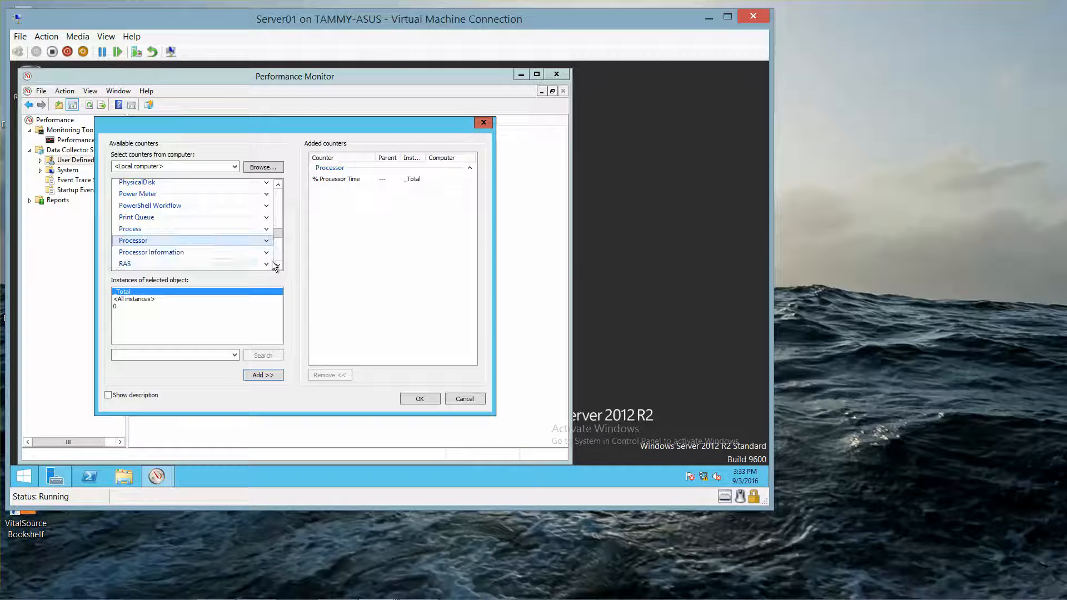
left_click(278, 265)
left_click(278, 265)
left_click(278, 265)
left_click(278, 265)
left_click(278, 265)
left_click(278, 265)
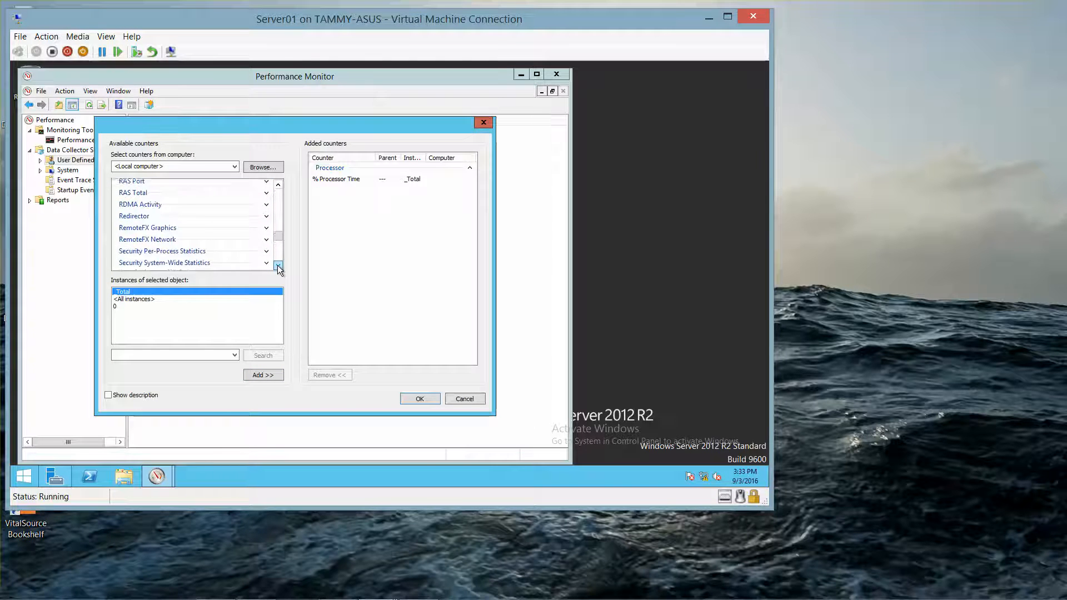
left_click(278, 265)
left_click(278, 265)
left_click(278, 266)
left_click(265, 258)
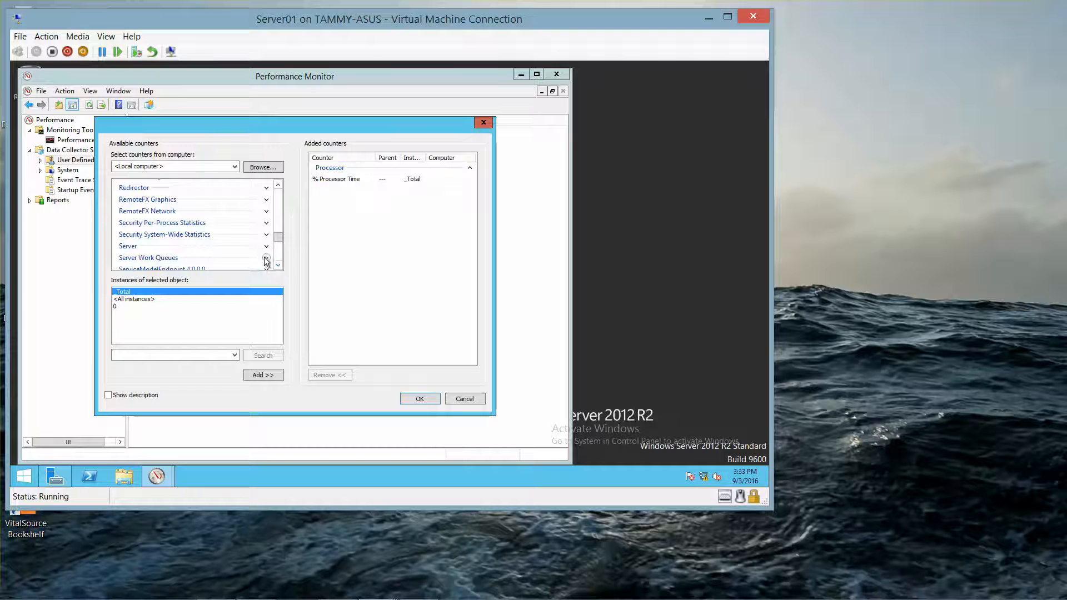
left_click(281, 265)
left_click(282, 265)
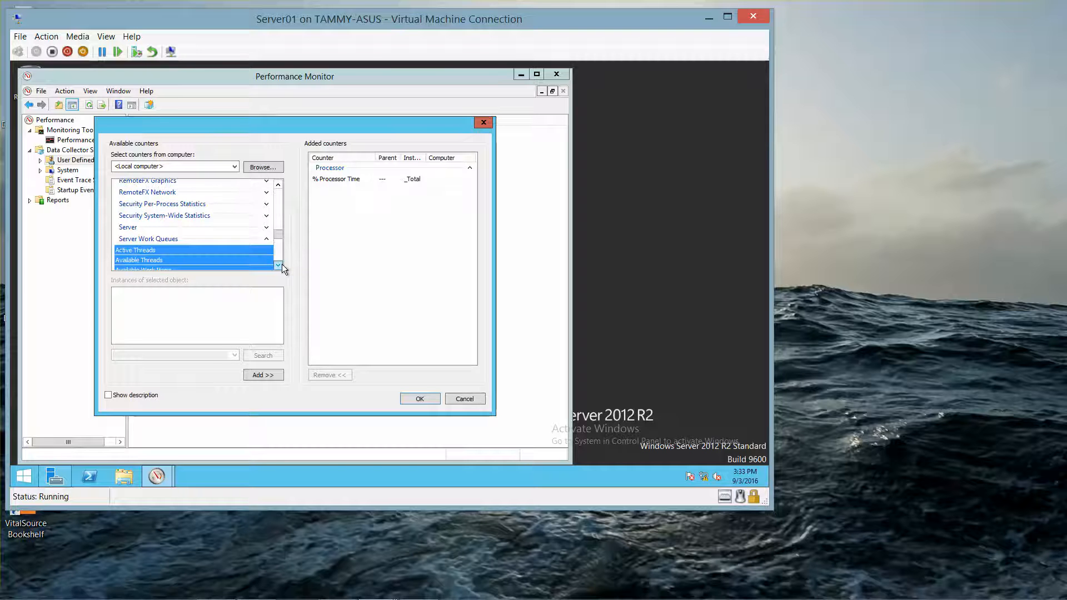
left_click(281, 265)
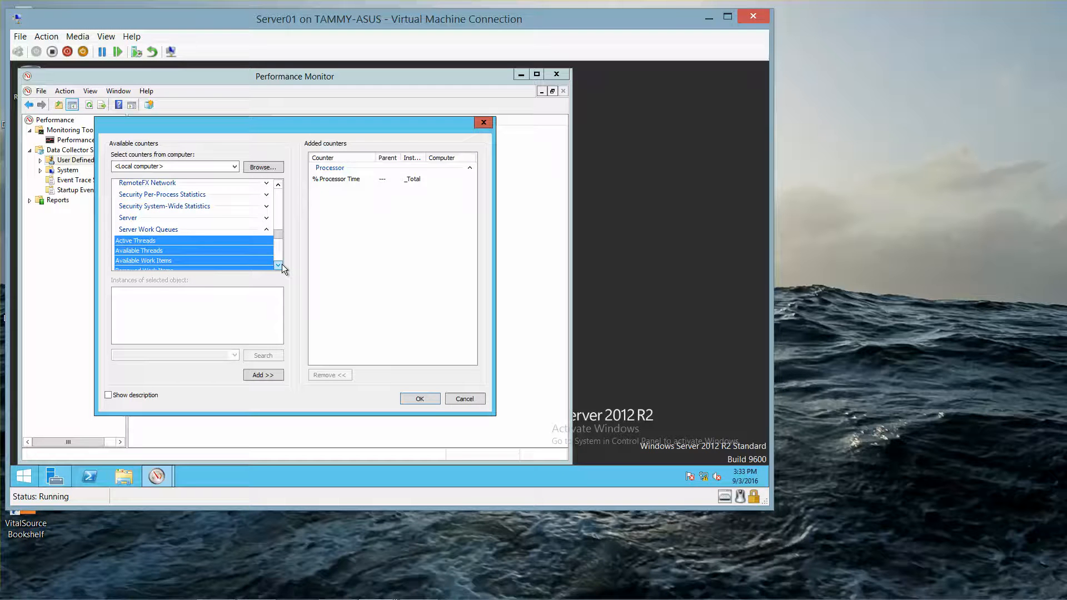
left_click(281, 265)
left_click(281, 265)
left_click(281, 265)
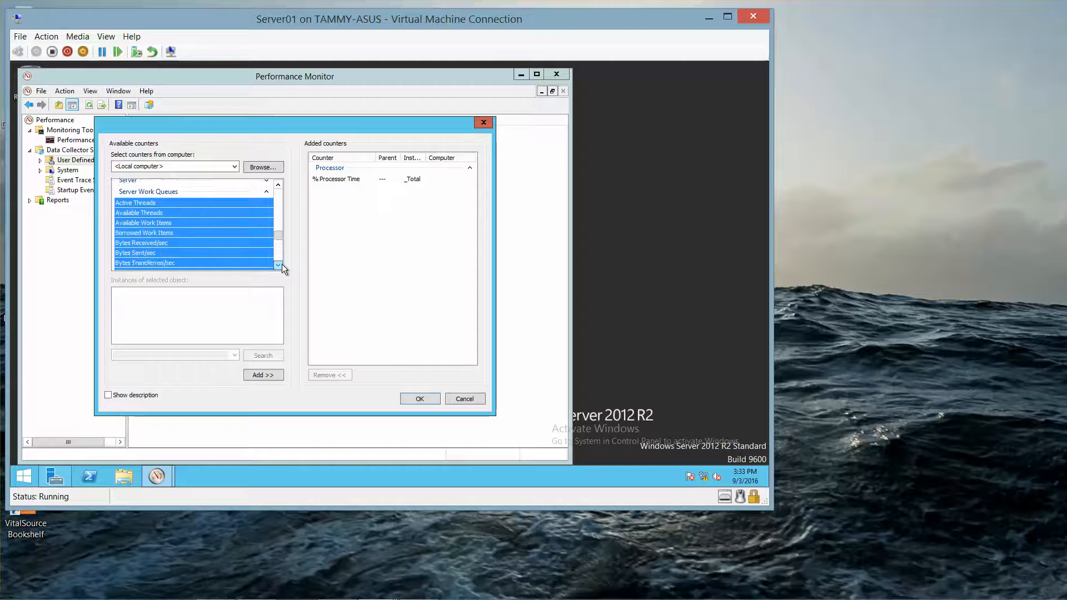
left_click(277, 265)
left_click(278, 265)
left_click(278, 266)
left_click(278, 265)
left_click(278, 265)
left_click(278, 265)
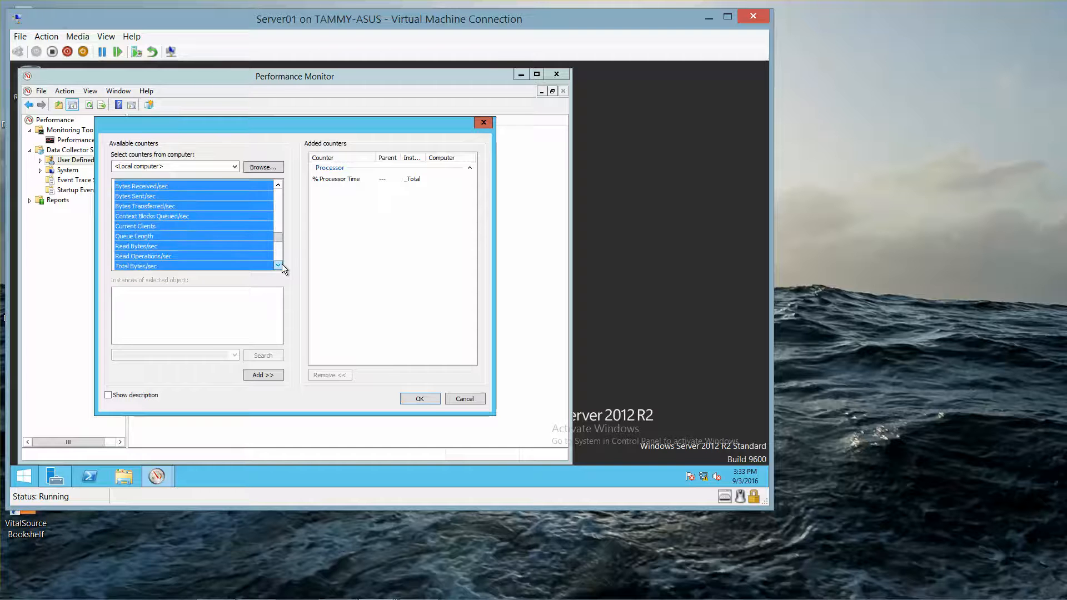
left_click(211, 240)
left_click(267, 376)
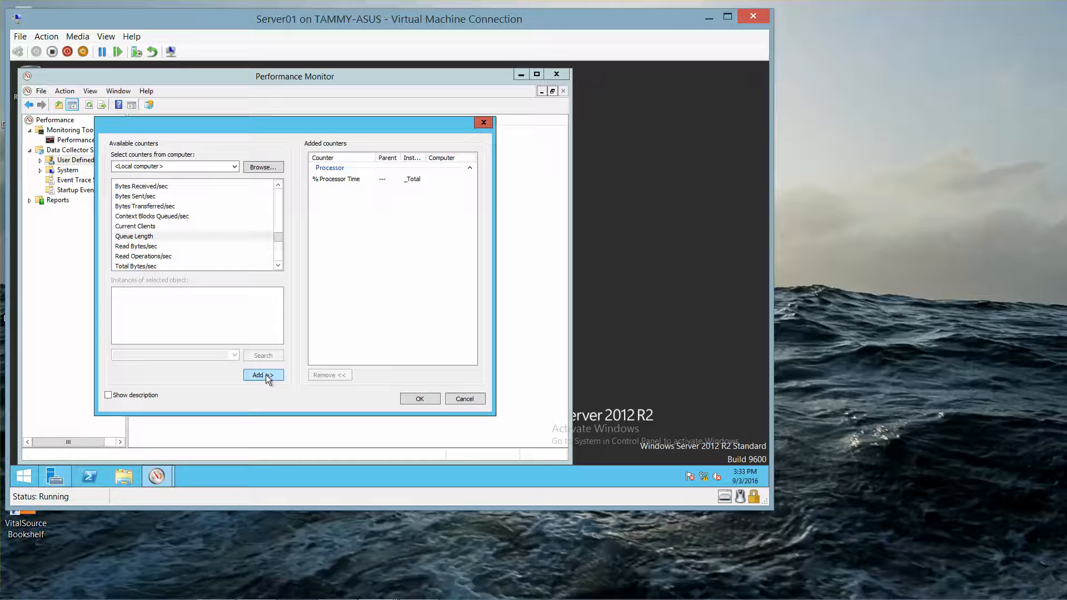
left_click(281, 181)
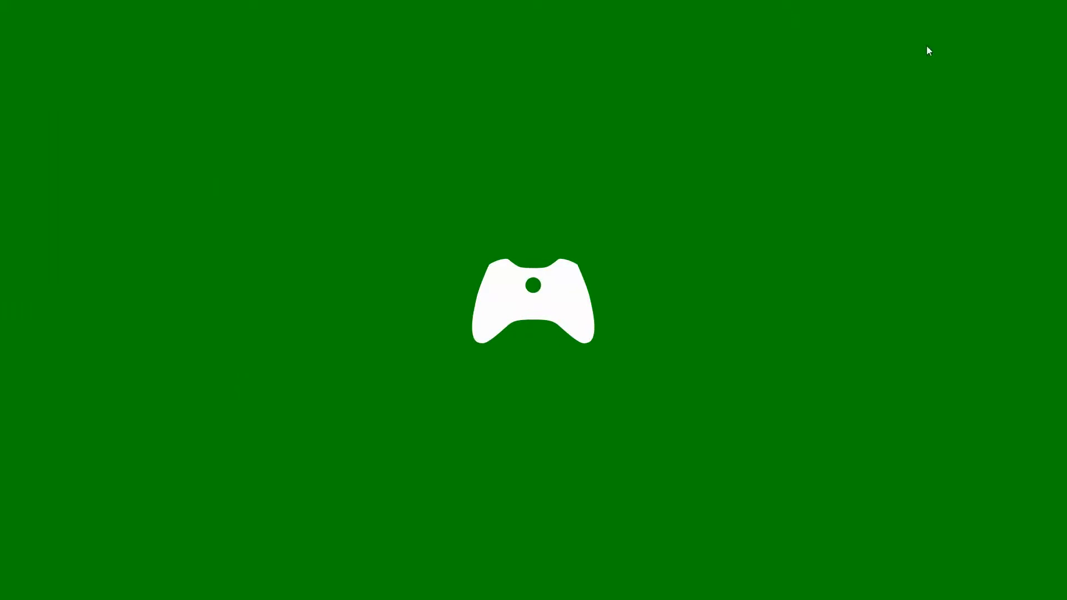
- Close the mistakenly opened Games app and collapse the Server Work Queues counter group
left_click(1060, 6)
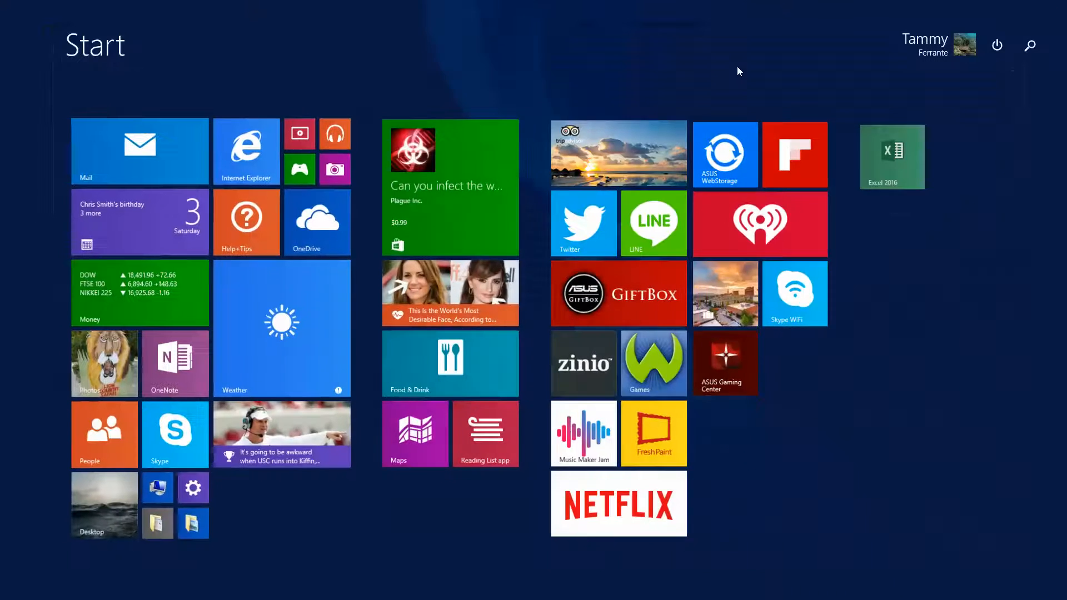
left_click(101, 521)
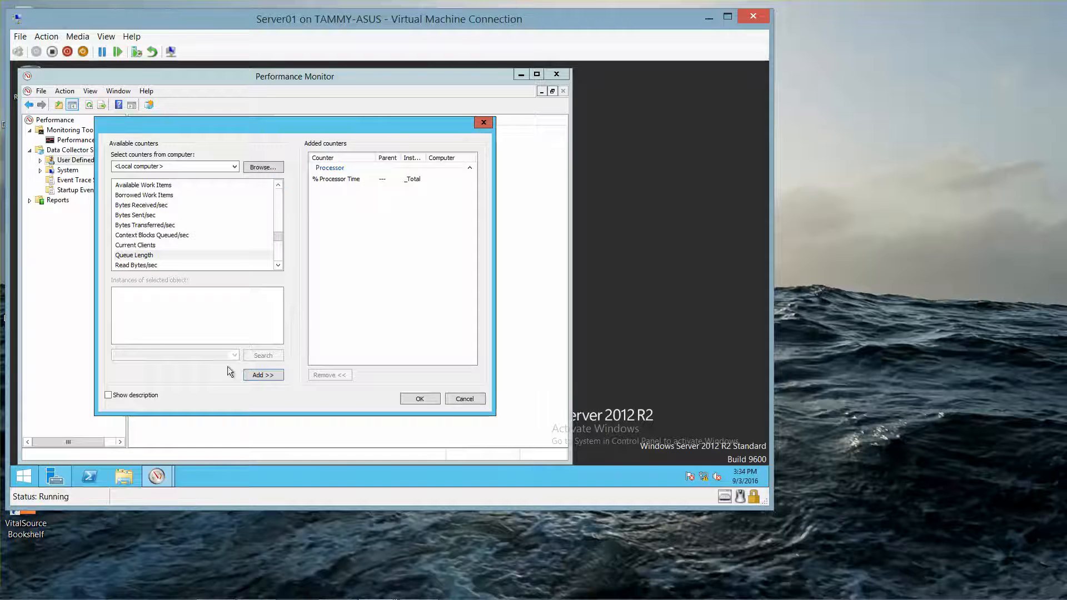
left_click(278, 184)
left_click(278, 184)
left_click(278, 184)
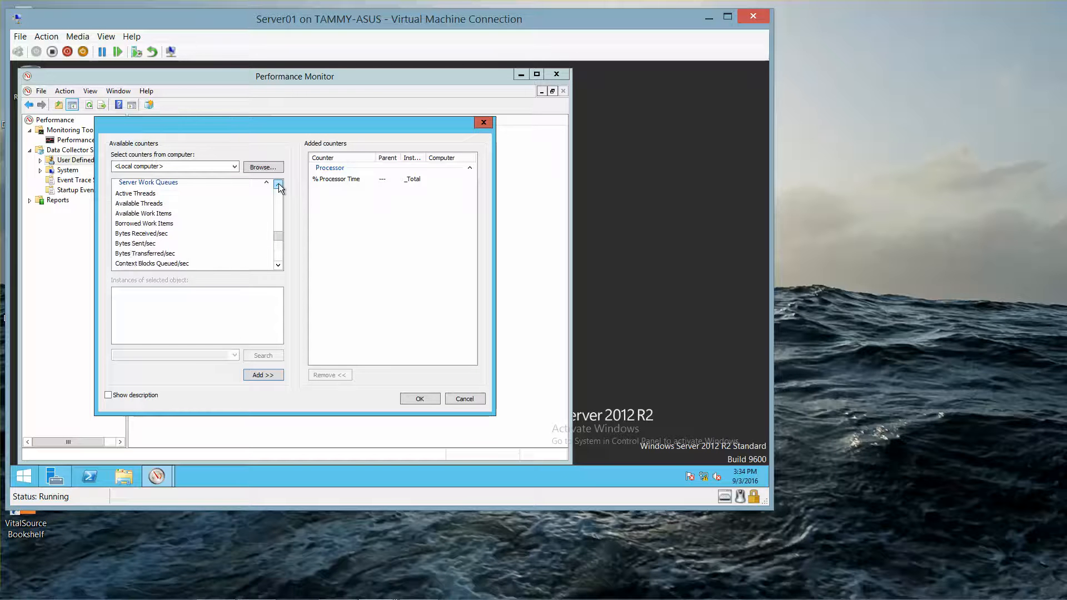
left_click(278, 184)
left_click(278, 184)
left_click(266, 210)
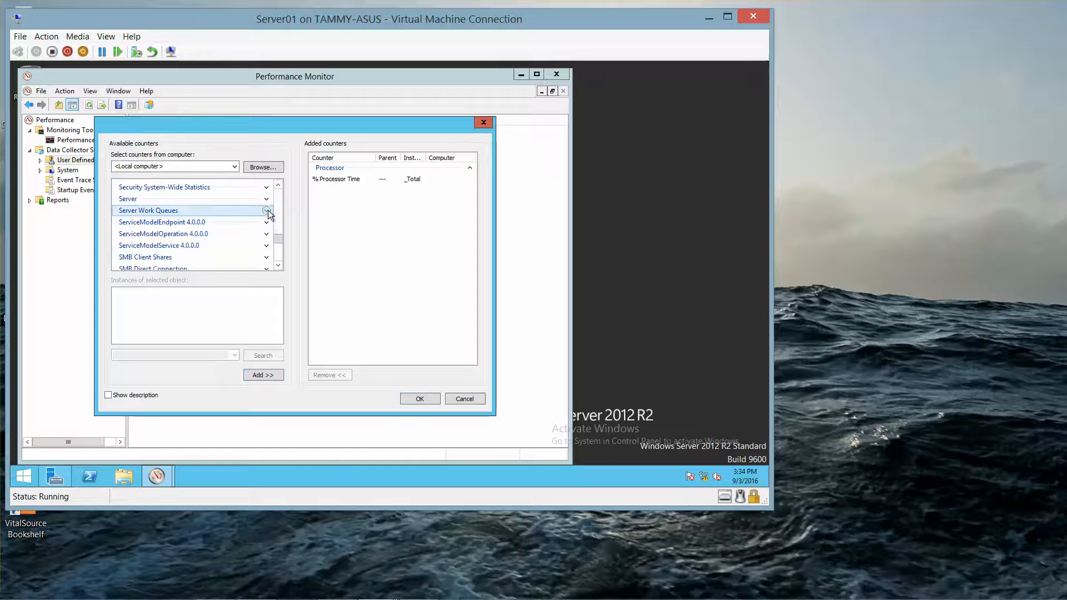
left_click(278, 265)
left_click(278, 265)
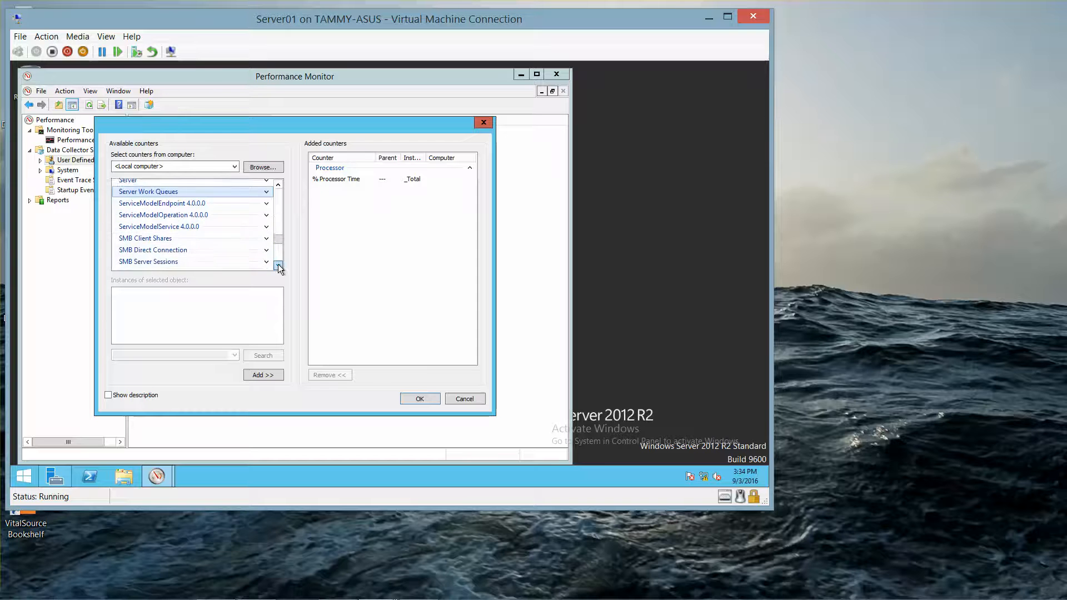
left_click(278, 266)
left_click(278, 266)
left_click(277, 265)
left_click(277, 265)
left_click(278, 265)
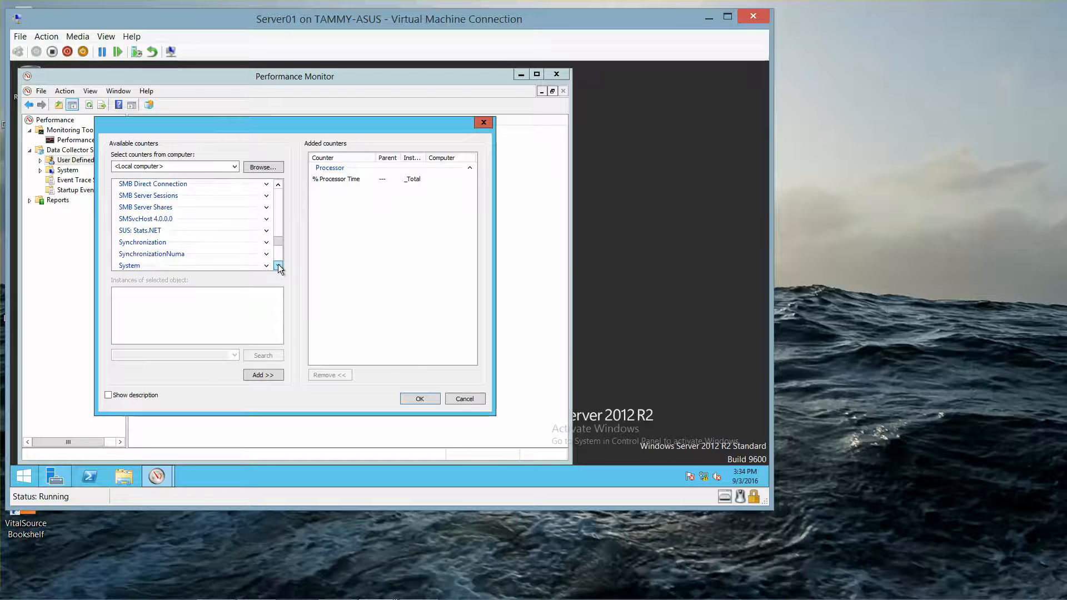
left_click(278, 266)
left_click(277, 266)
left_click(278, 265)
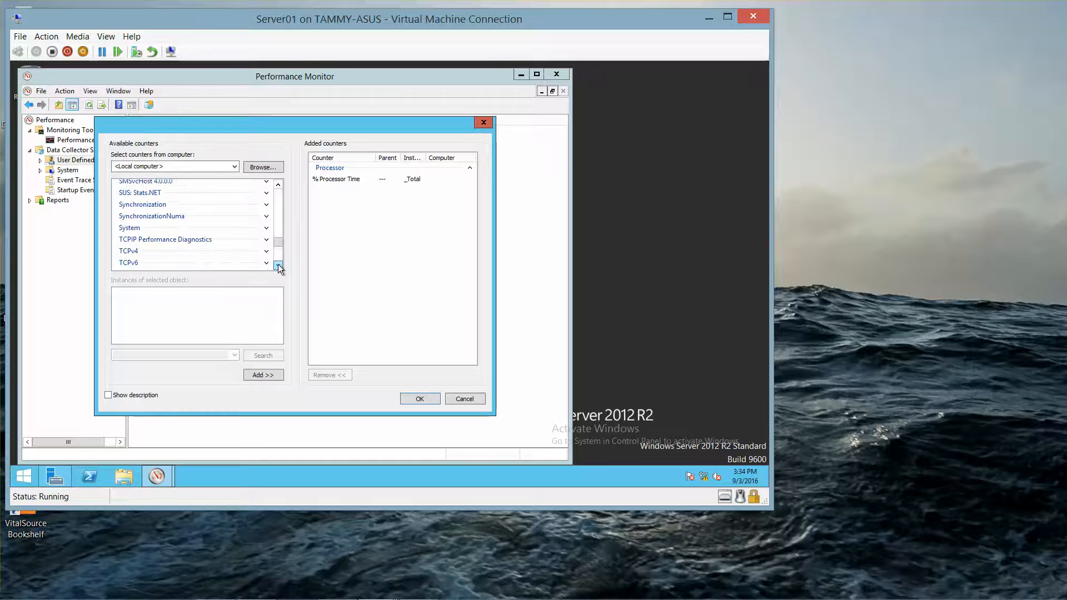
- Add the System object's Processor Queue Length counter
left_click(266, 228)
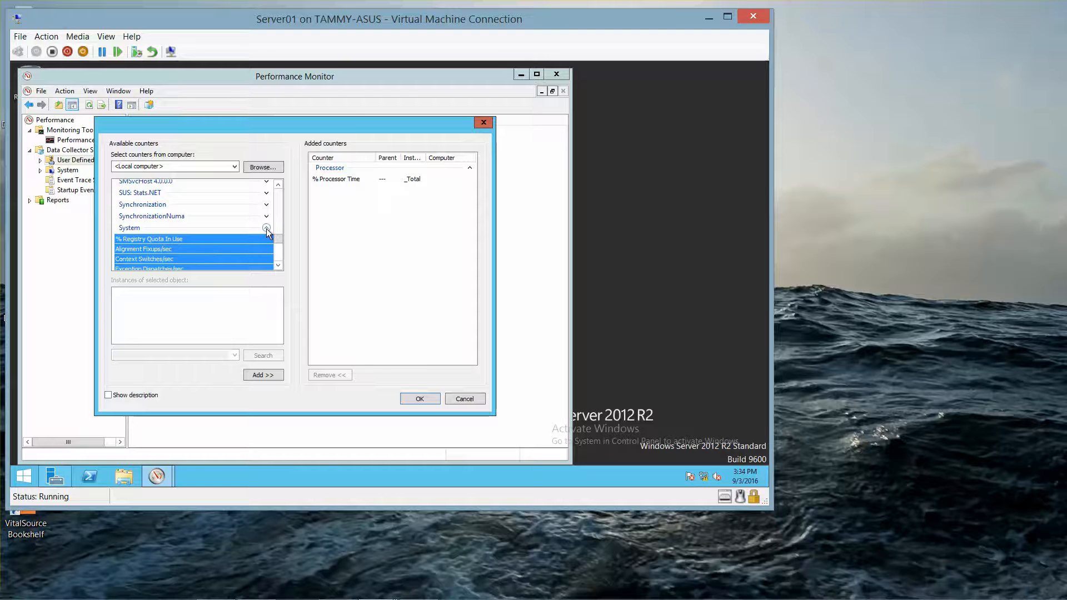
left_click(277, 266)
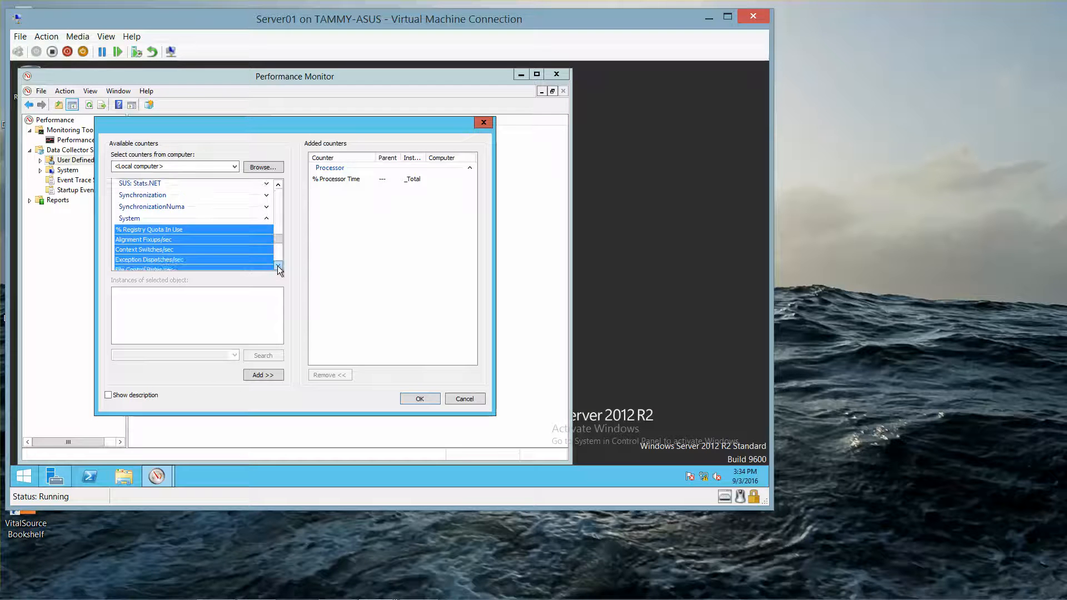
left_click(278, 265)
left_click(278, 265)
left_click(278, 266)
left_click(278, 266)
left_click(278, 266)
left_click(277, 266)
left_click(278, 265)
left_click(278, 265)
left_click(278, 265)
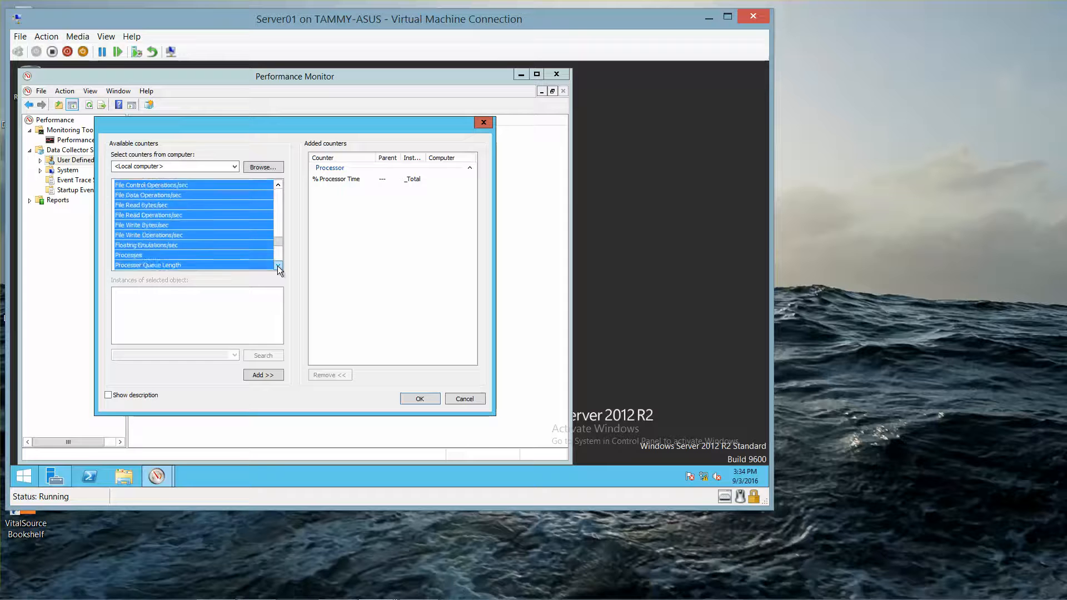
left_click(278, 265)
left_click(278, 266)
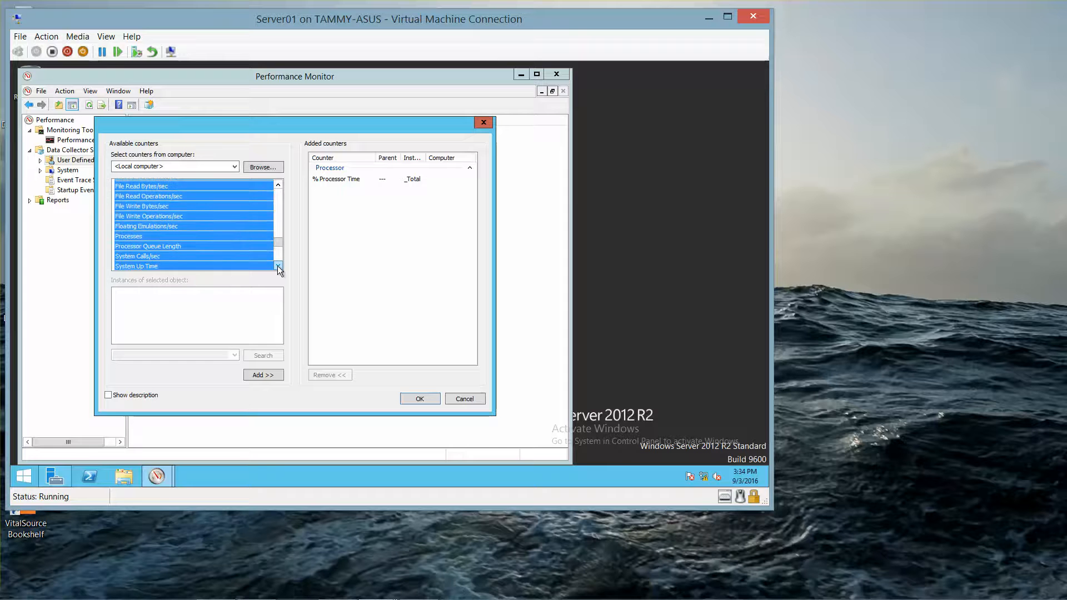
left_click(218, 246)
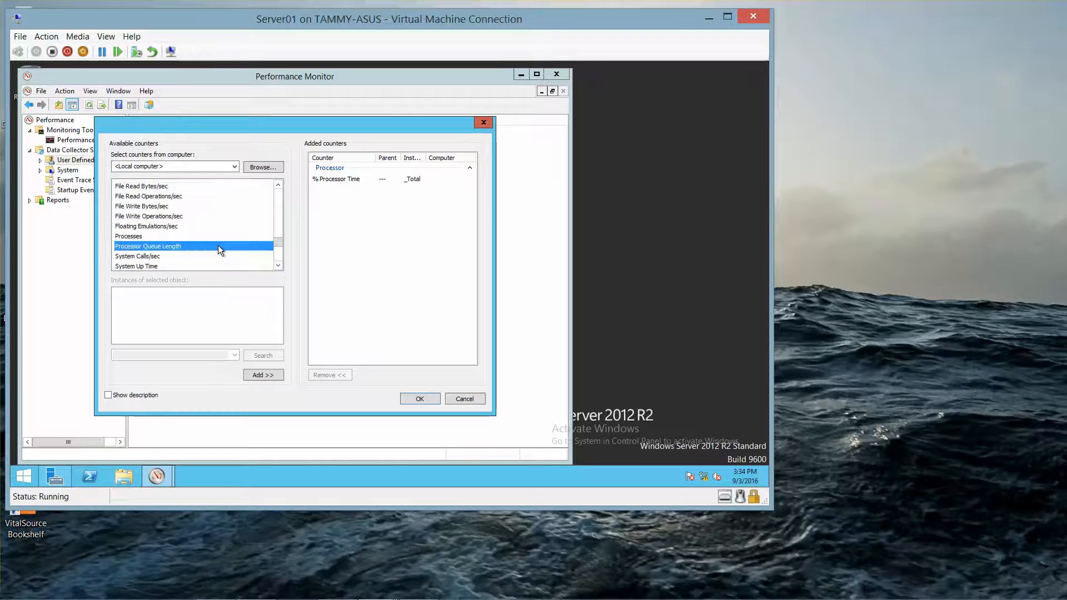
left_click(259, 376)
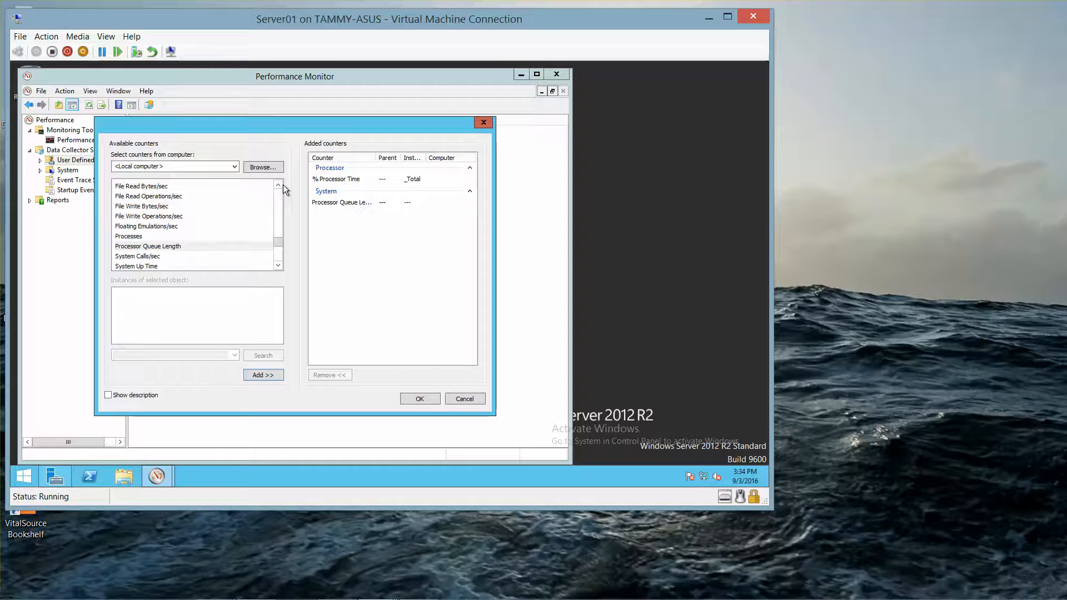
- Collapse the System group and scroll the counter list up toward Memory
scroll(278, 185, "up", 4)
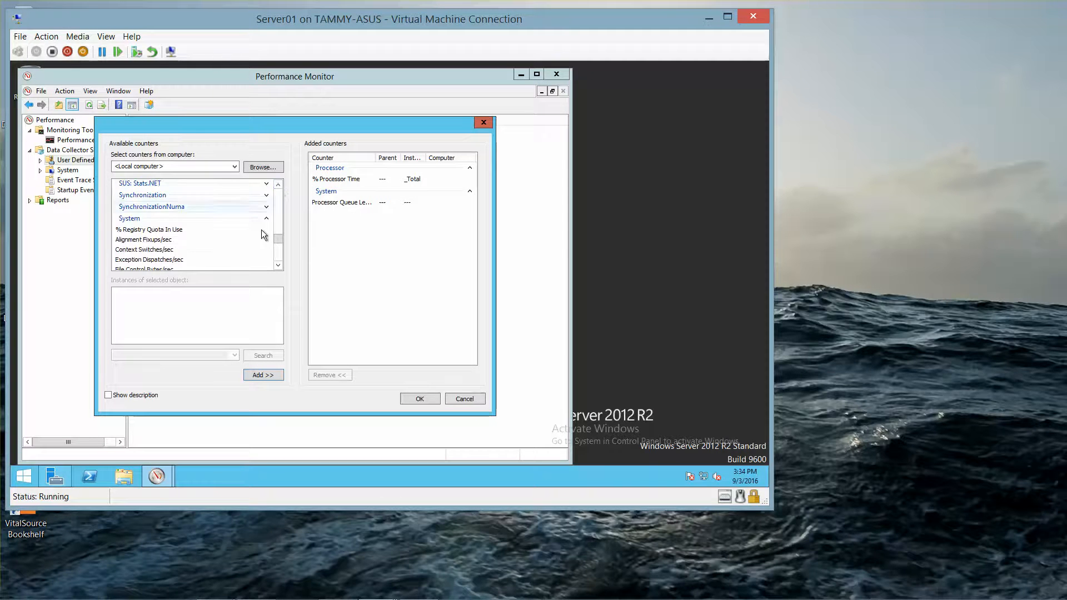
left_click(266, 219)
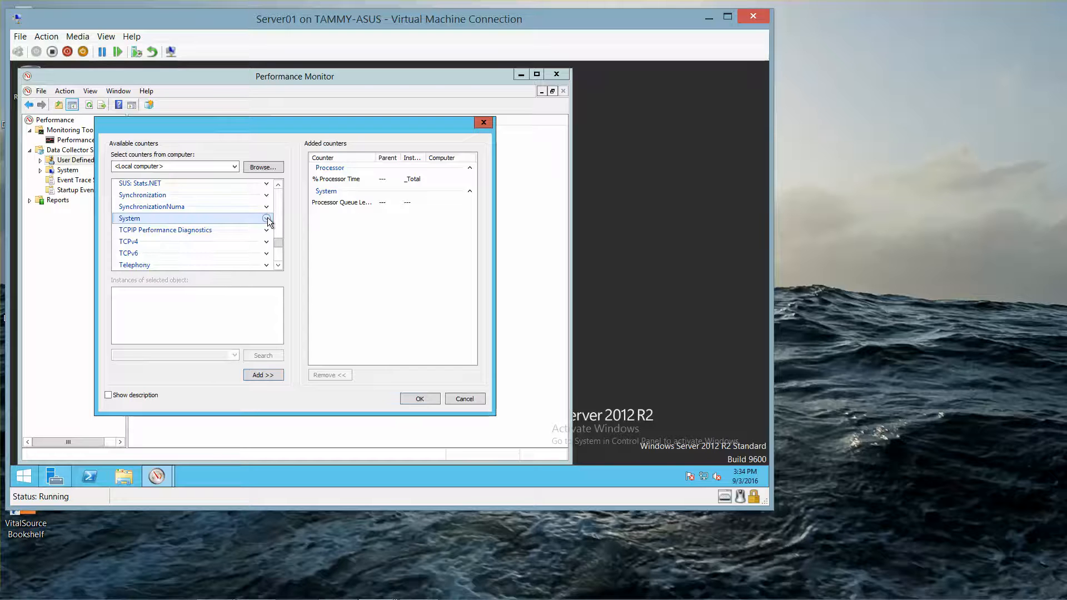
left_click(278, 185)
left_click(278, 185)
left_click(278, 185)
left_click(278, 185)
left_click(277, 185)
left_click(278, 185)
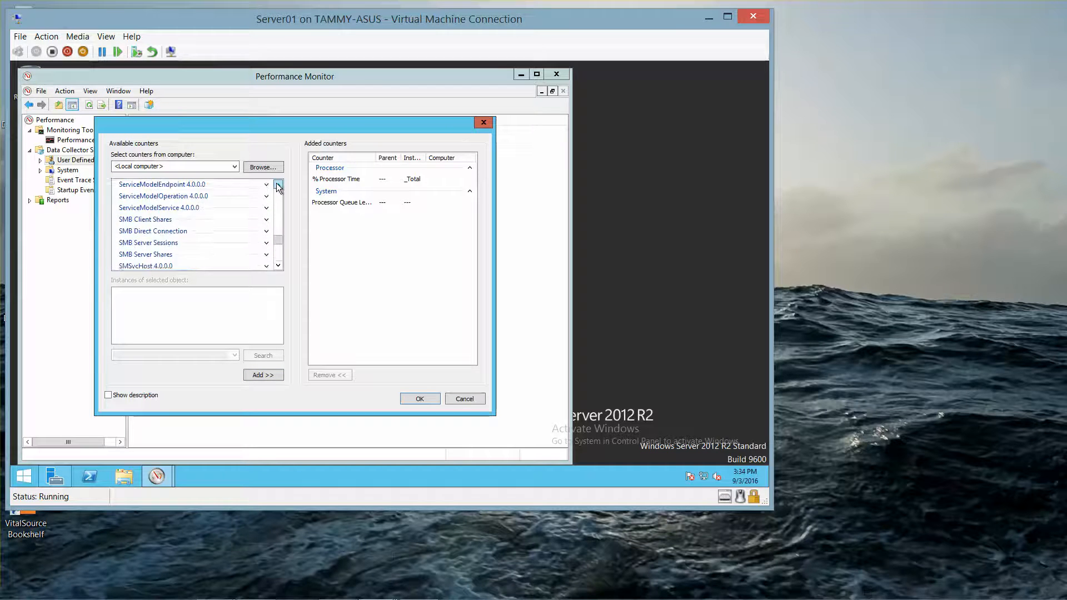
left_click(277, 185)
left_click(278, 185)
left_click(278, 185)
left_click(278, 185)
left_click(277, 185)
left_click(278, 185)
left_click(278, 185)
left_click(278, 185)
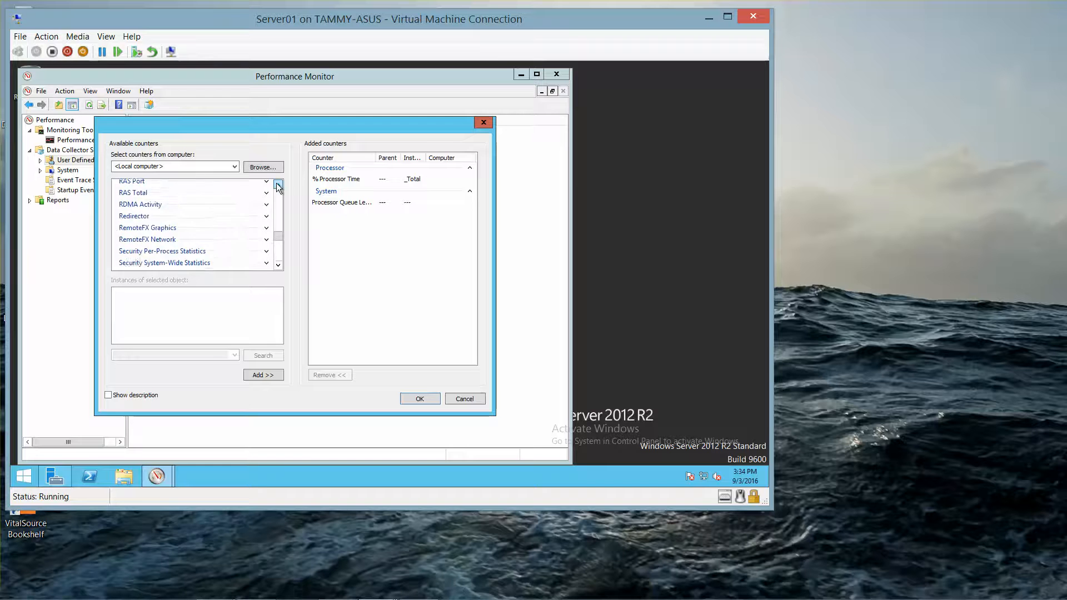
left_click(278, 185)
left_click(278, 185)
left_click(278, 185)
left_click(278, 185)
left_click(278, 185)
left_click(278, 185)
left_click(278, 185)
left_click(277, 185)
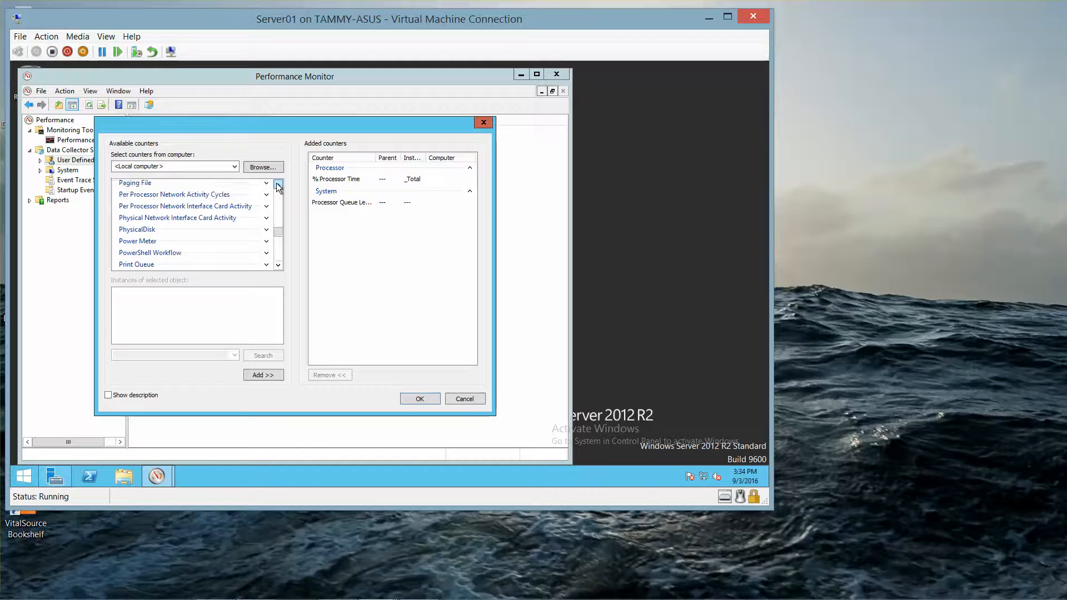
left_click(278, 185)
left_click(278, 185)
left_click(278, 185)
left_click(278, 185)
left_click(278, 185)
left_click(278, 185)
left_click(277, 185)
left_click(278, 185)
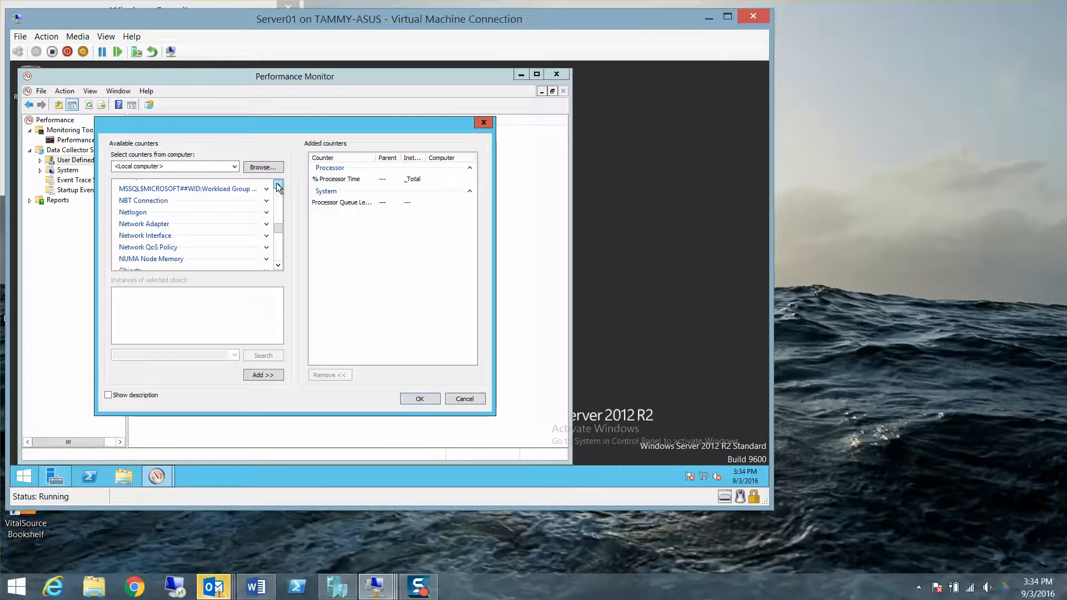
left_click(278, 185)
left_click(278, 185)
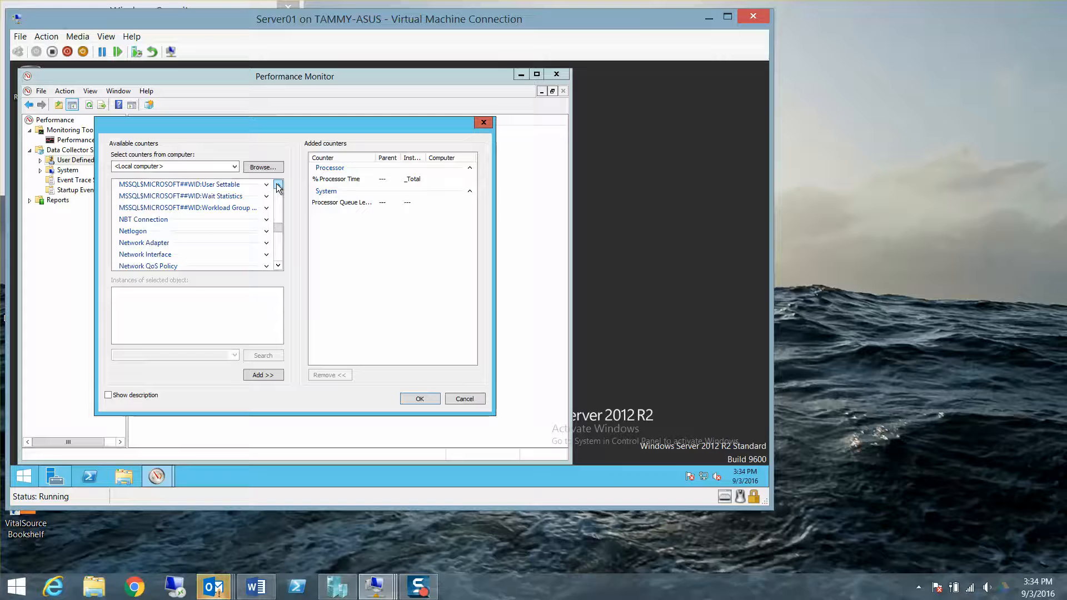
left_click(278, 185)
left_click(277, 185)
left_click(278, 186)
left_click(278, 185)
left_click(277, 185)
left_click(278, 185)
left_click(277, 185)
left_click(278, 185)
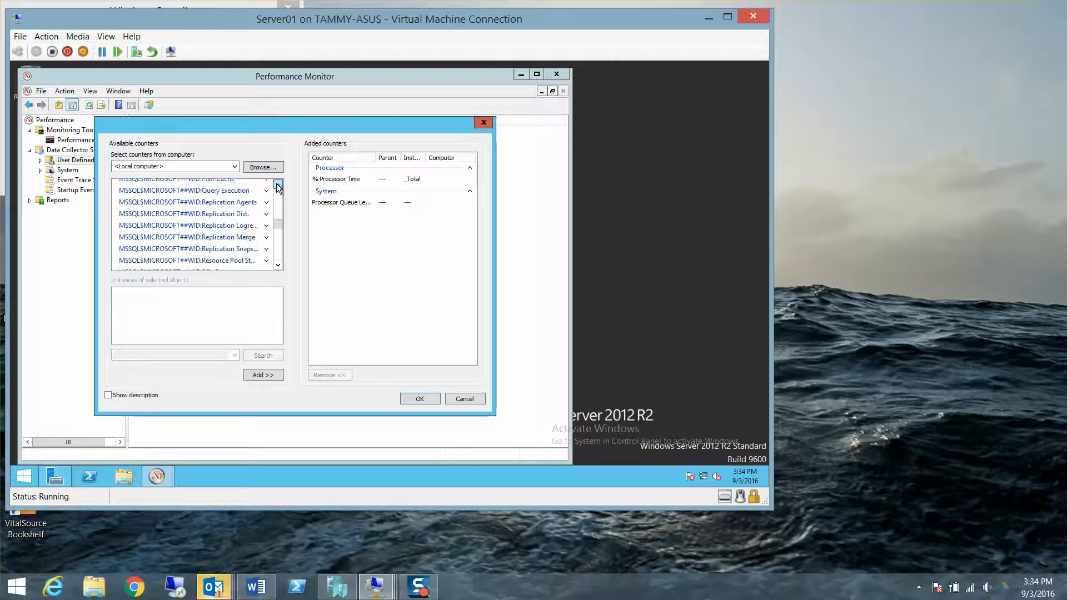
left_click_drag(278, 185, 277, 186)
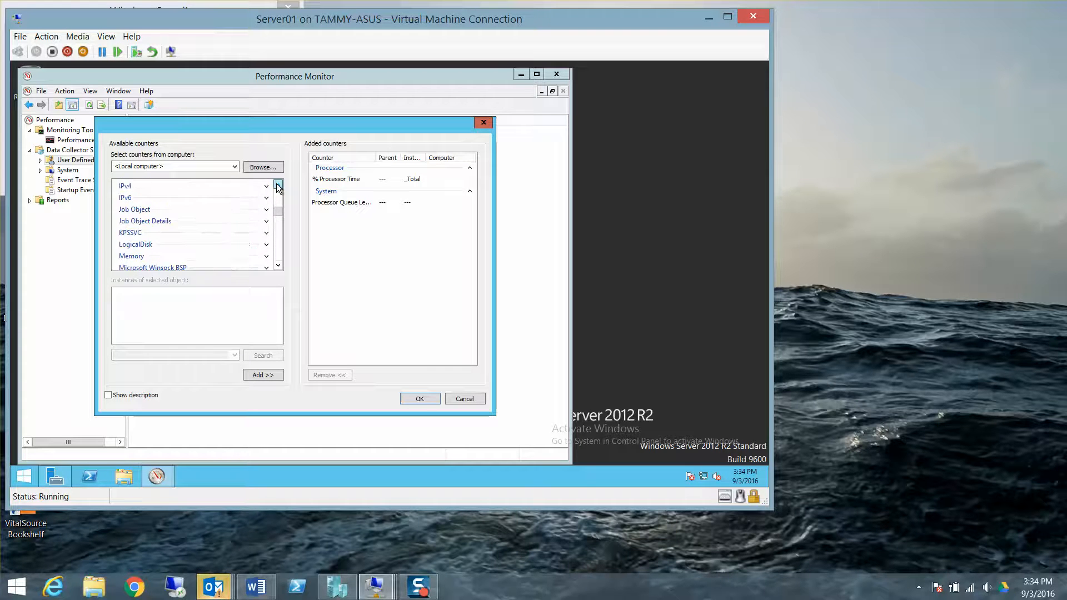
- Add the Memory object's Page Faults/sec counter
left_click(277, 266)
left_click(277, 266)
left_click(278, 266)
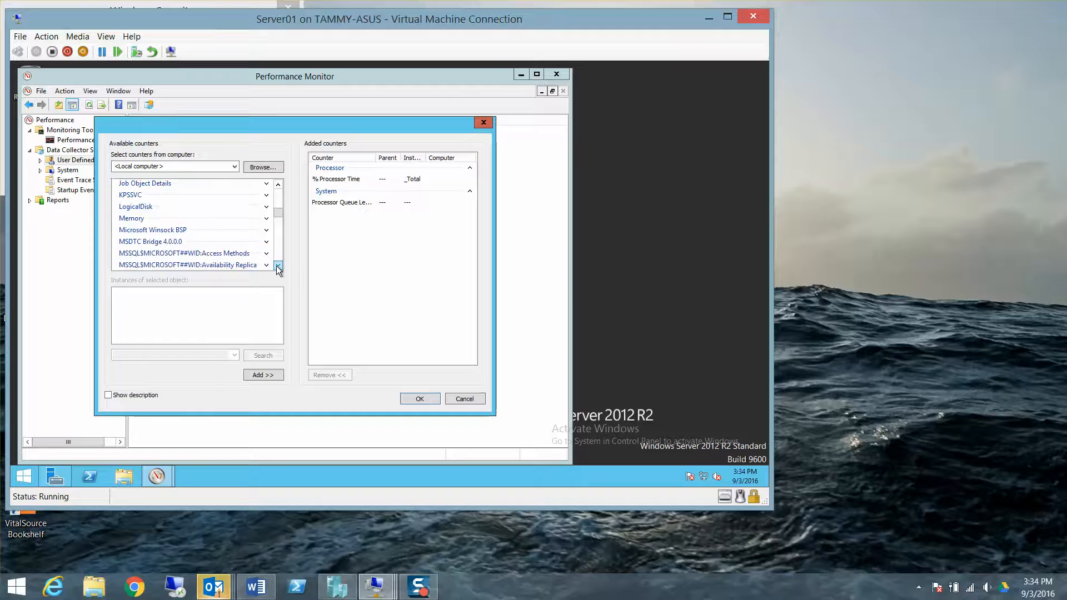
left_click(267, 218)
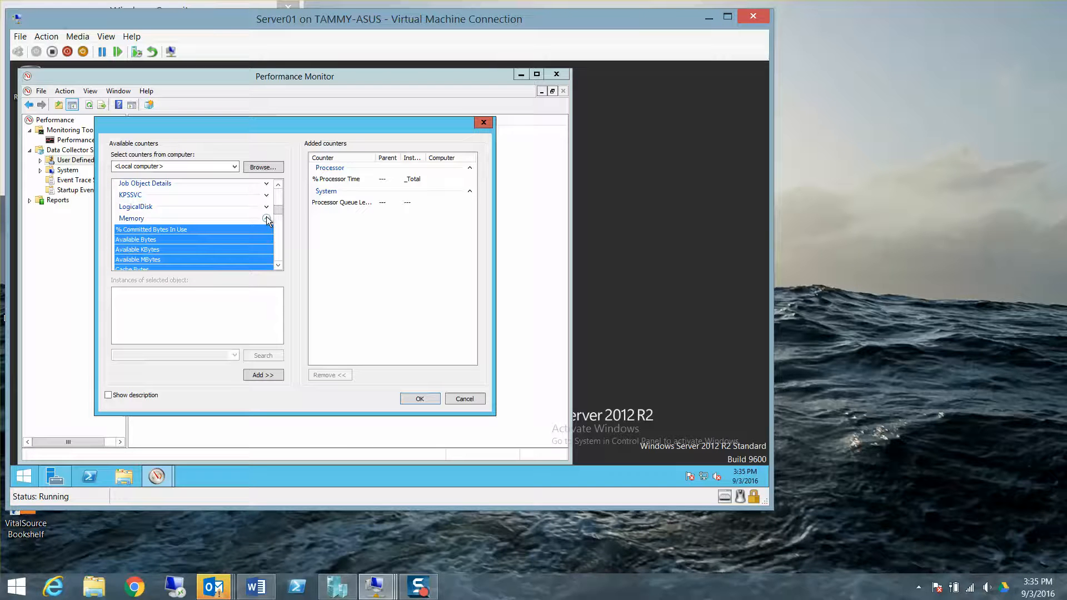
left_click(278, 266)
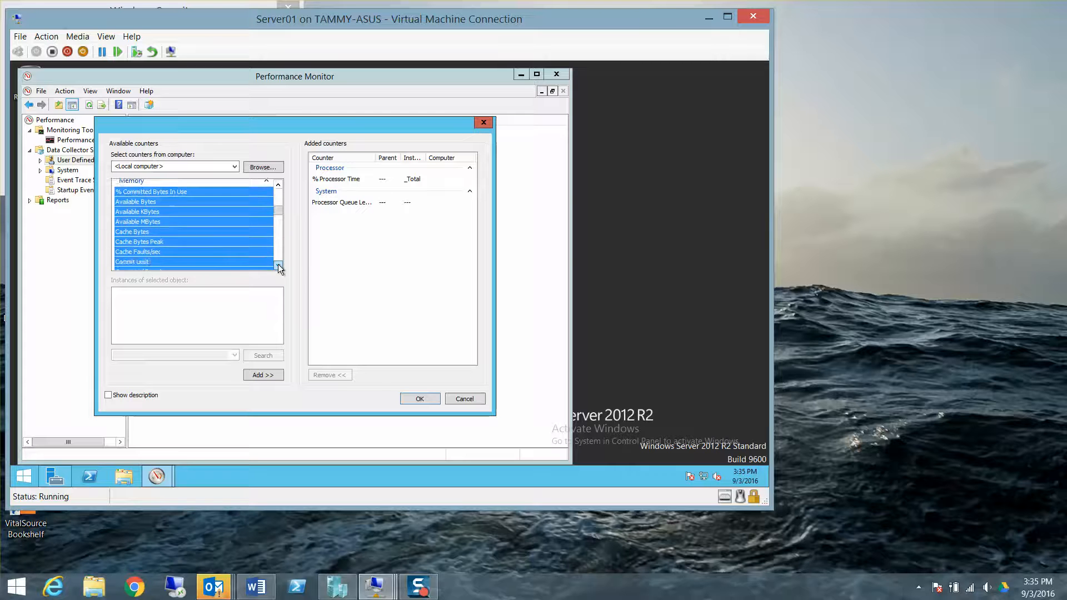
left_click(279, 265)
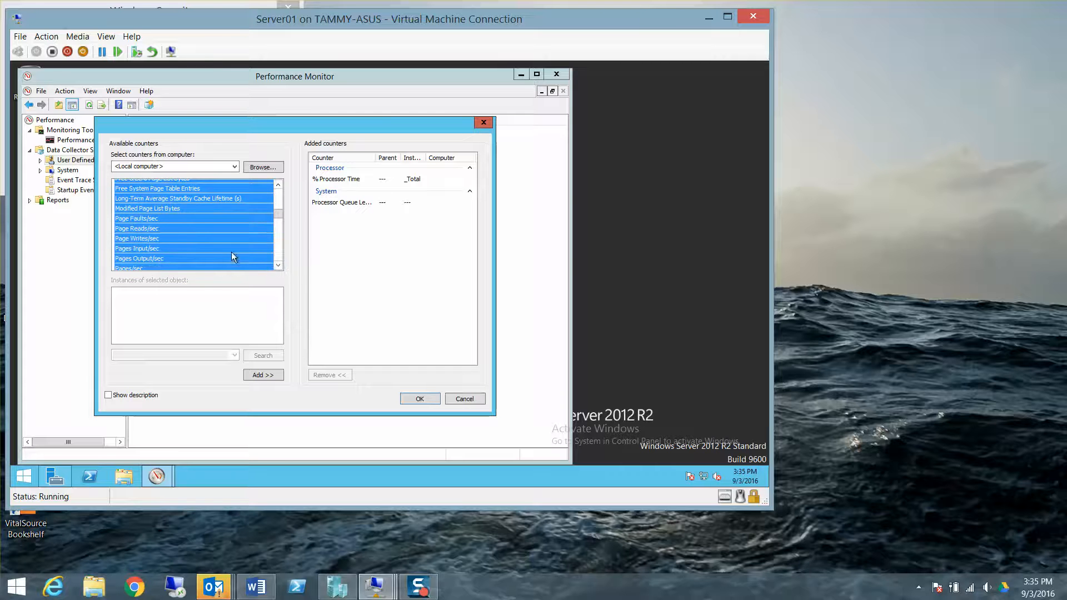
left_click(155, 221)
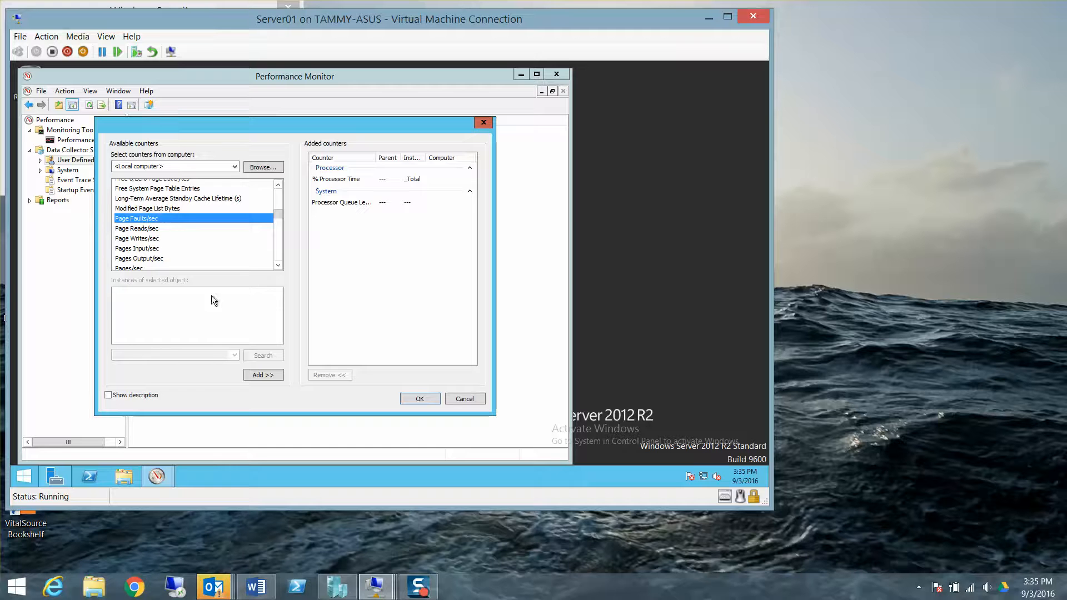
left_click(266, 376)
left_click(266, 377)
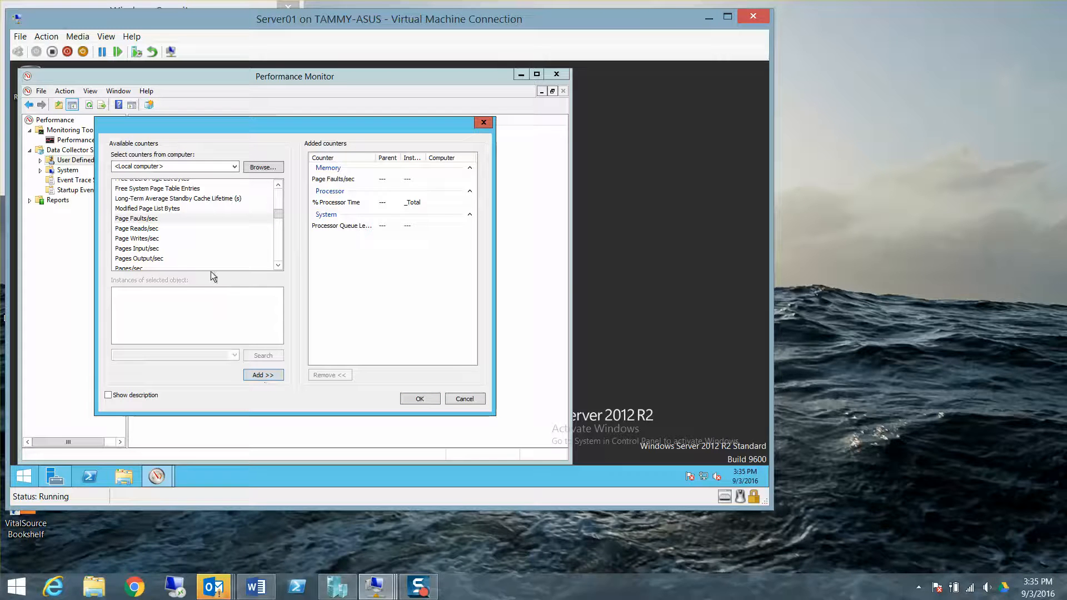
- Add Memory's Pages/sec counter and confirm all four chosen counters
left_click(276, 266)
left_click(181, 258)
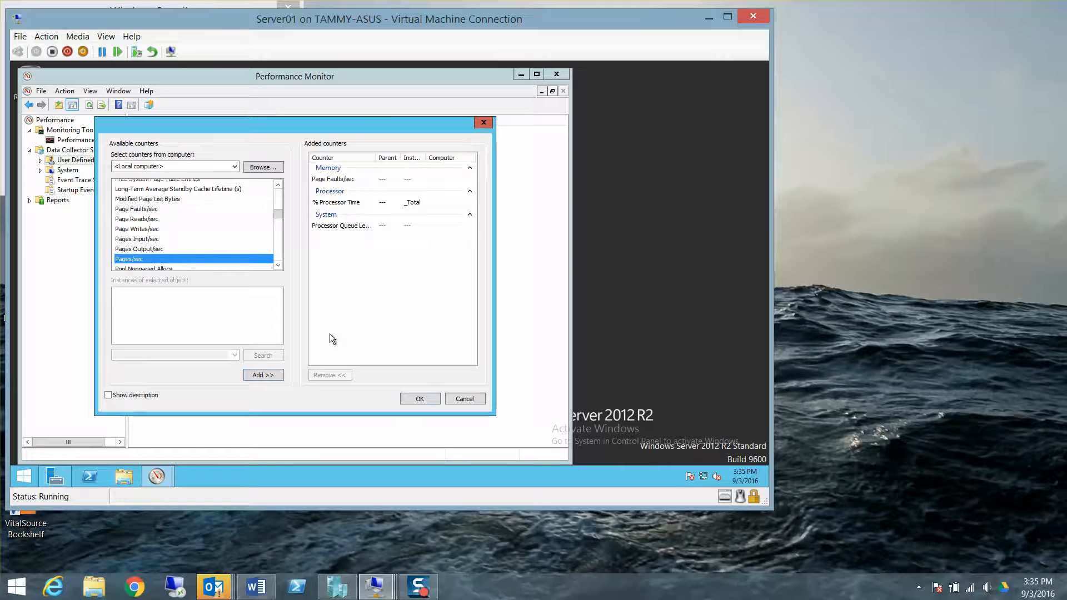
left_click(274, 377)
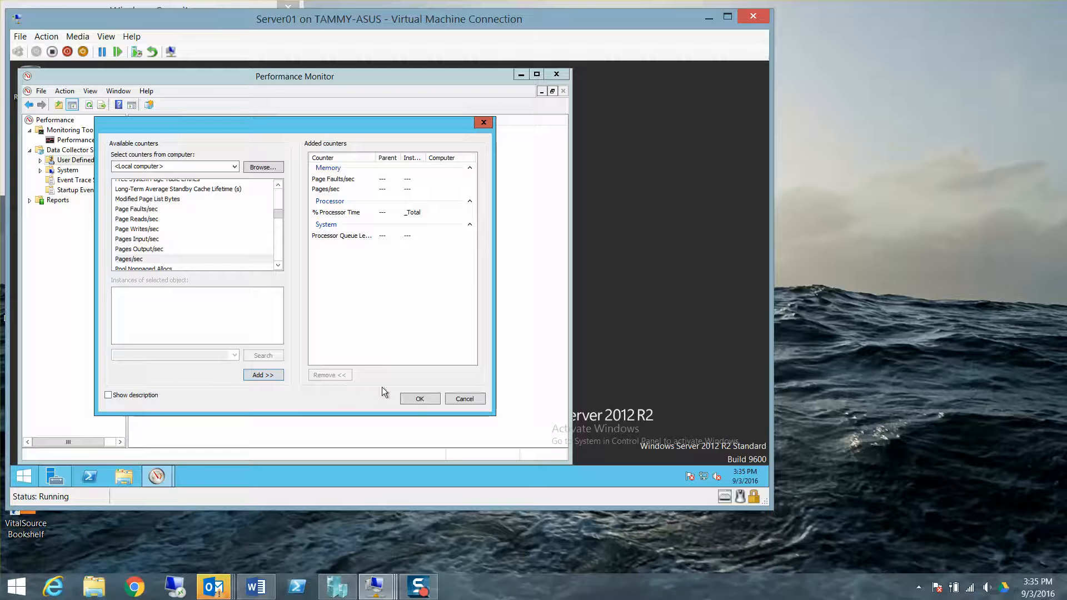
left_click(417, 401)
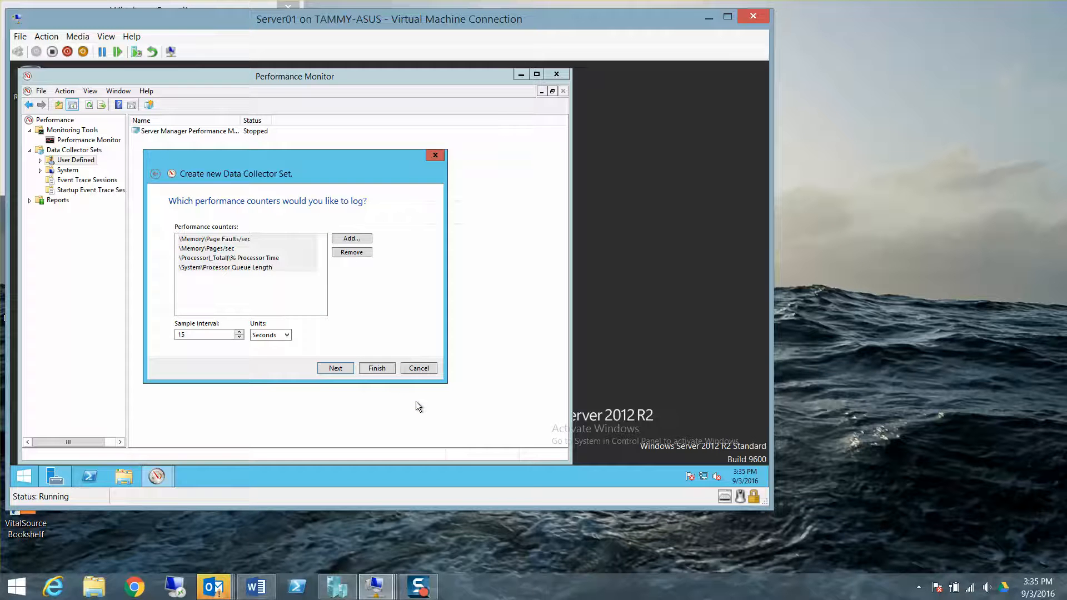
- Keep the root directory %systemdrive%\PerfLogs\Admin\MyDCS1 and finish the wizard
left_click(333, 368)
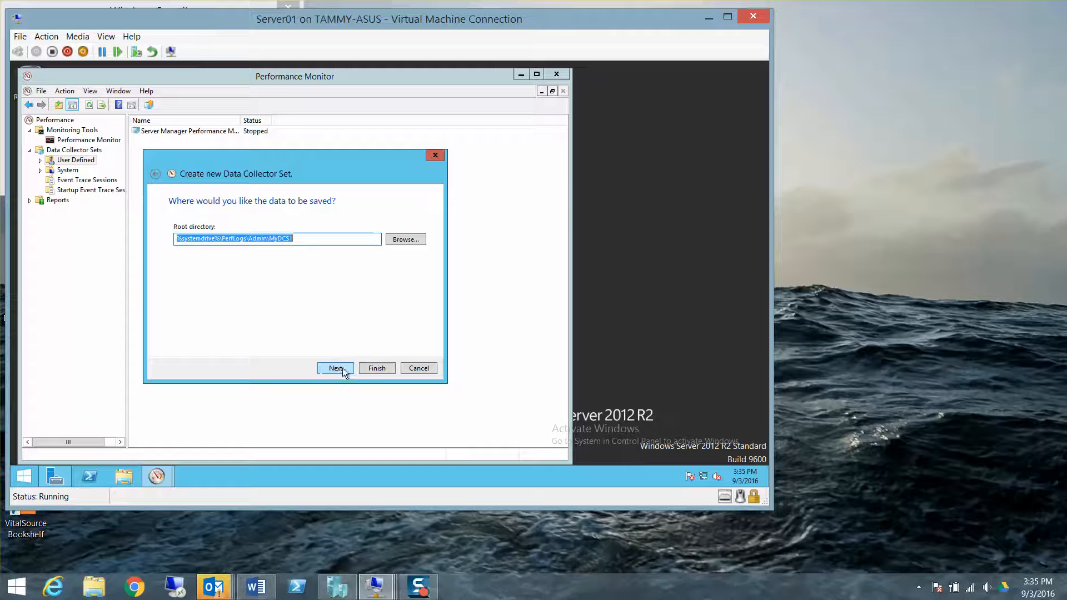
left_click(378, 368)
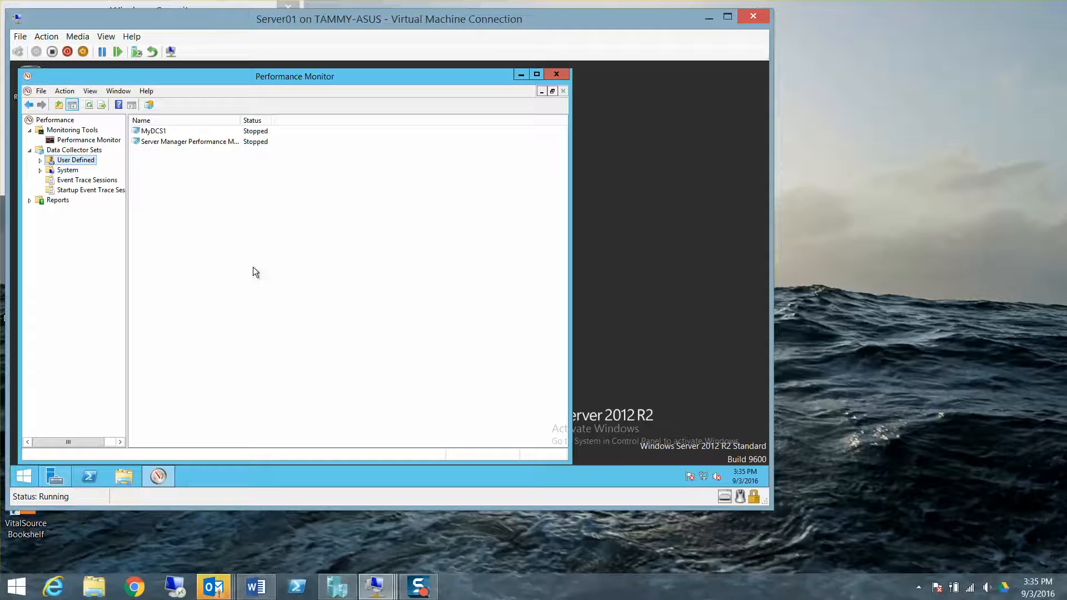
- Start MyDCS1 and open it to show its DataCollector01 collector
right_click(154, 135)
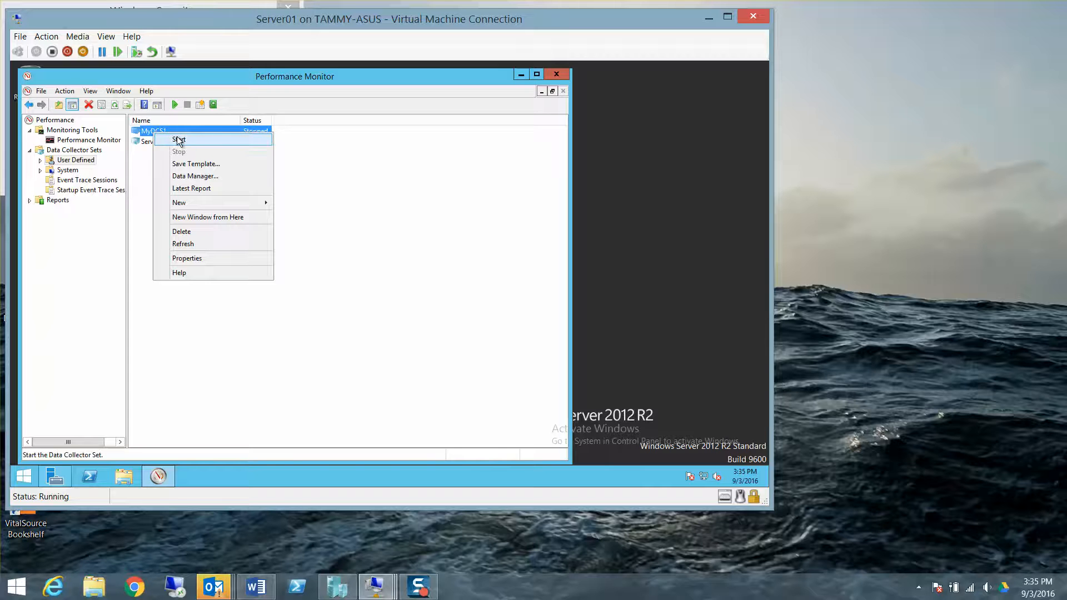
left_click(178, 140)
double_click(177, 135)
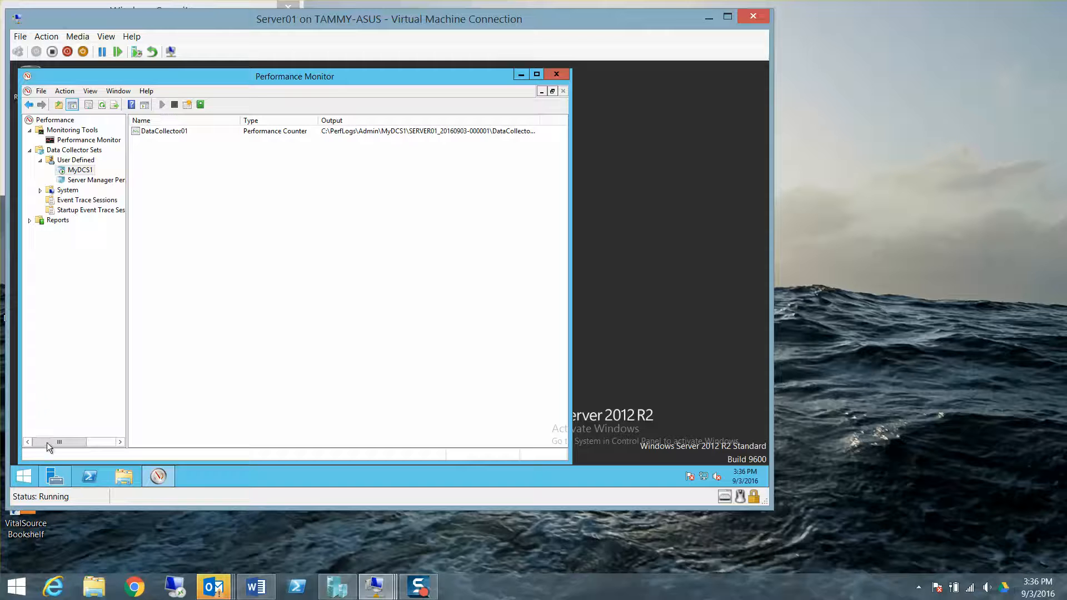
left_click(56, 477)
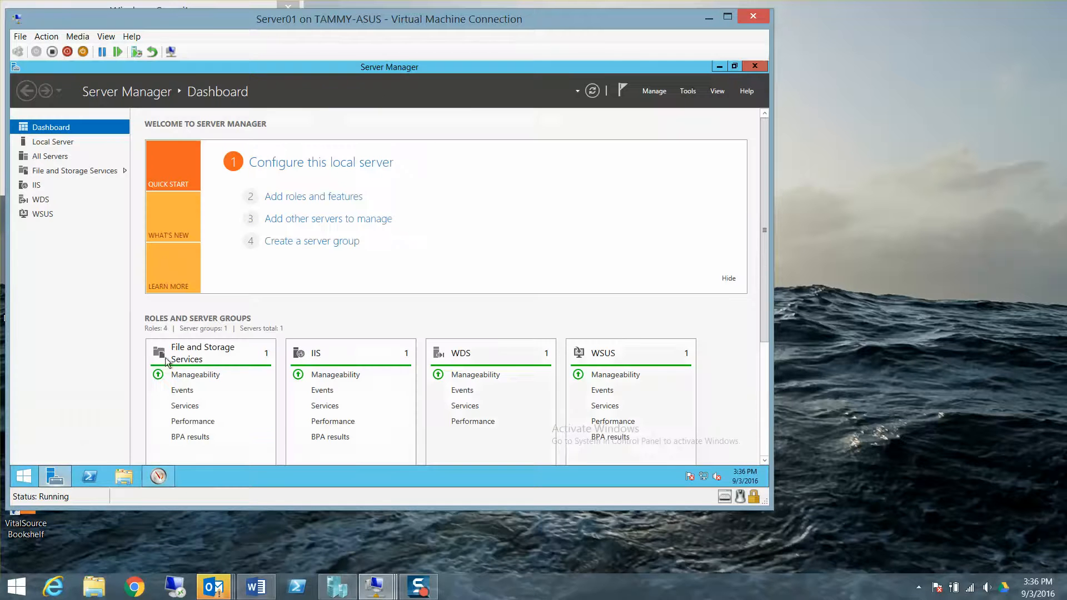
- Close the Server Manager window to bring Performance Monitor back
left_click(753, 65)
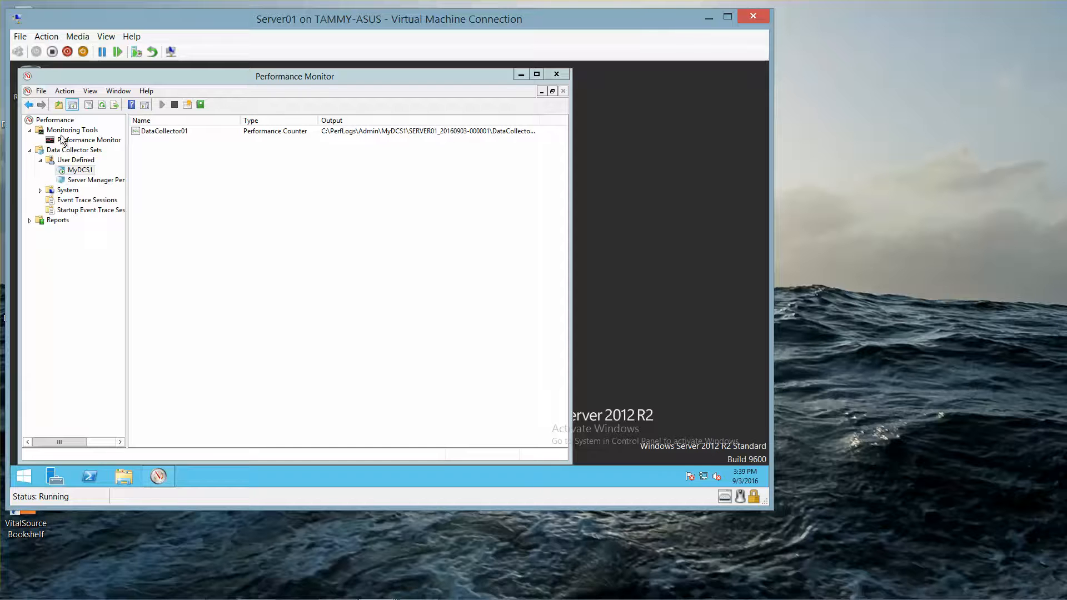
- Stop MyDCS1 and launch File Explorer on This PC
right_click(85, 175)
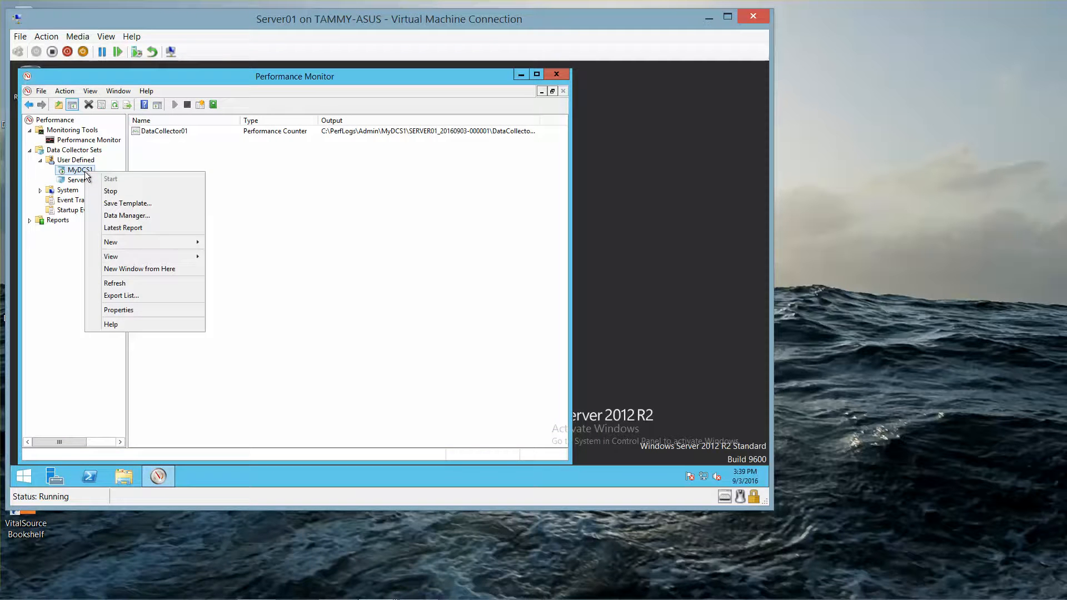
left_click(110, 191)
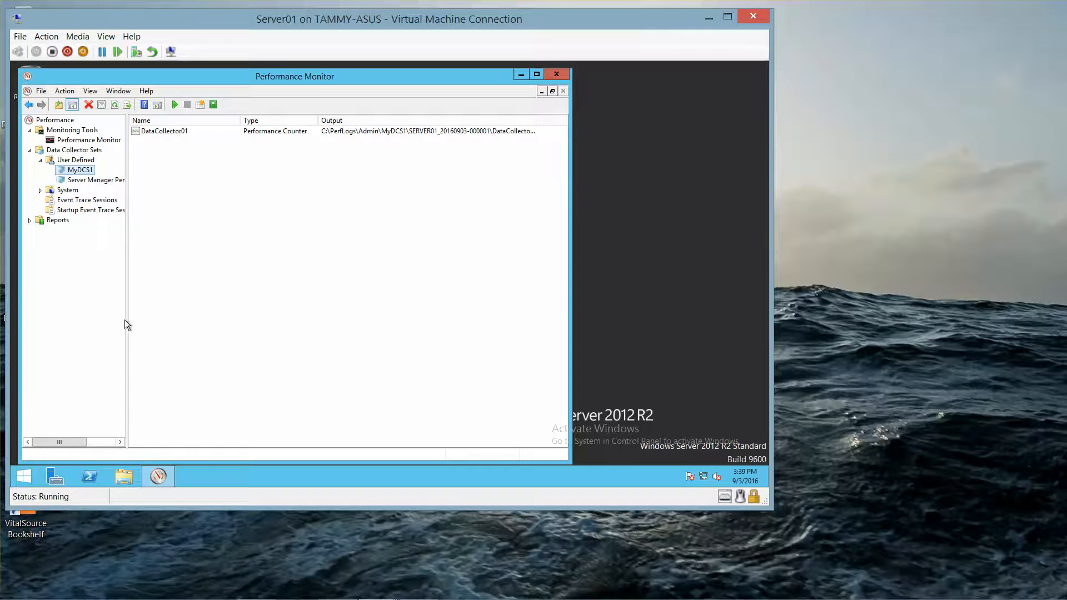
left_click(126, 475)
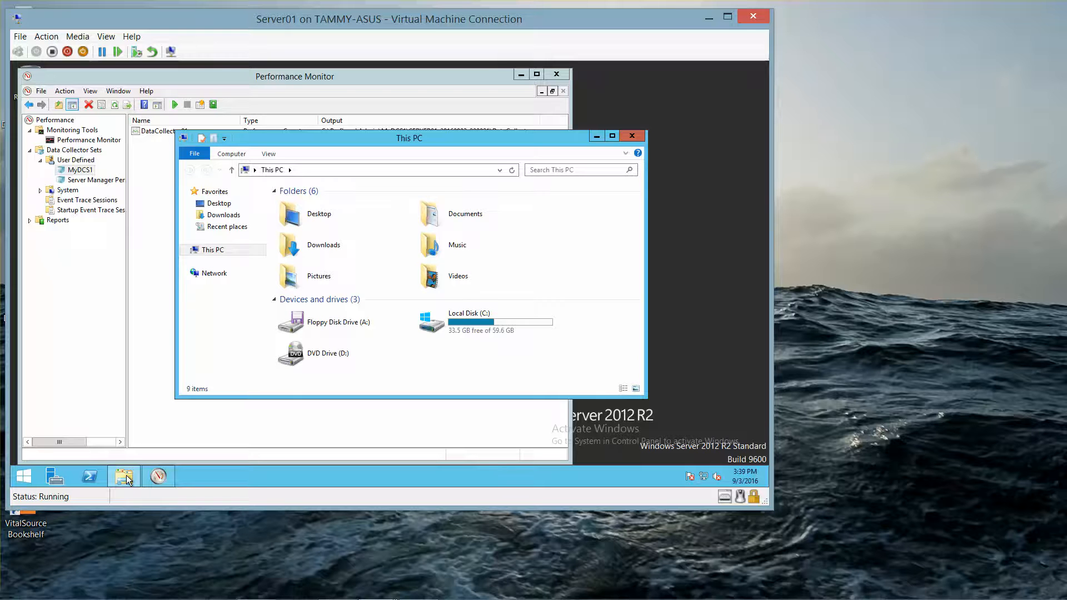
double_click(487, 327)
double_click(322, 250)
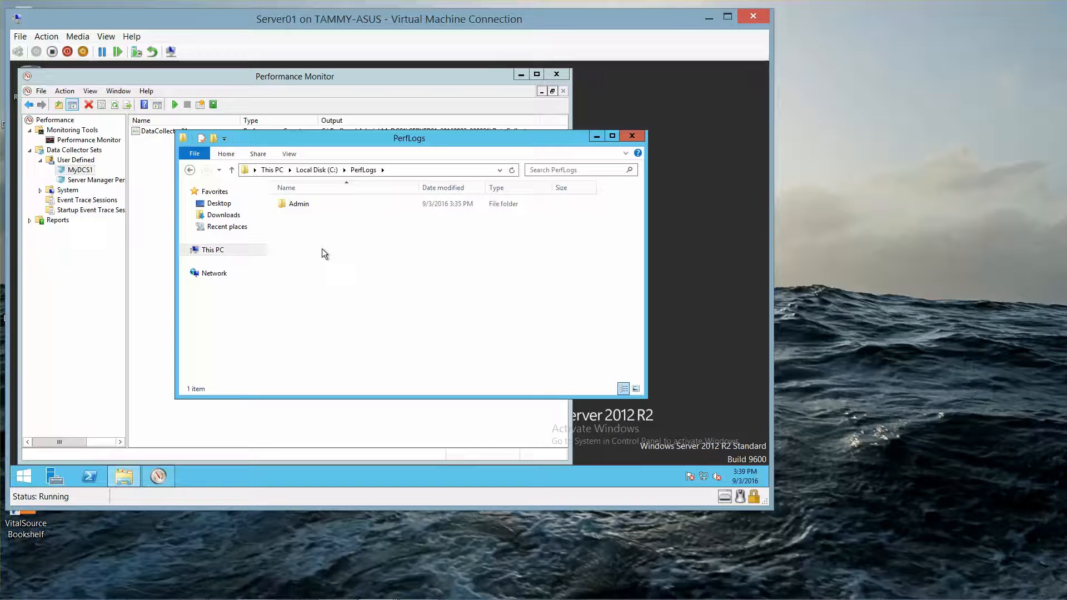
double_click(295, 209)
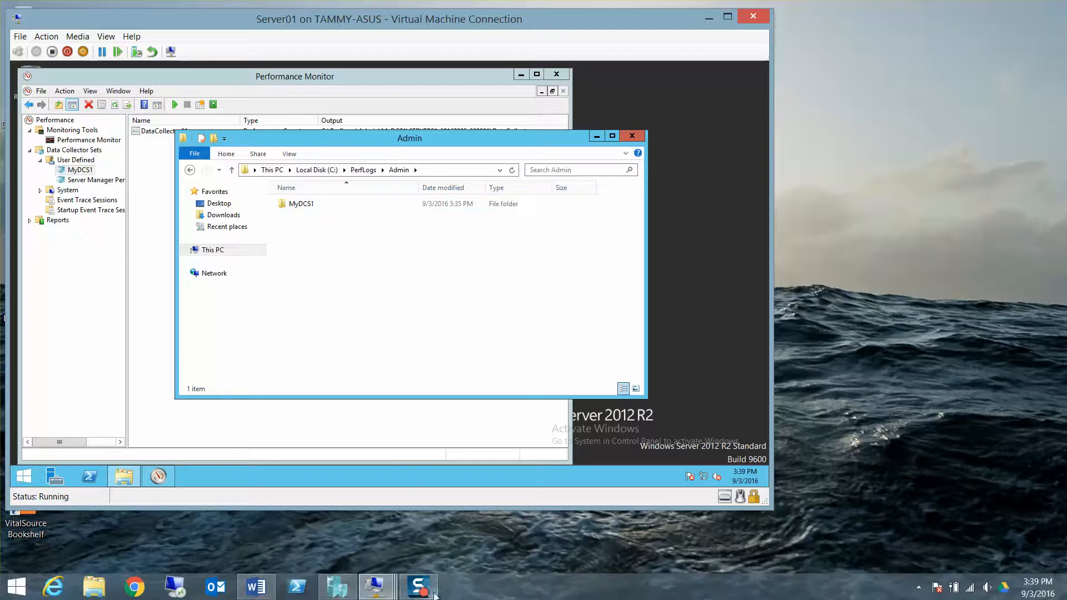
left_click(425, 593)
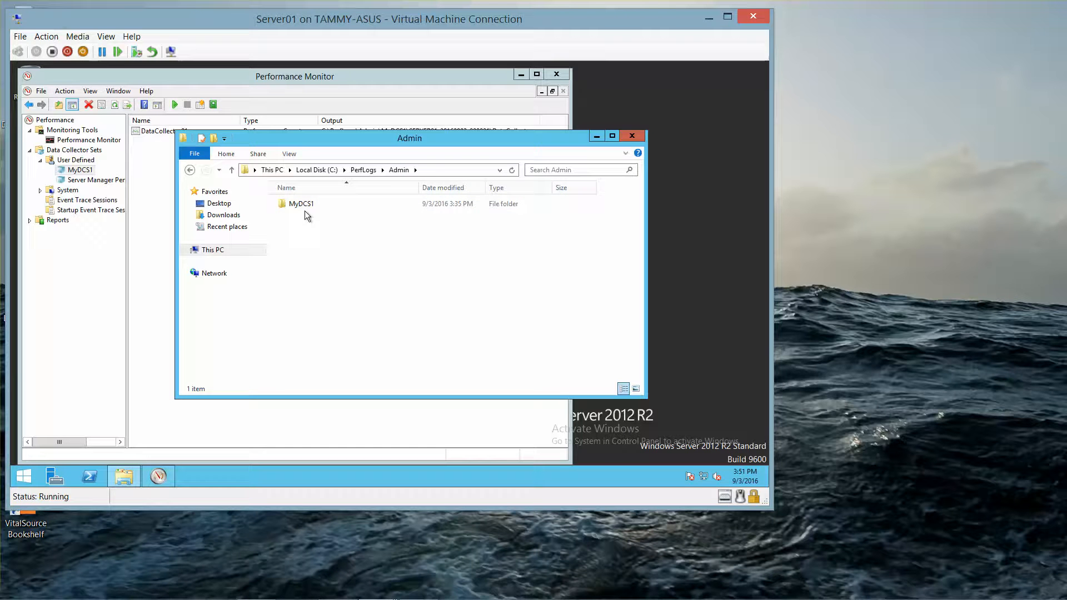
double_click(303, 205)
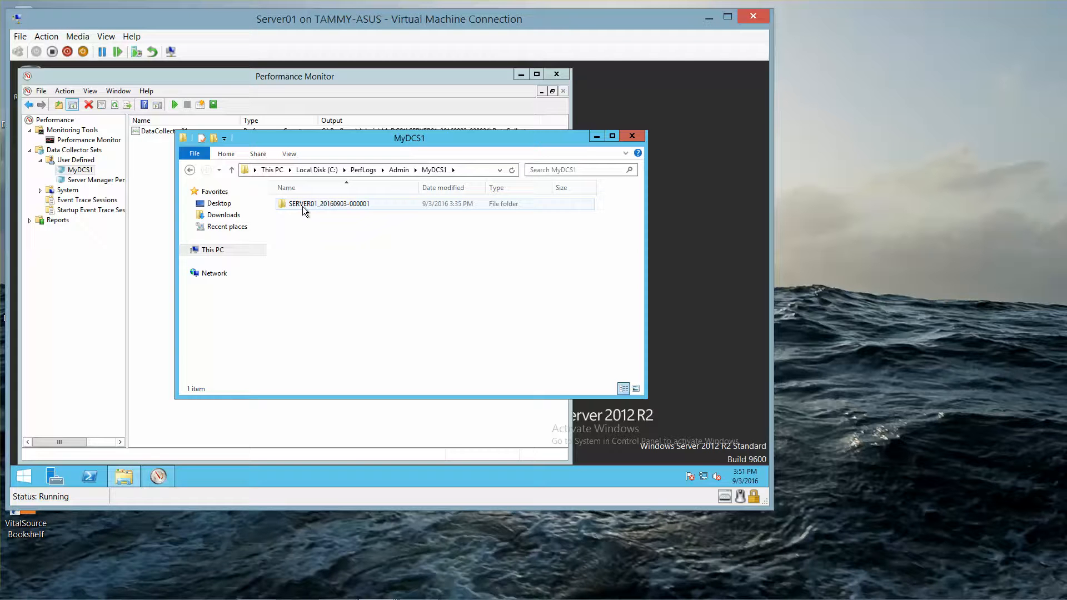
double_click(302, 205)
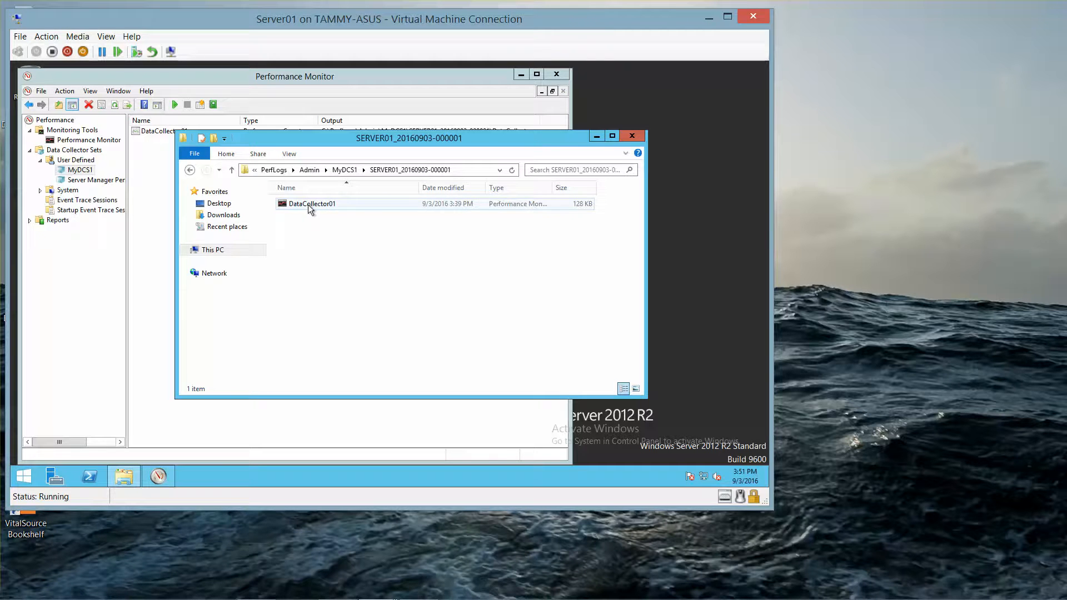
double_click(308, 205)
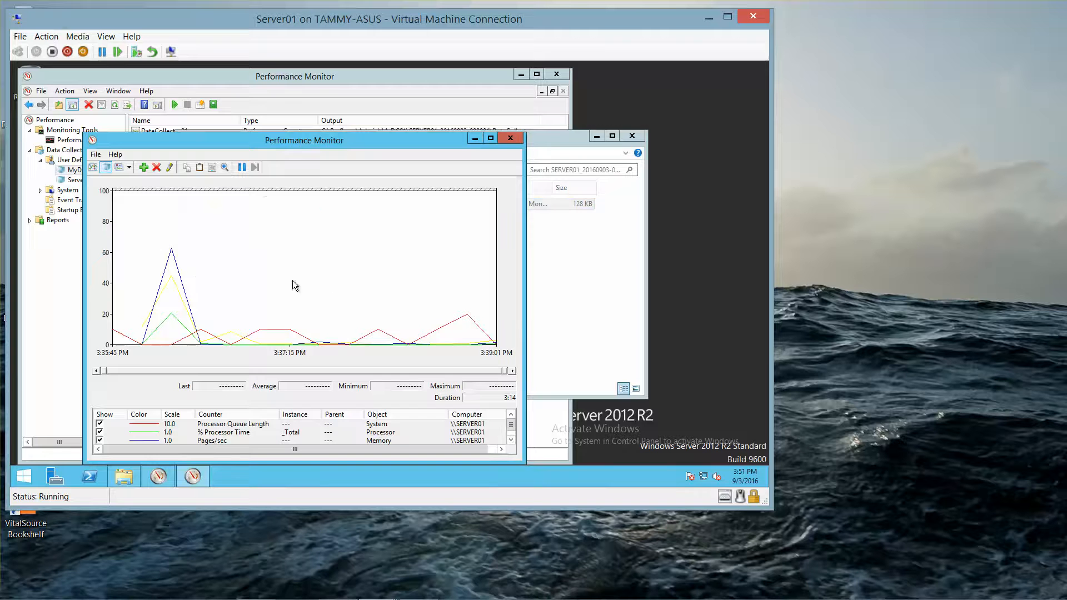
- Review the four-counter log graph, then switch to the Word Lab 03 answer key
mouse_move(328, 345)
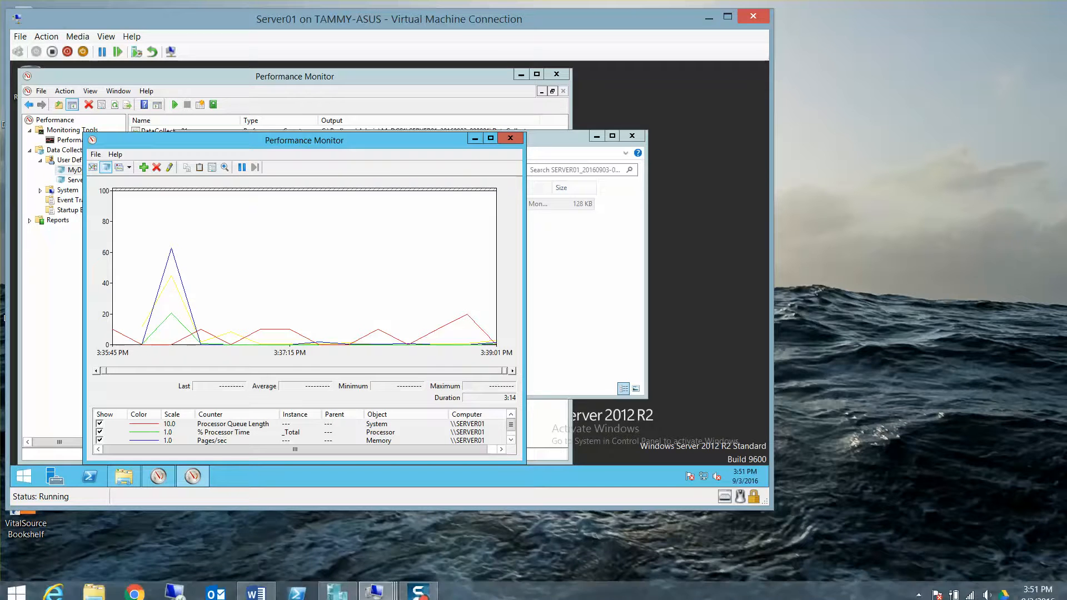
left_click(252, 588)
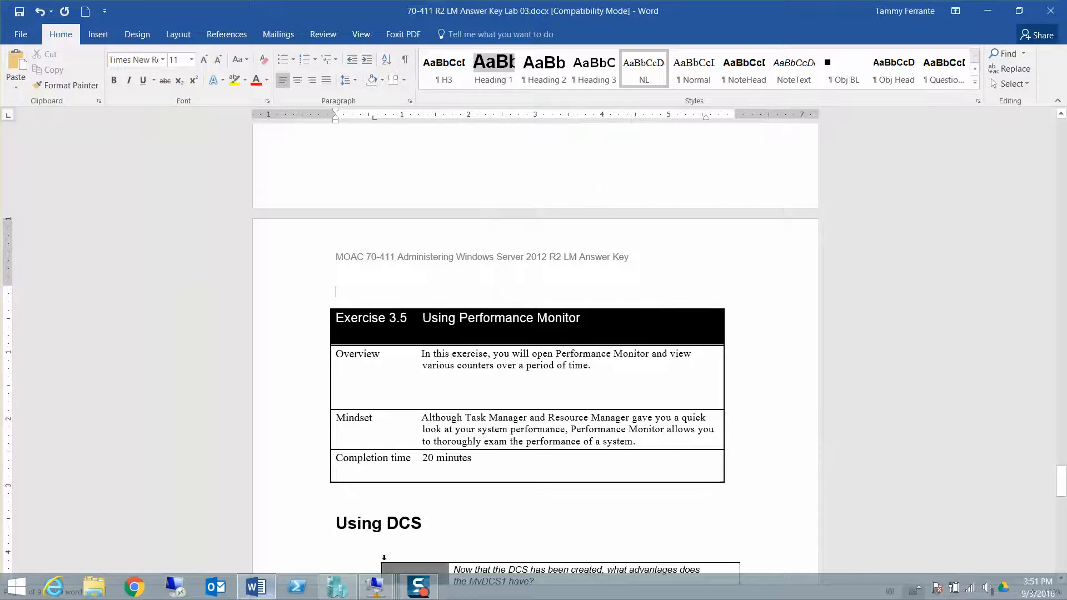
- Scroll to Question 20's MyDCS1 answer, then minimize Word to return to Server01
key("Down")
key("Down")
key("Down")
key("Down")
key("Down")
key("Down")
key("Down")
key("Down")
key("Down")
key("Down")
key("Down")
key("Down")
key("Down")
key("Down")
key("Down")
key("Down")
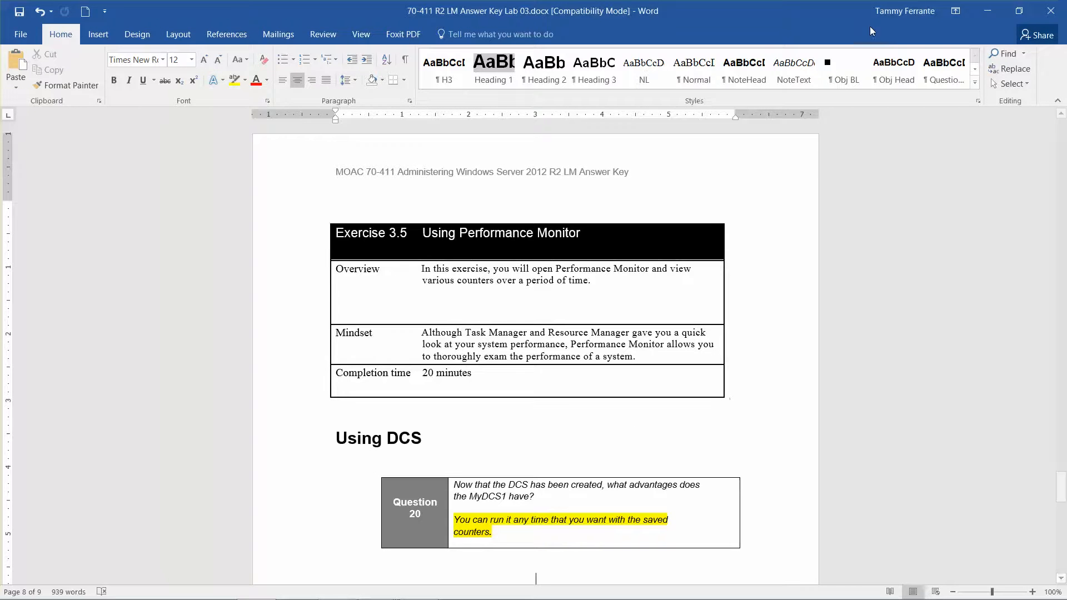
left_click(987, 11)
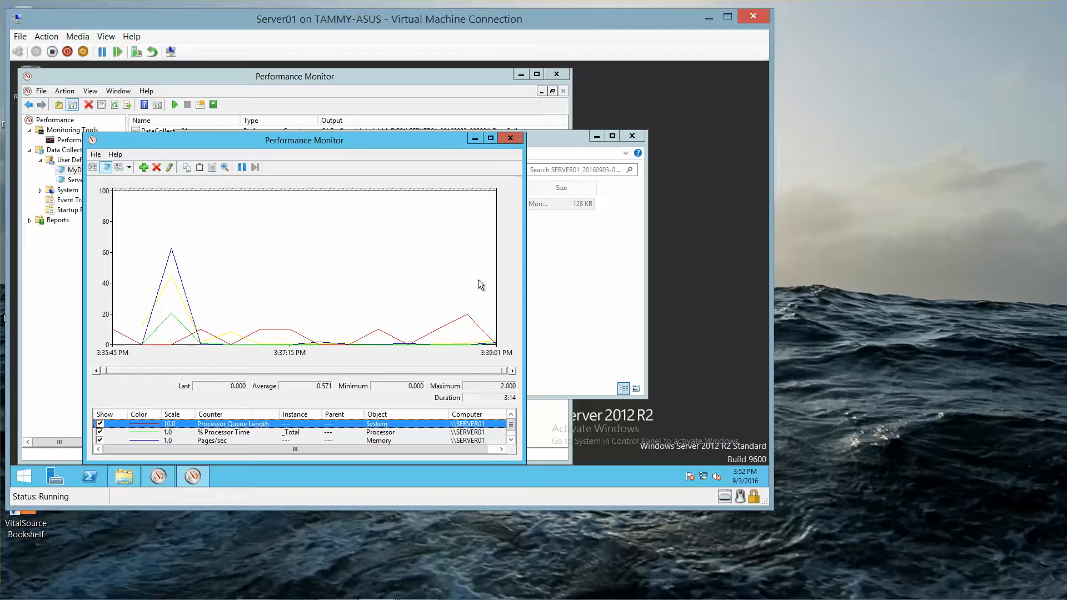
- Close the DataCollector01 graph, File Explorer and Performance Monitor windows
left_click(516, 139)
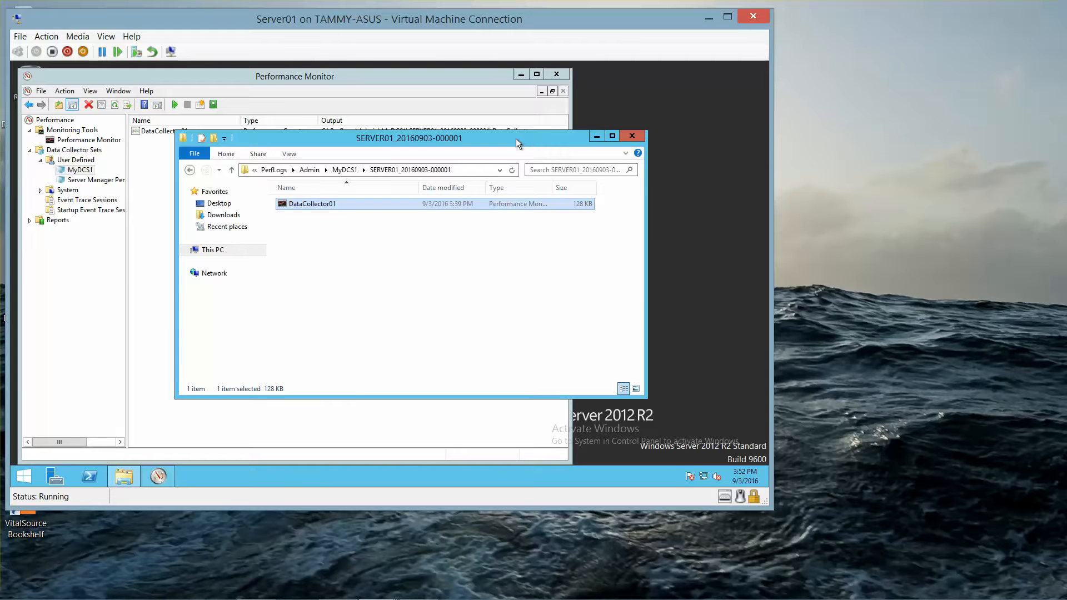
left_click(632, 140)
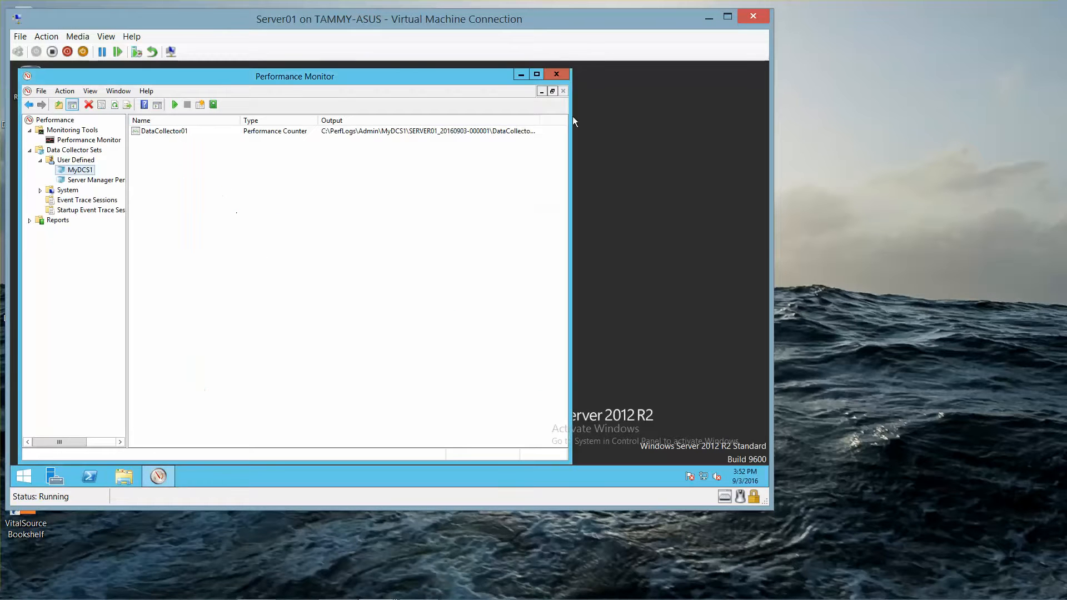
left_click(557, 75)
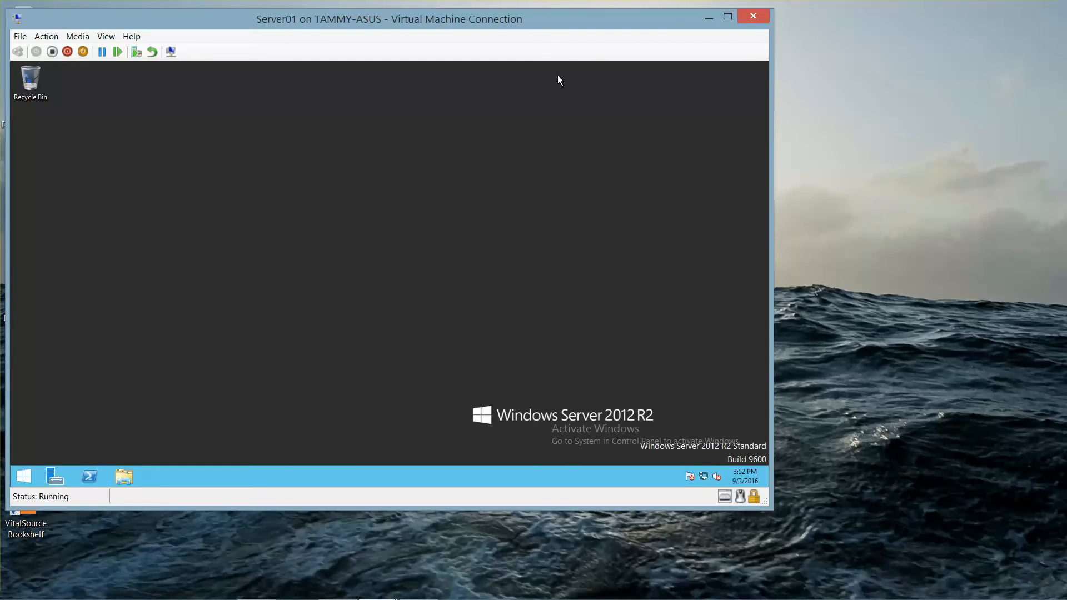
mouse_move(412, 590)
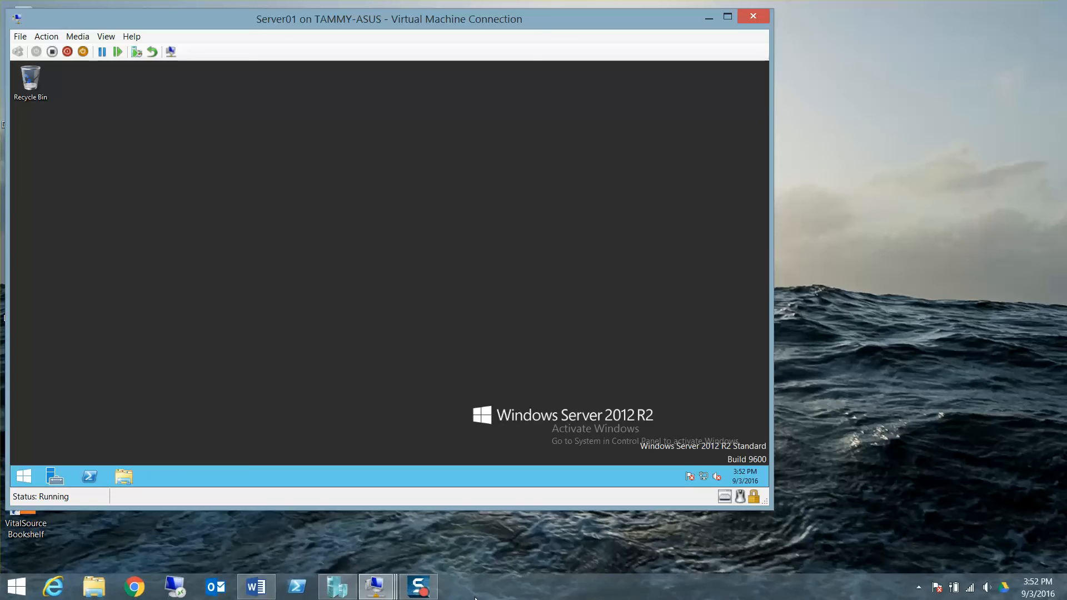